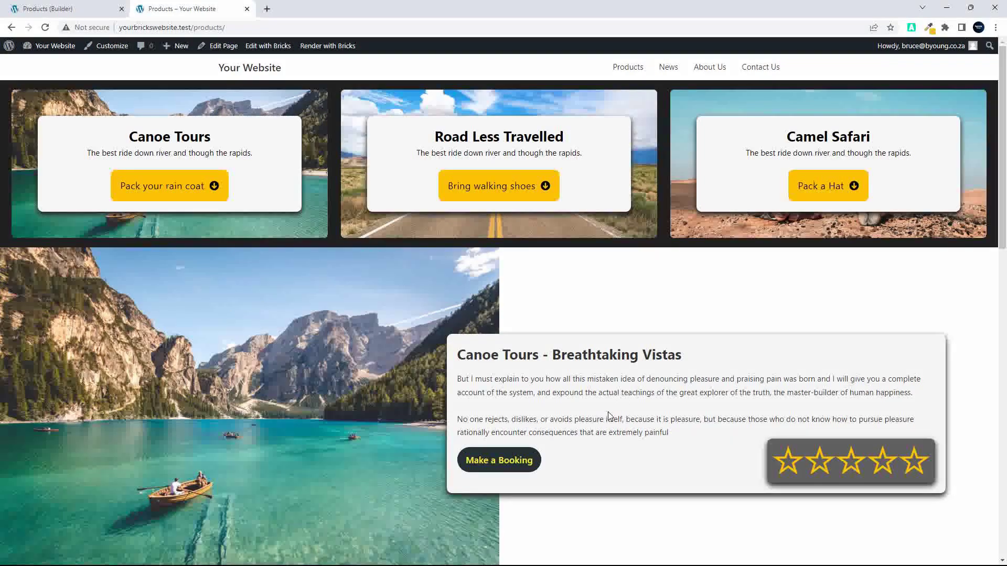
- Examine the Road Less Travelled section's booking popup on the live Products page, opening and closing it twice
scroll(519, 441, down, 1)
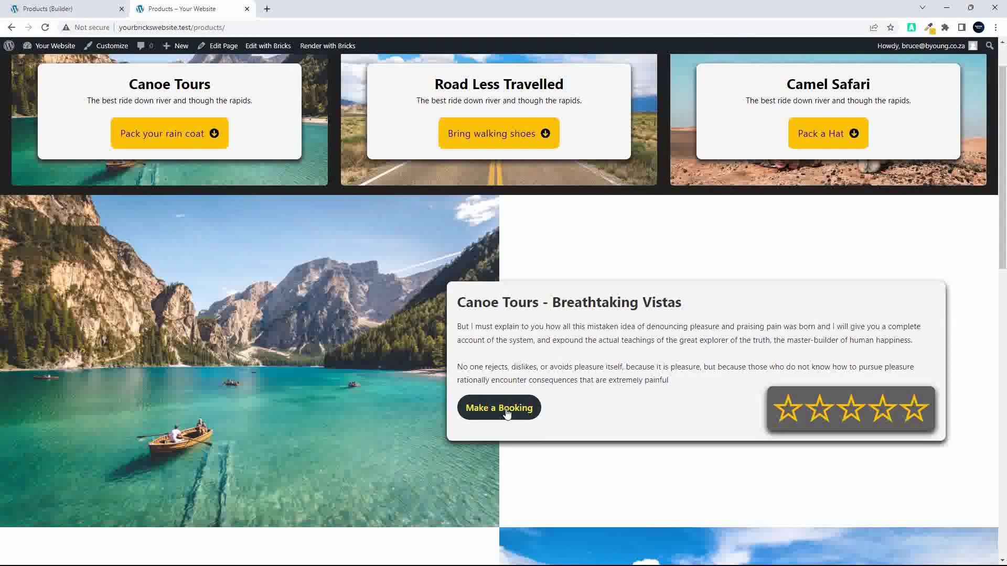
scroll(540, 362, up, 1)
click(497, 196)
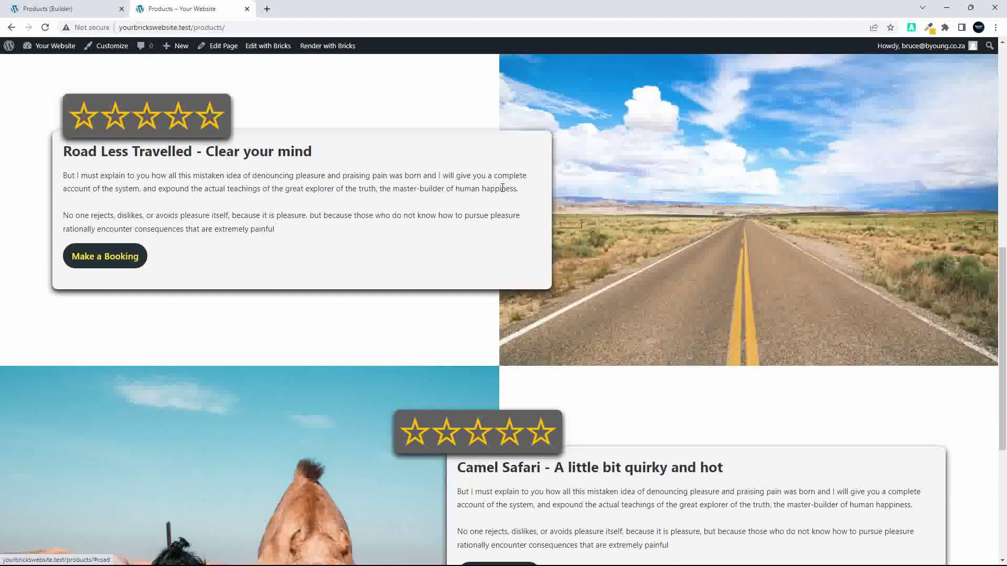
click(110, 256)
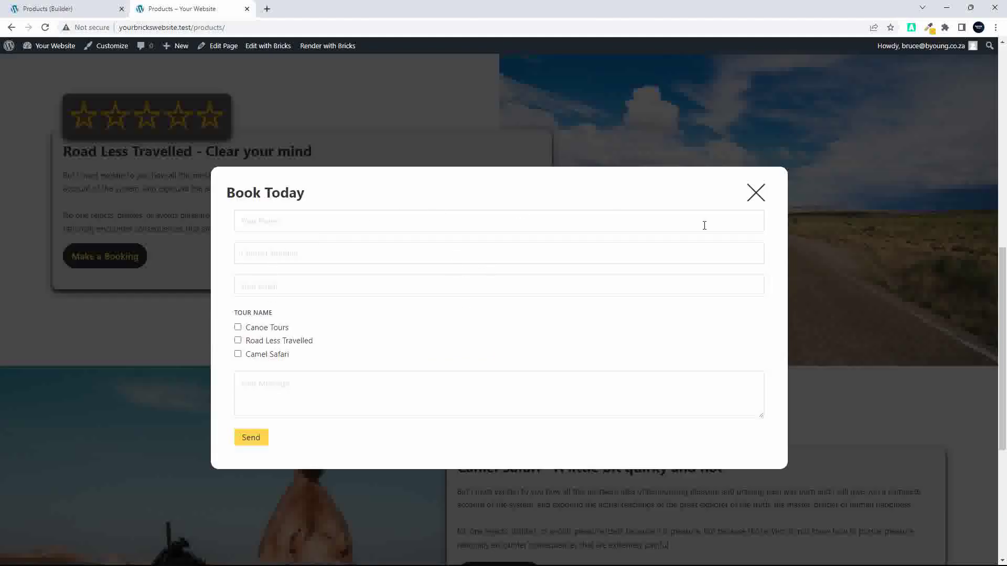
click(756, 193)
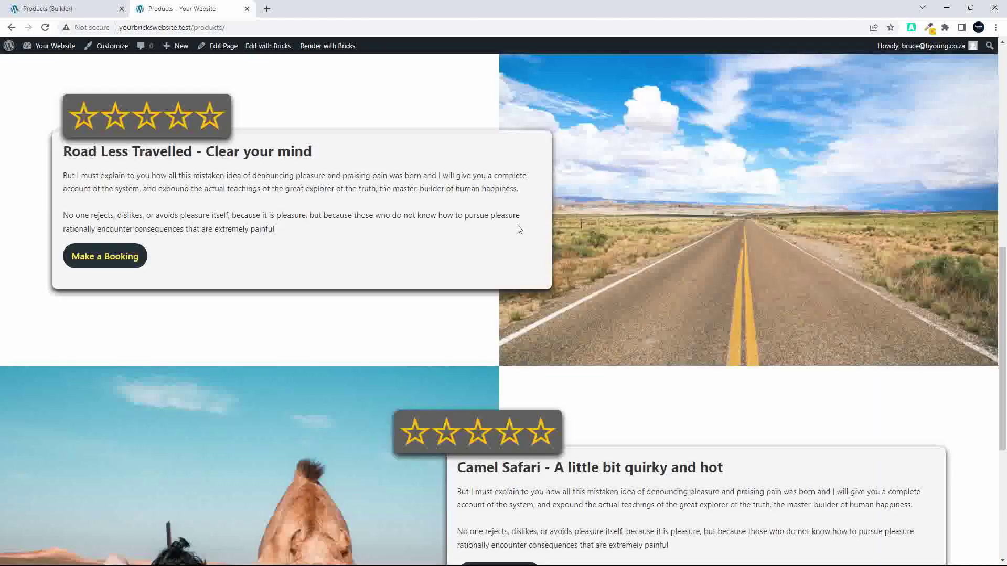
click(114, 259)
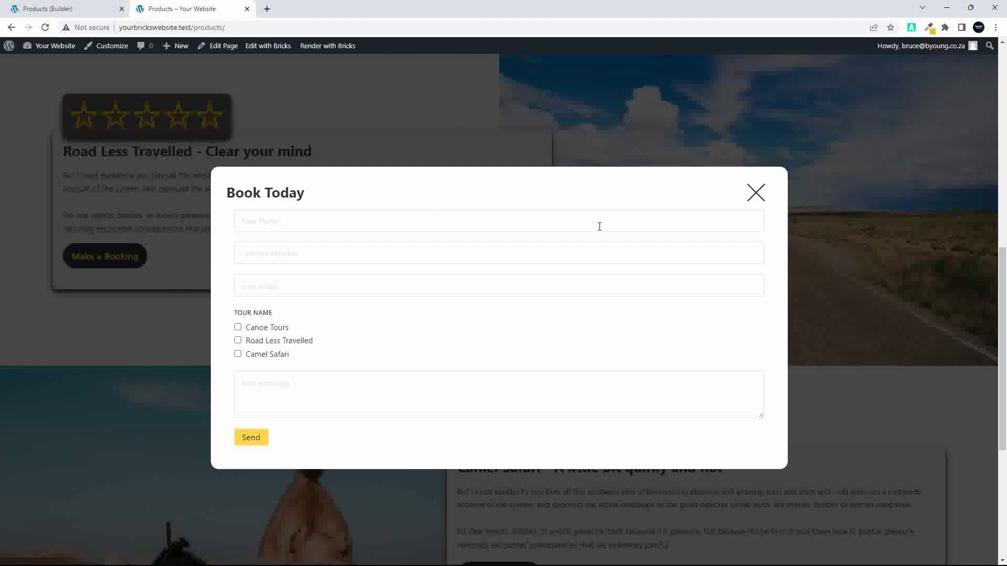
click(539, 114)
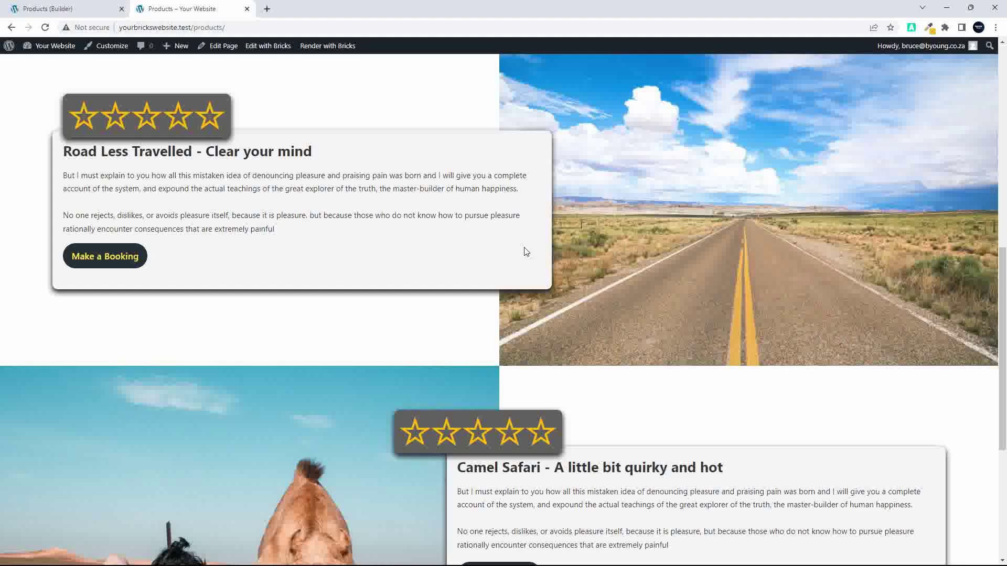
- Switch to the Products page in Bricks Builder and delete the Make a Booking button from the Canoe Tours card
click(73, 11)
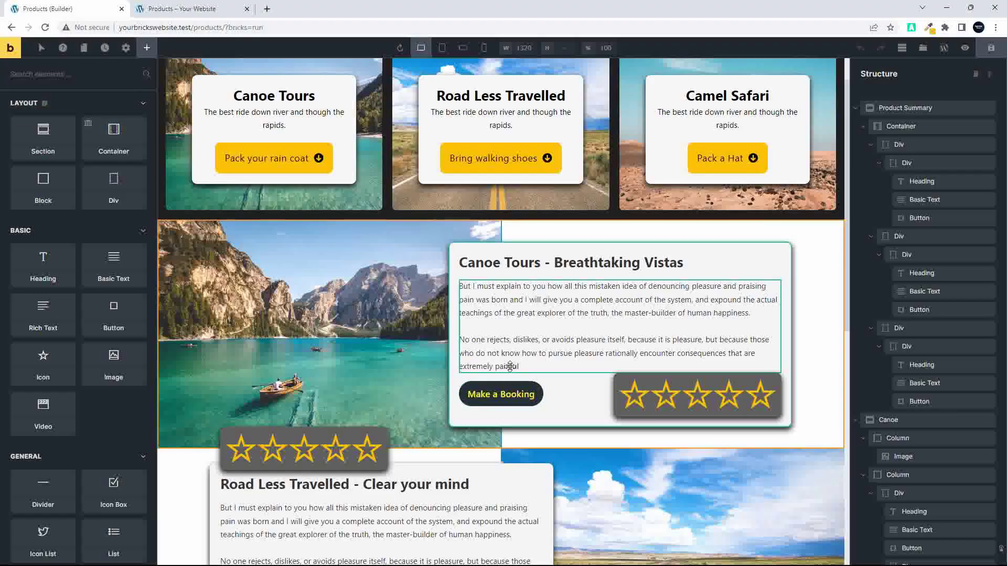
click(501, 394)
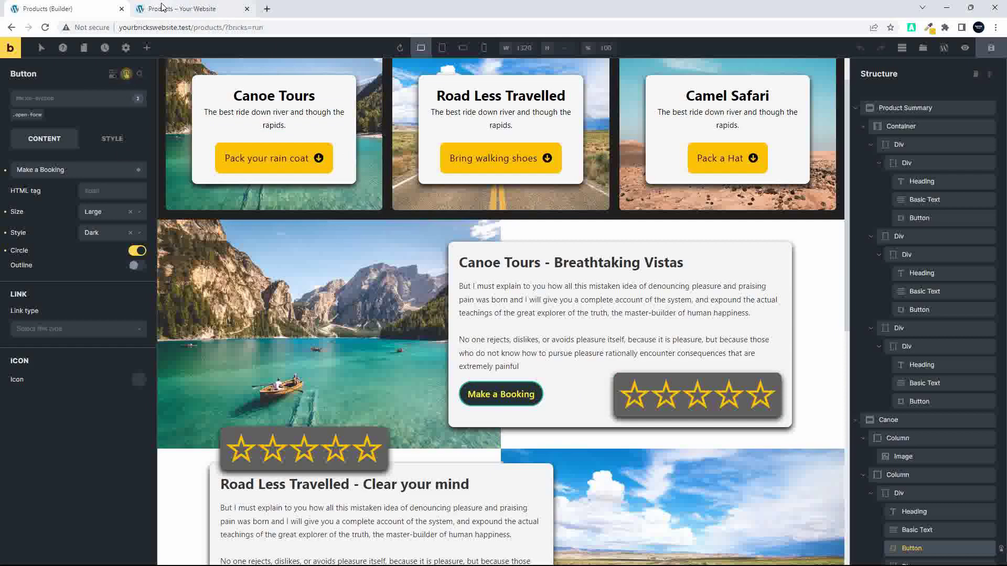
mouse_move(162, 6)
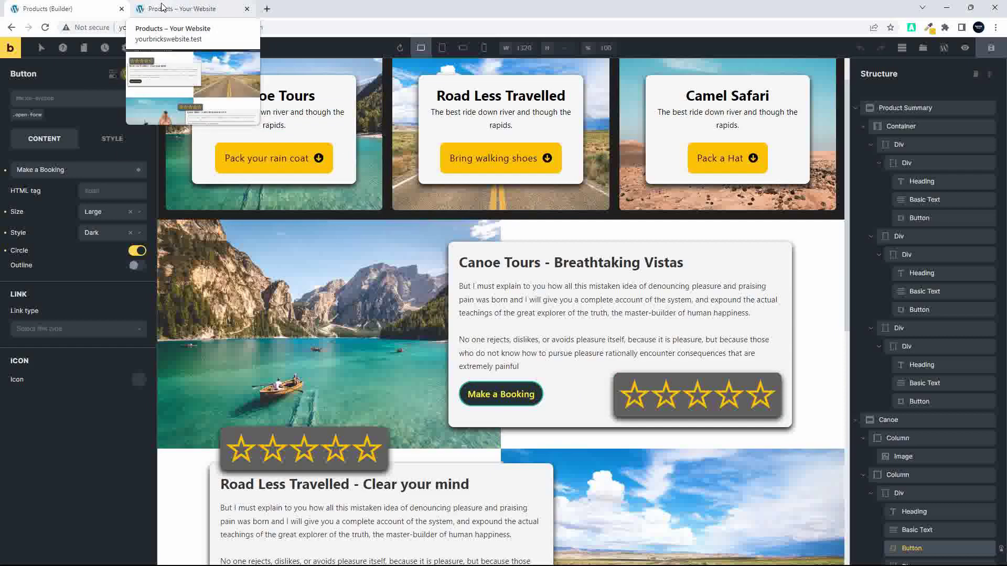
right_click(537, 396)
click(562, 458)
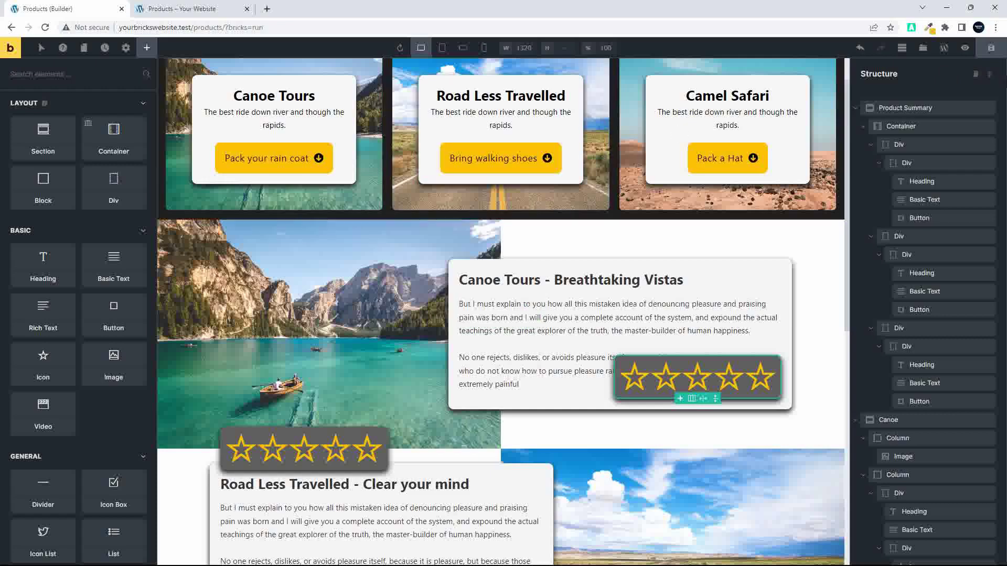
- Create a new template titled "Form Popup" with the template type Popup
scroll(617, 187, up, 1)
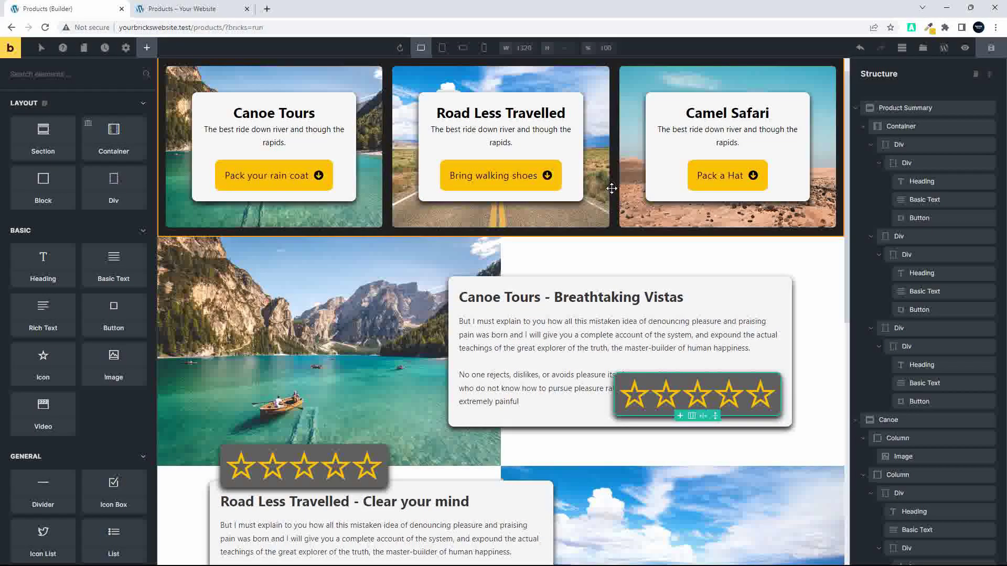
click(922, 50)
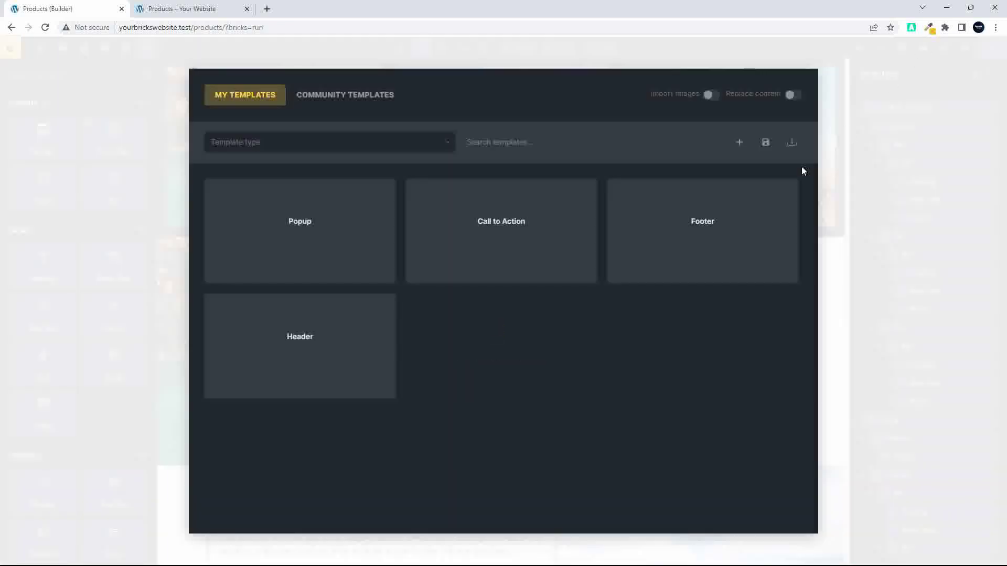
click(740, 144)
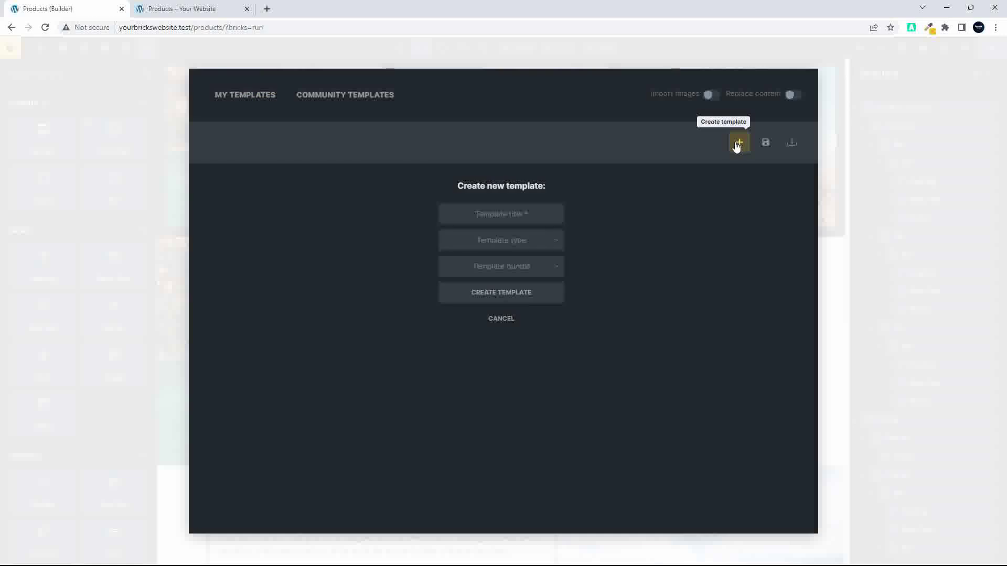
click(506, 214)
text(Form Popup)
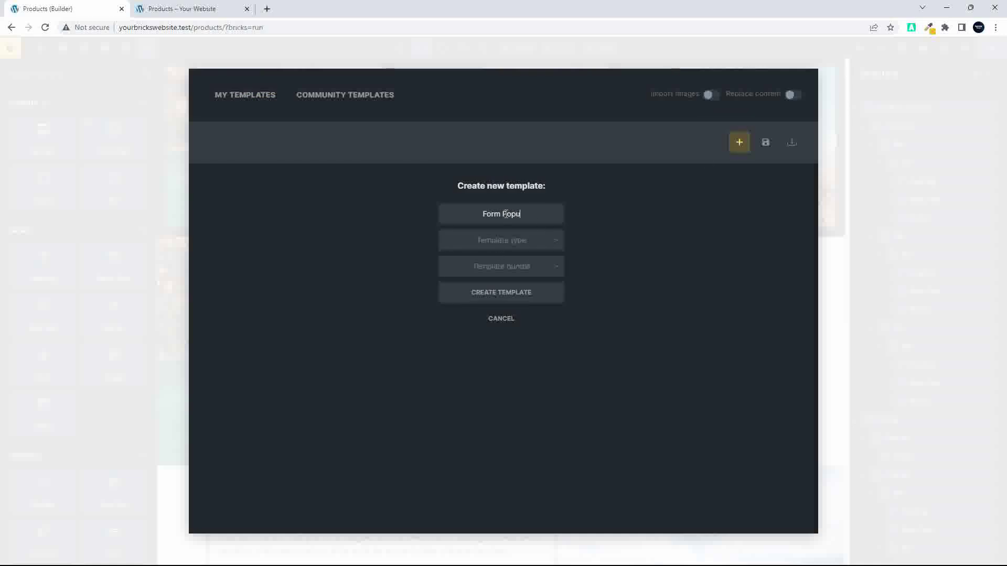
click(508, 241)
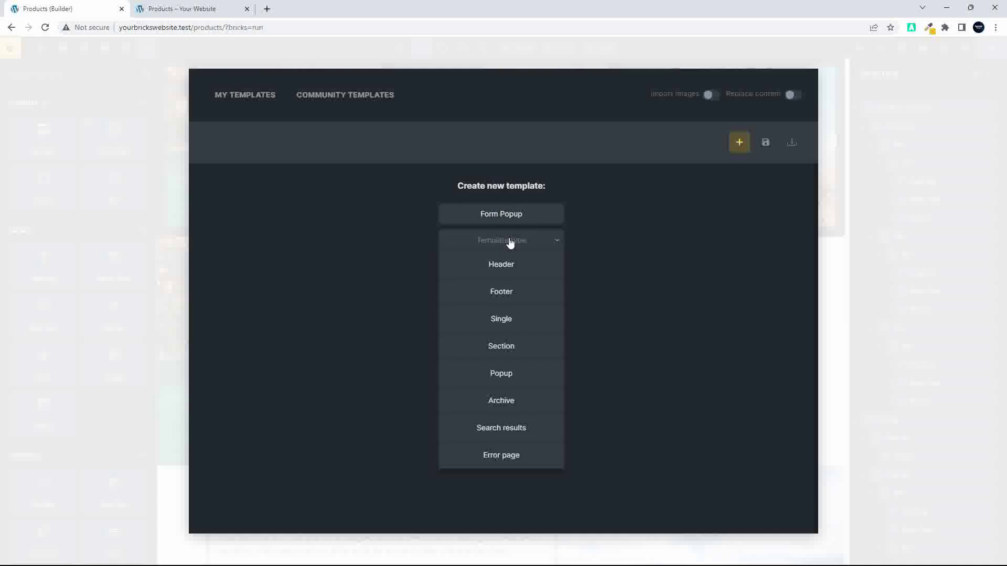
click(490, 373)
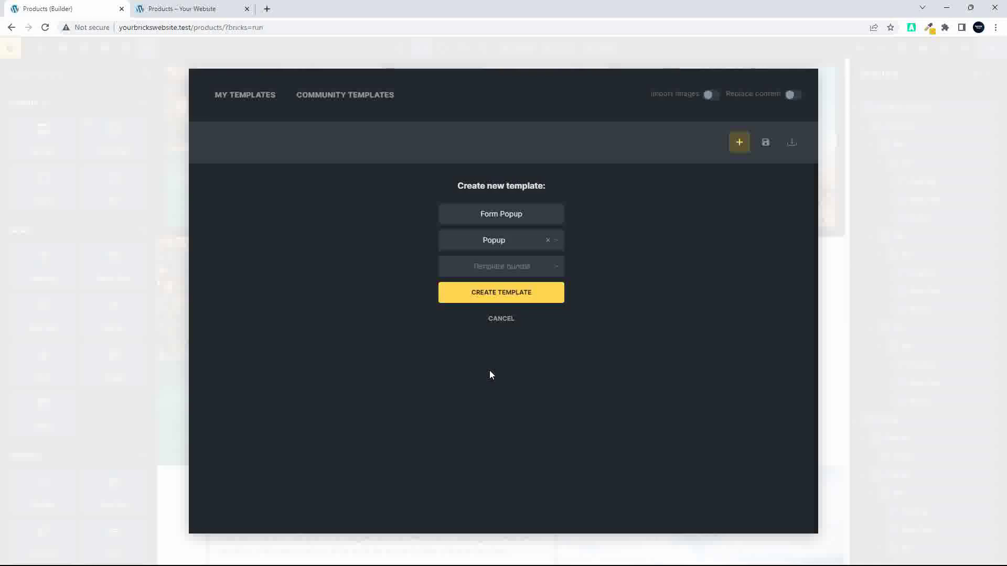
click(492, 291)
- Open the Form Popup template for editing and insert a single-column layout into the empty popup
mouse_move(295, 212)
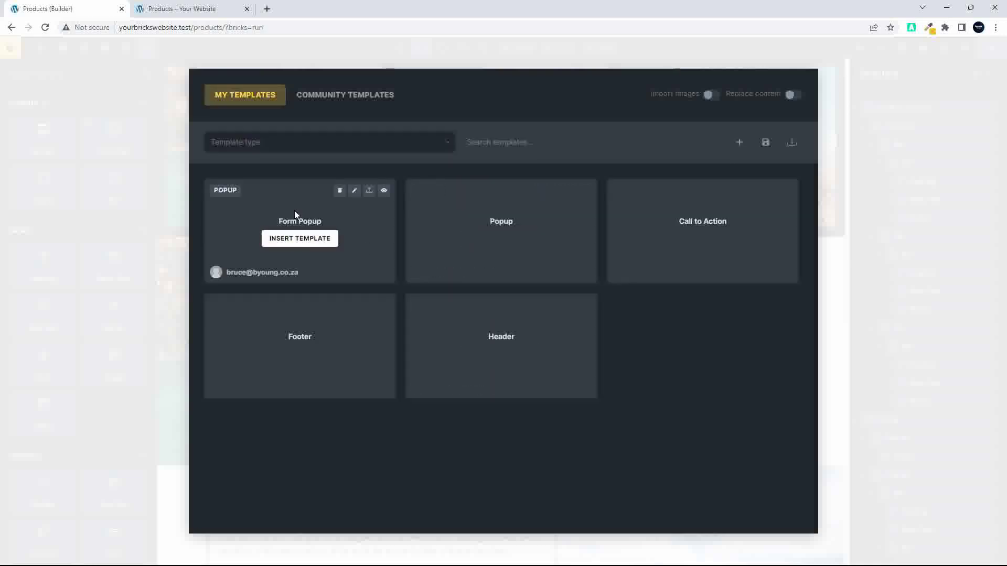
click(354, 192)
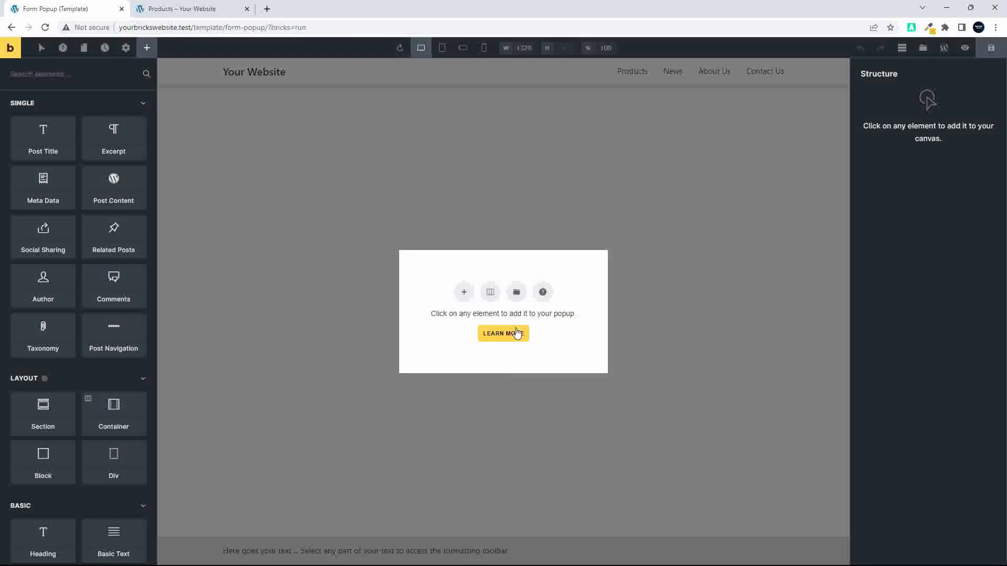
click(490, 295)
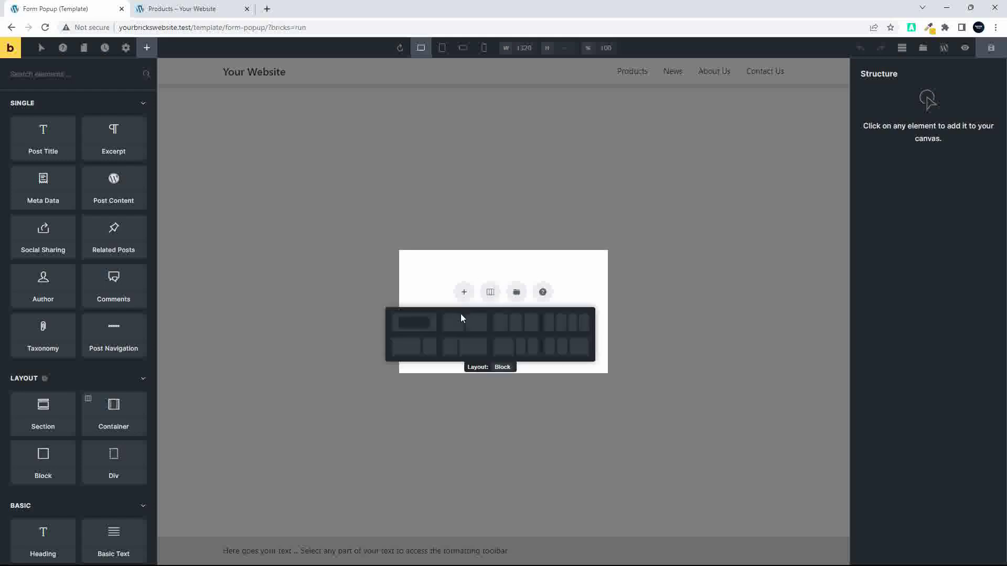
click(420, 323)
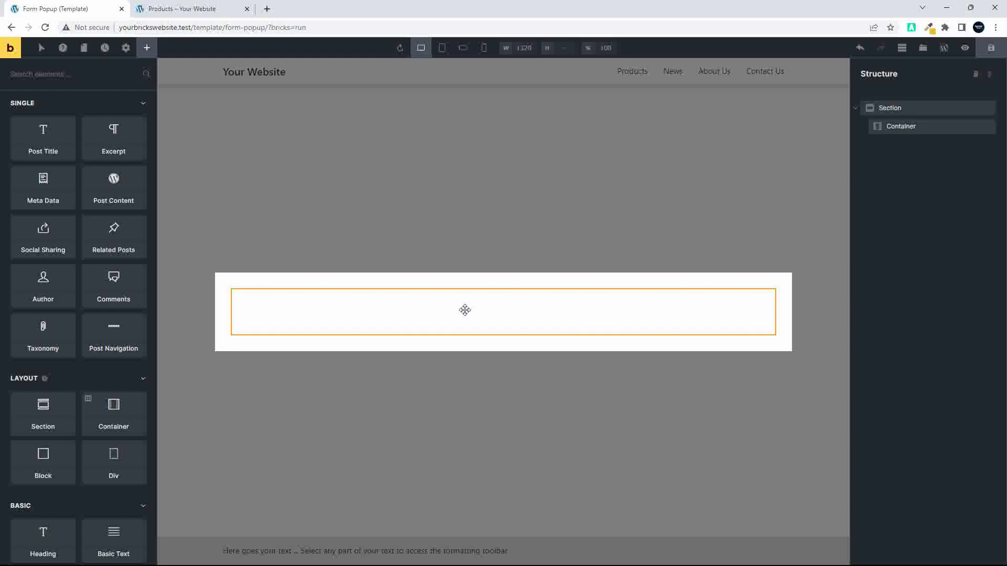
- Add a Heading element inside the popup's container and set its text to "Book a Tour"
click(885, 110)
click(900, 128)
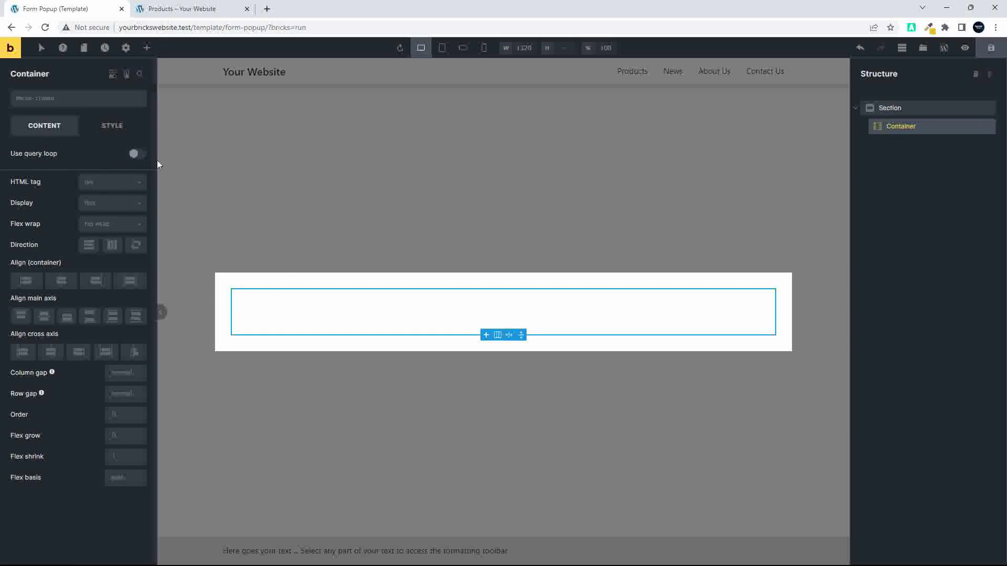
click(137, 155)
click(137, 155)
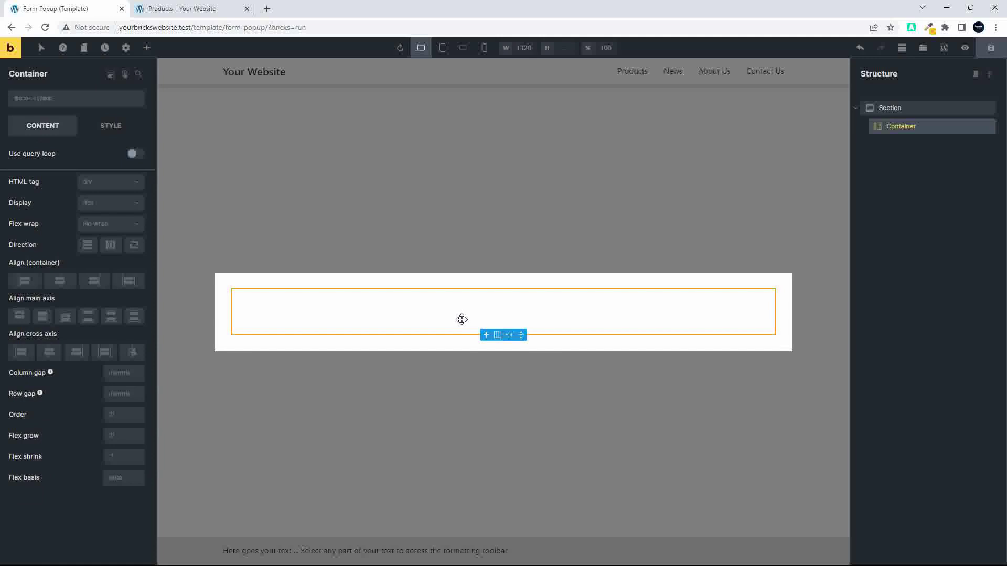
click(148, 49)
text(hea)
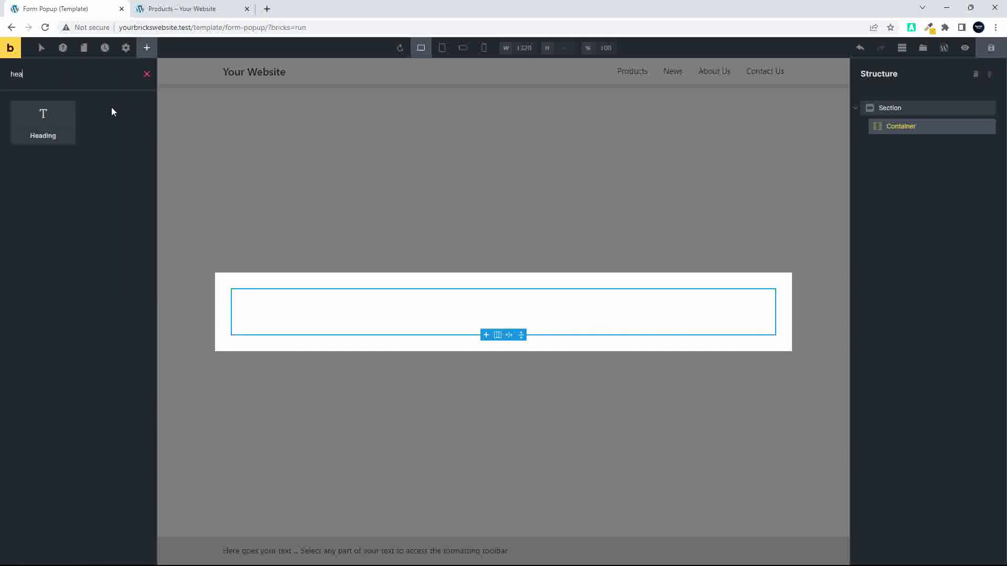
click(41, 116)
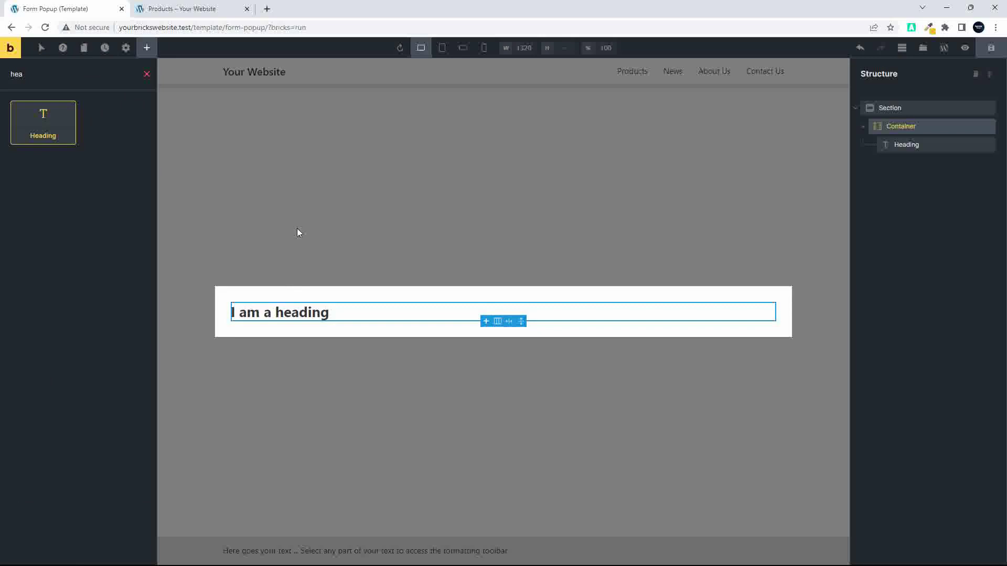
double_click(286, 313)
triple_click(286, 312)
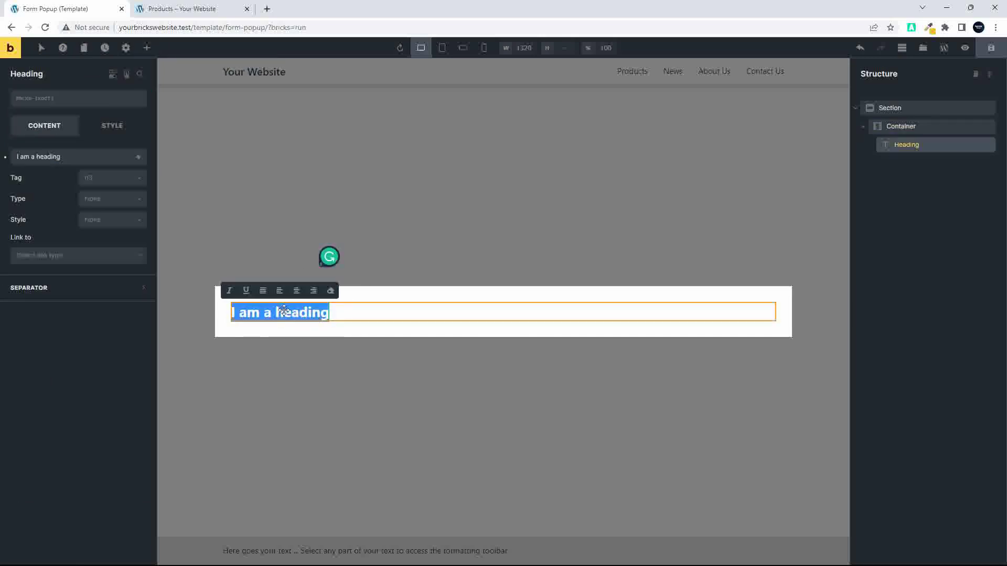
text(Book a Tour)
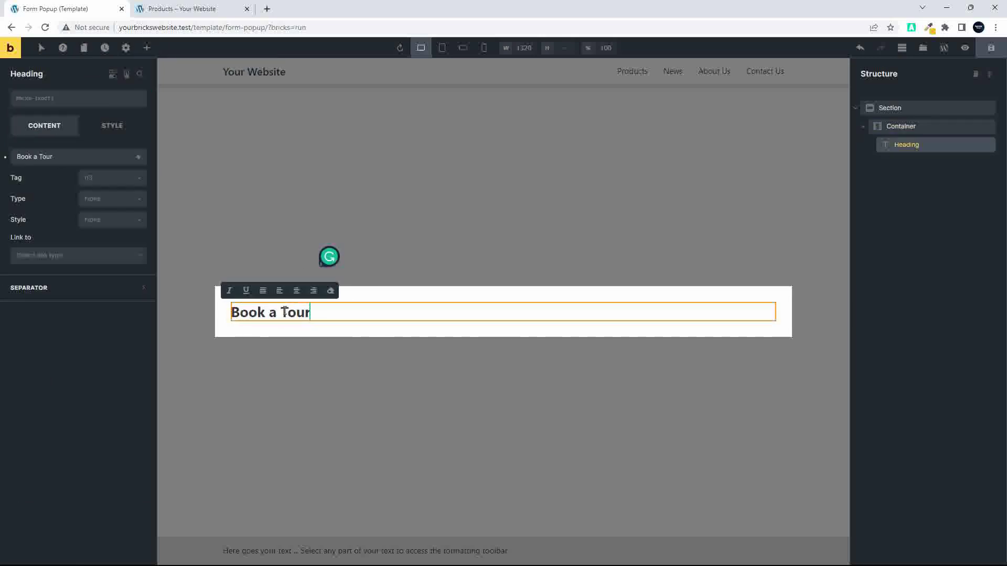
- Add a Form element below the heading in the popup
click(147, 49)
text(form)
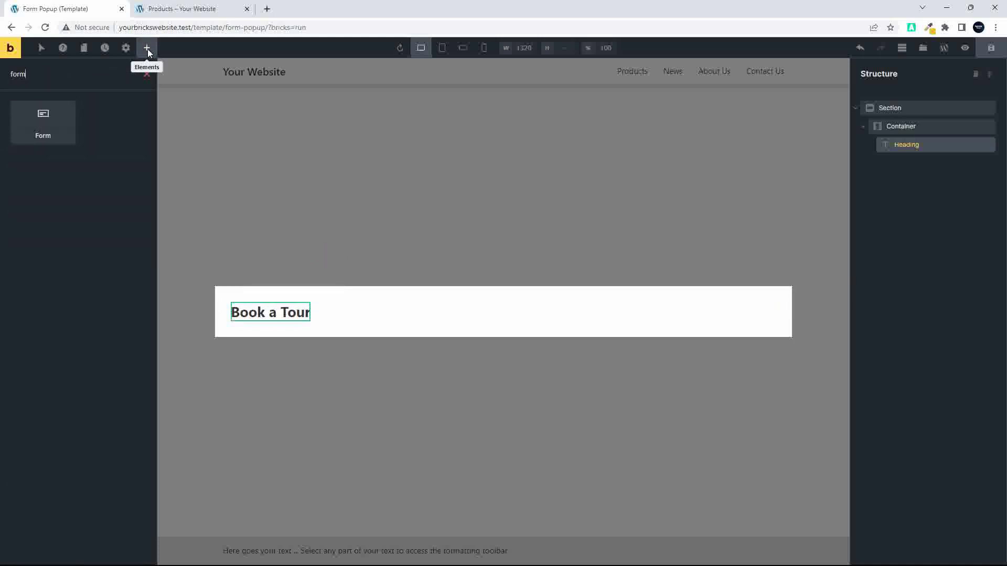
click(39, 117)
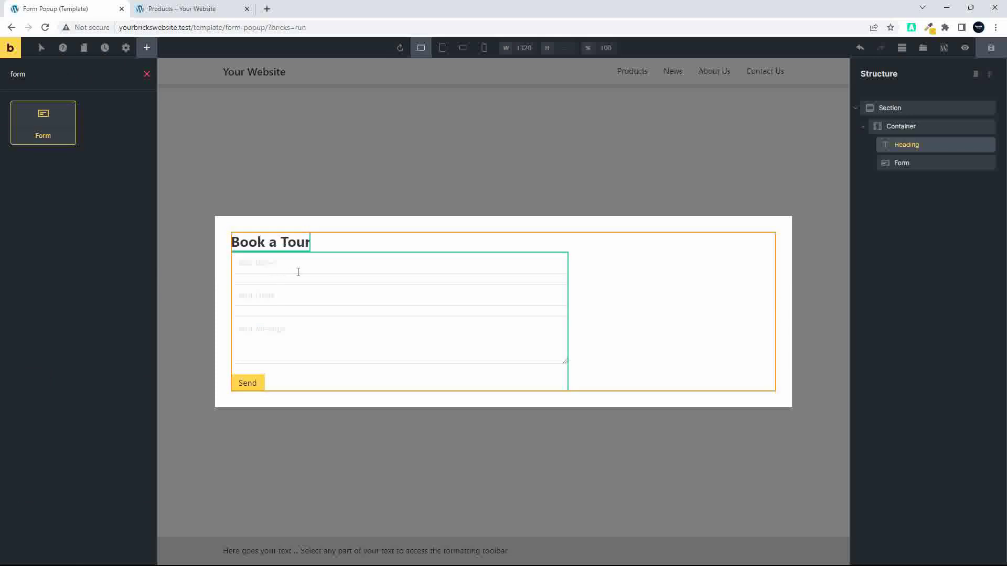
- Add a Checkbox field to the form and set its placeholder to "Book a Tour"
click(346, 315)
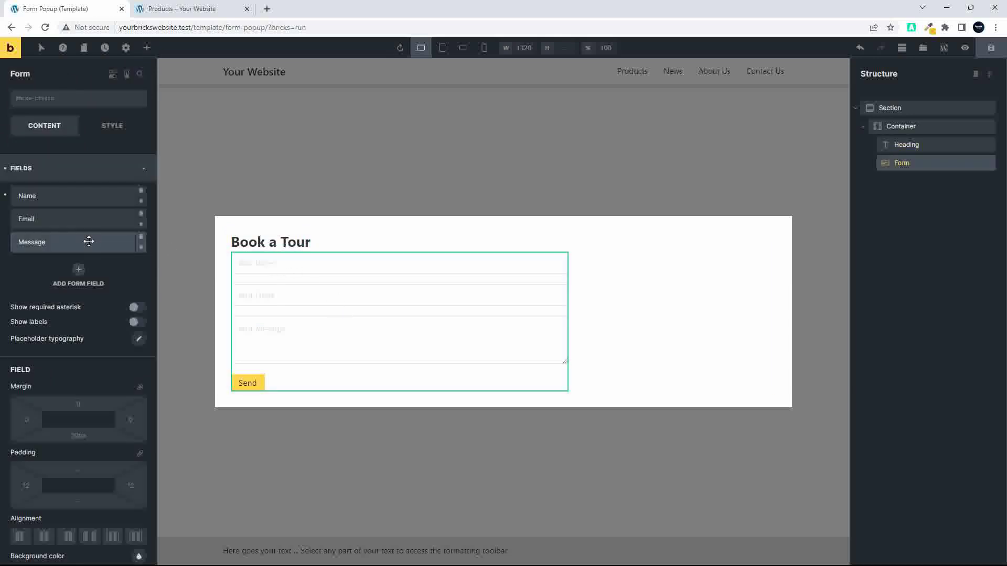
click(79, 272)
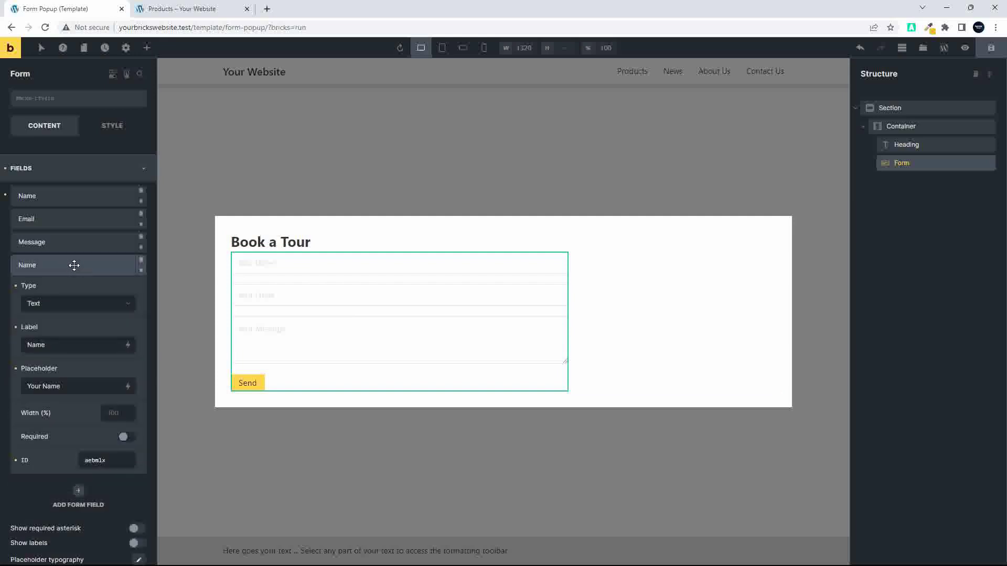
click(49, 304)
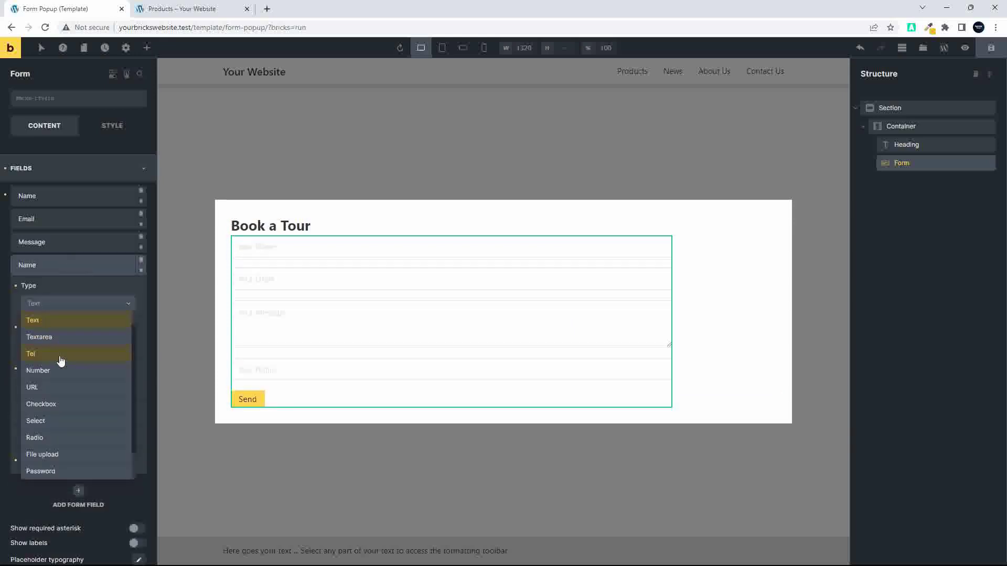
click(51, 401)
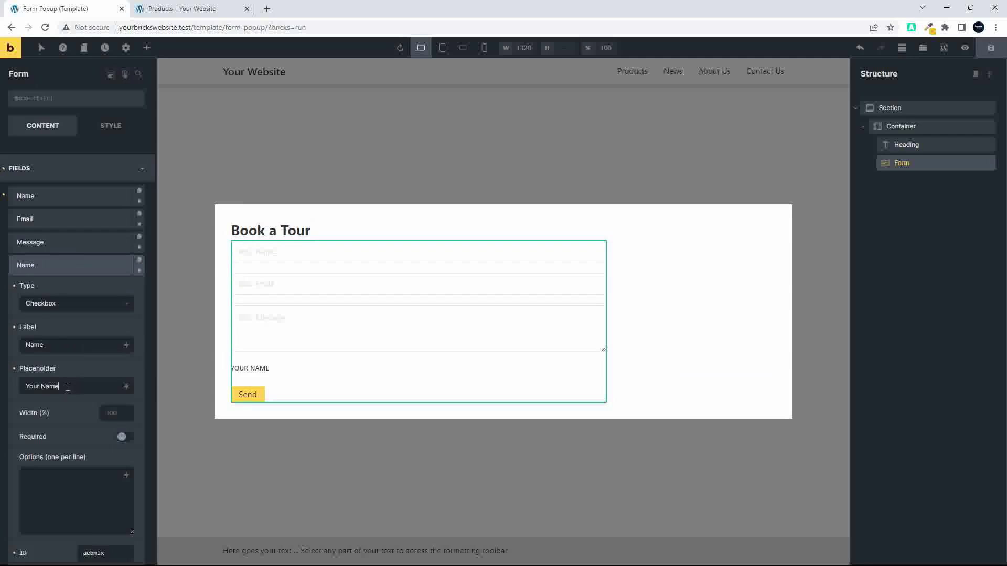
drag(68, 387, 17, 384)
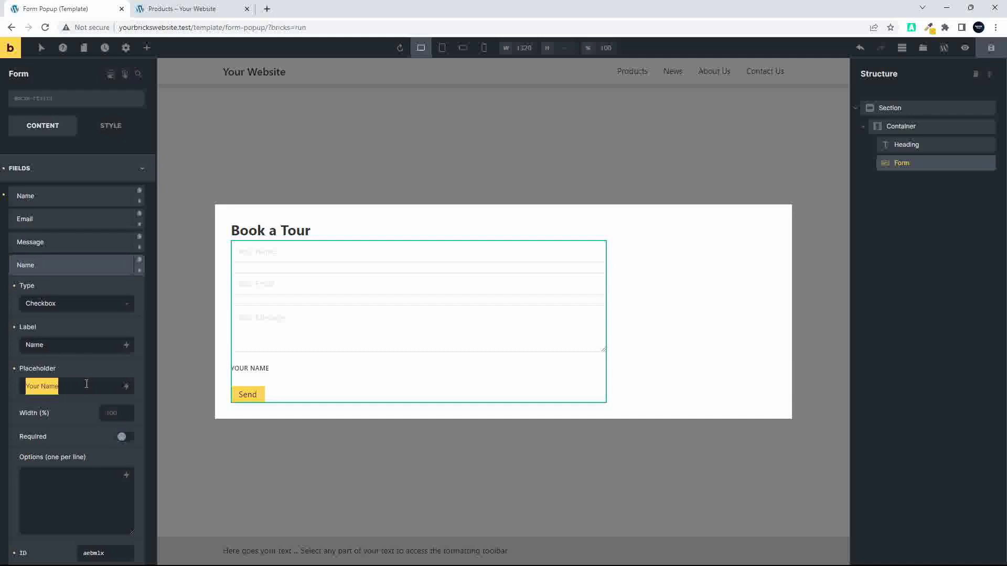
text(Book)
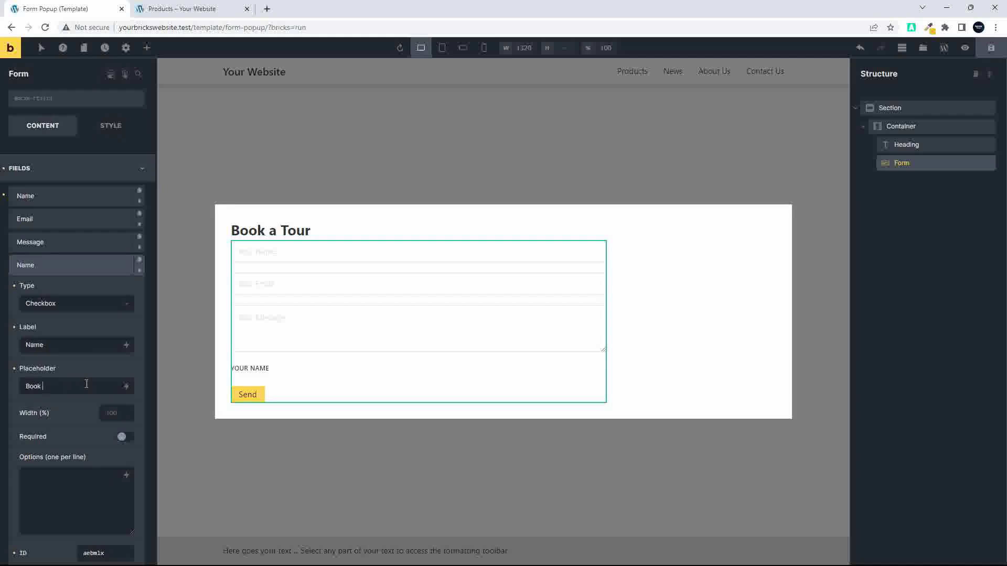
text( a Tour)
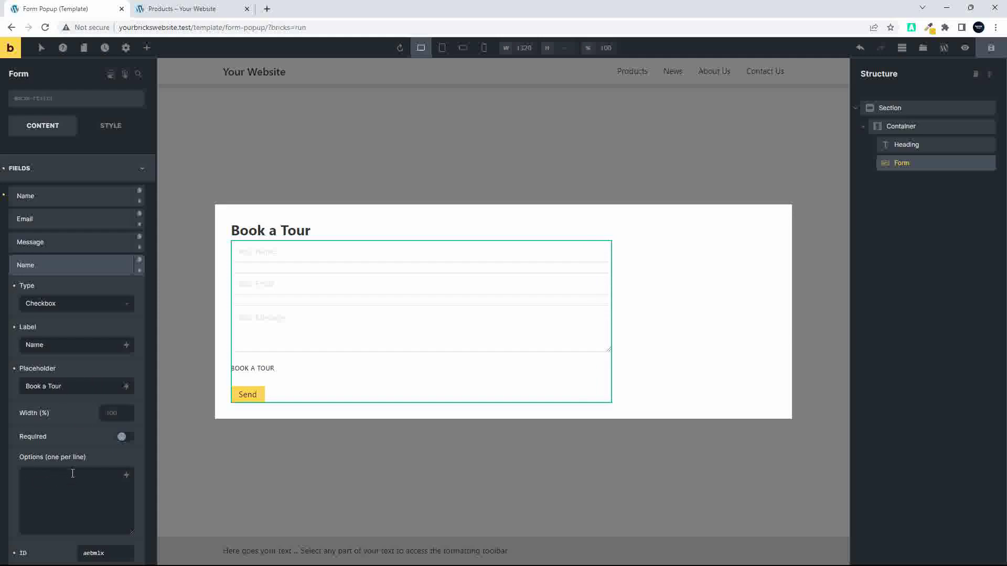
- Enter the checkbox field's options as Canoe Tours, Road less Travelled and Camel Safari, one per line
text(Canoe Tours)
key(Return)
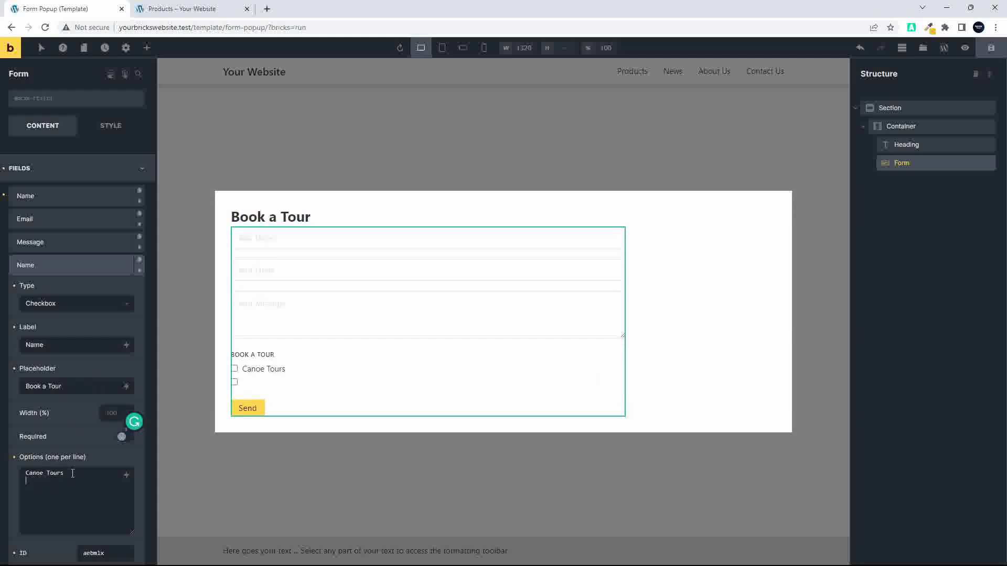
text(Road les)
text(s Travelled )
text(Camel Safar)
text(i)
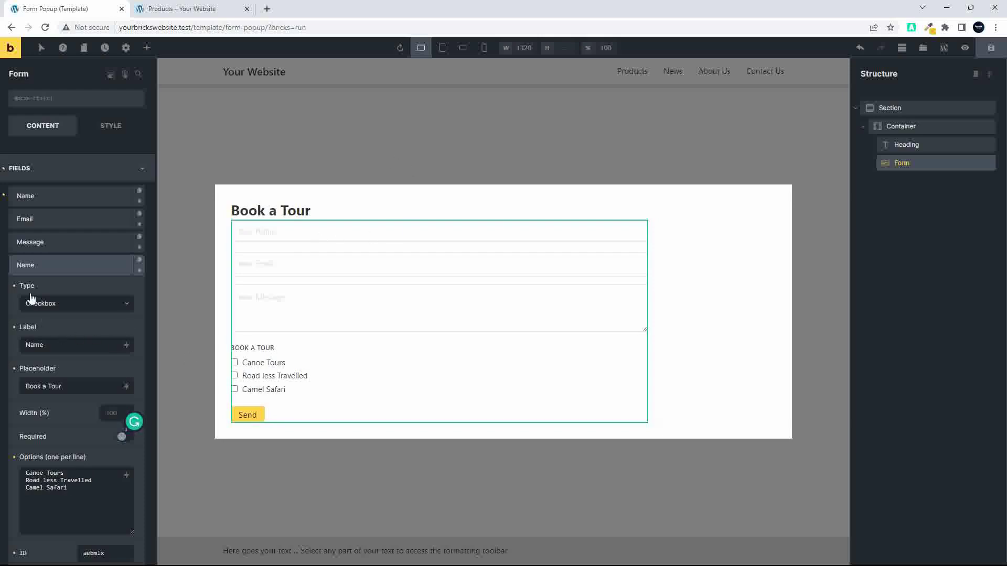
- Reorder the form fields so the tour checkbox field sits between Email and Message
click(84, 265)
drag(79, 265, 83, 242)
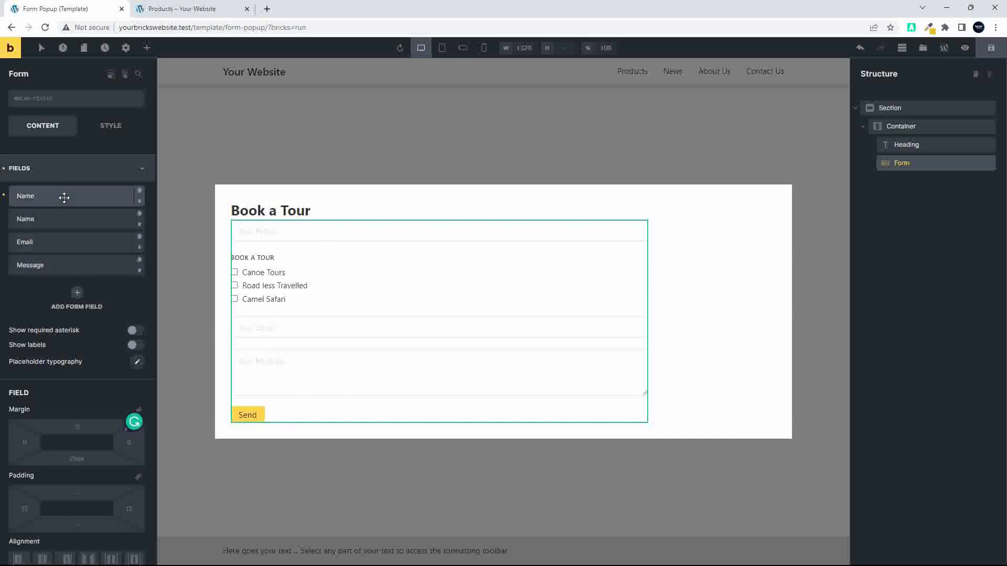
drag(37, 243, 46, 216)
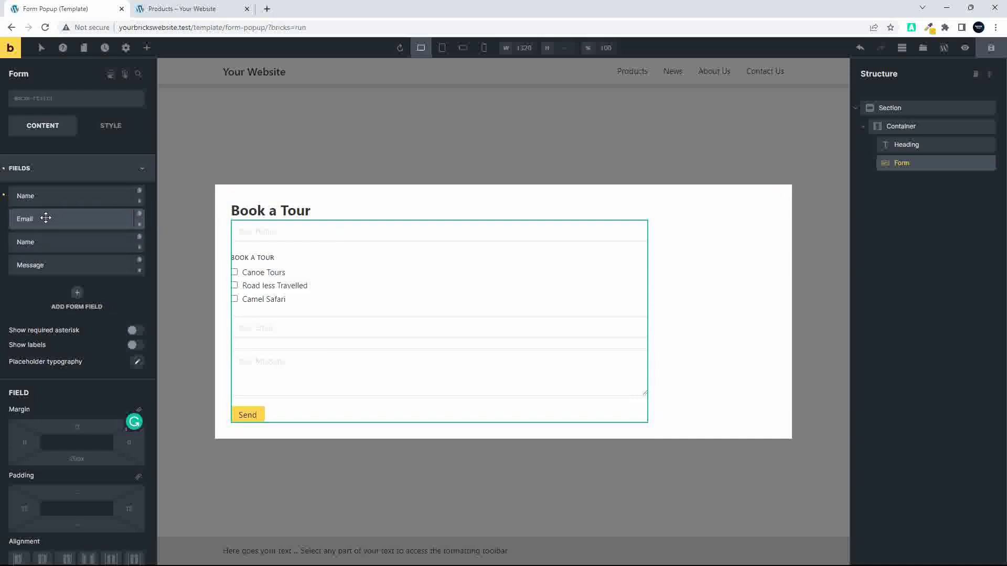
- Add a Tel field with the placeholder "Contact Number" and place it directly below the first Name field
click(77, 293)
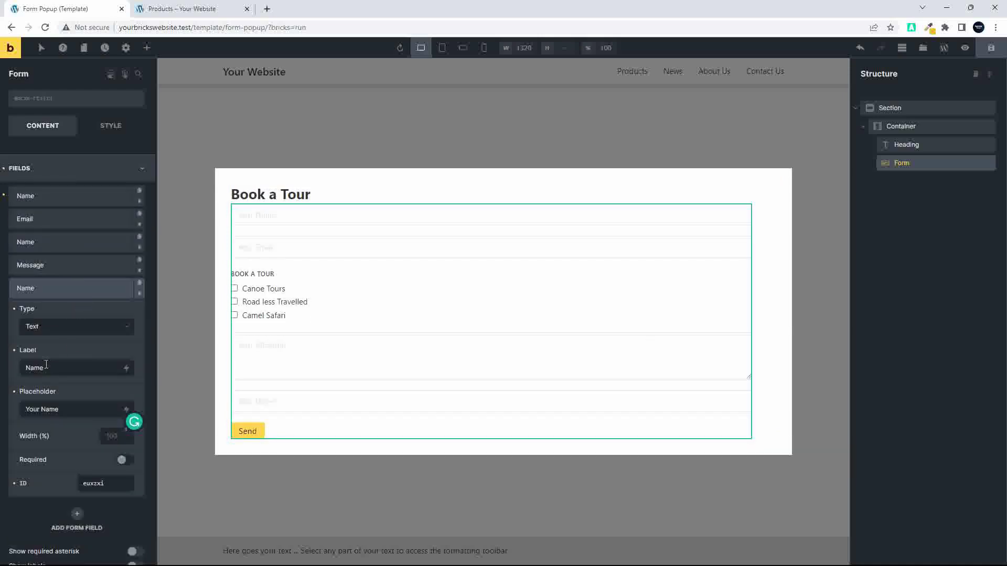
click(50, 327)
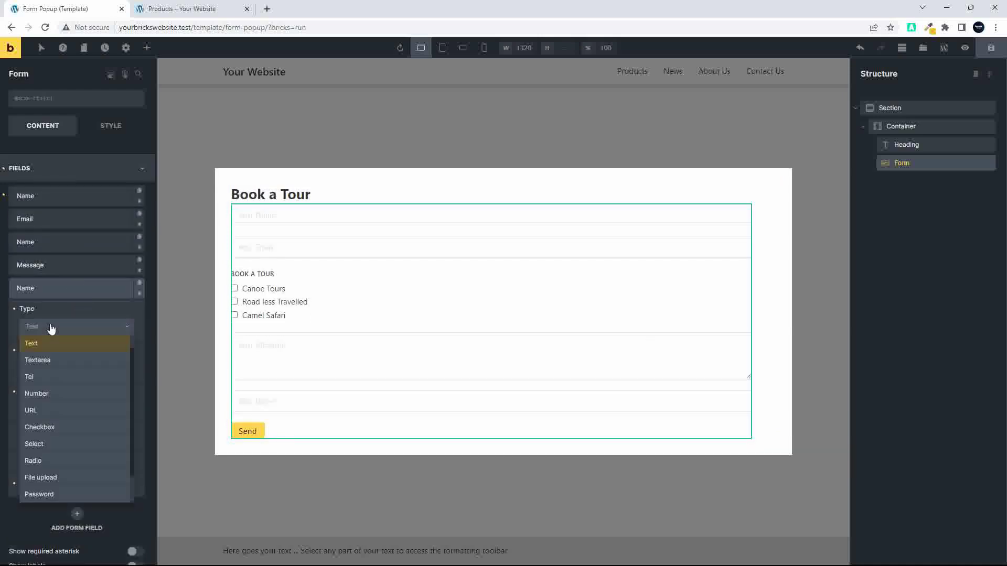
click(46, 378)
drag(69, 411, 1, 408)
text(Contac)
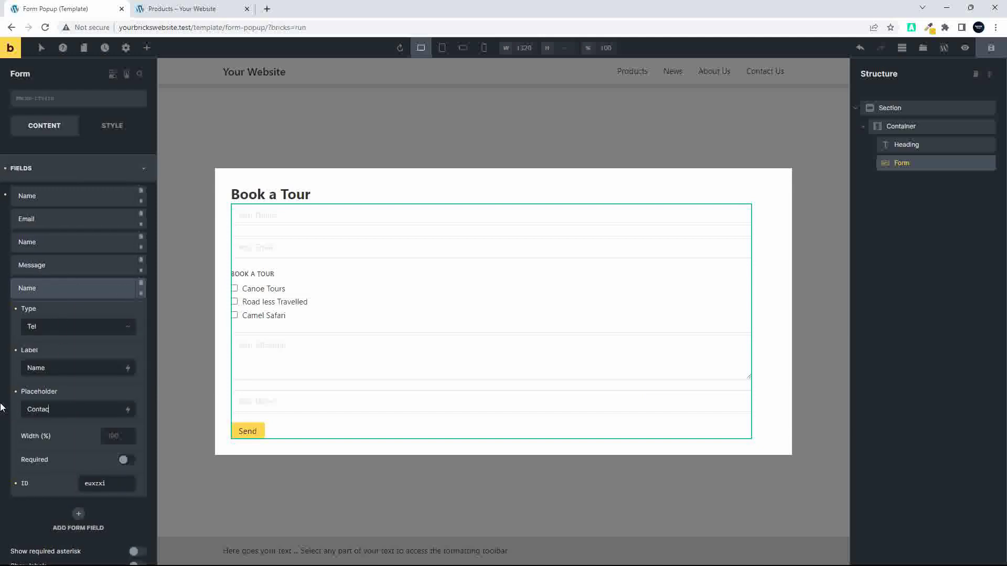
text(t Number)
click(64, 285)
drag(53, 289, 43, 218)
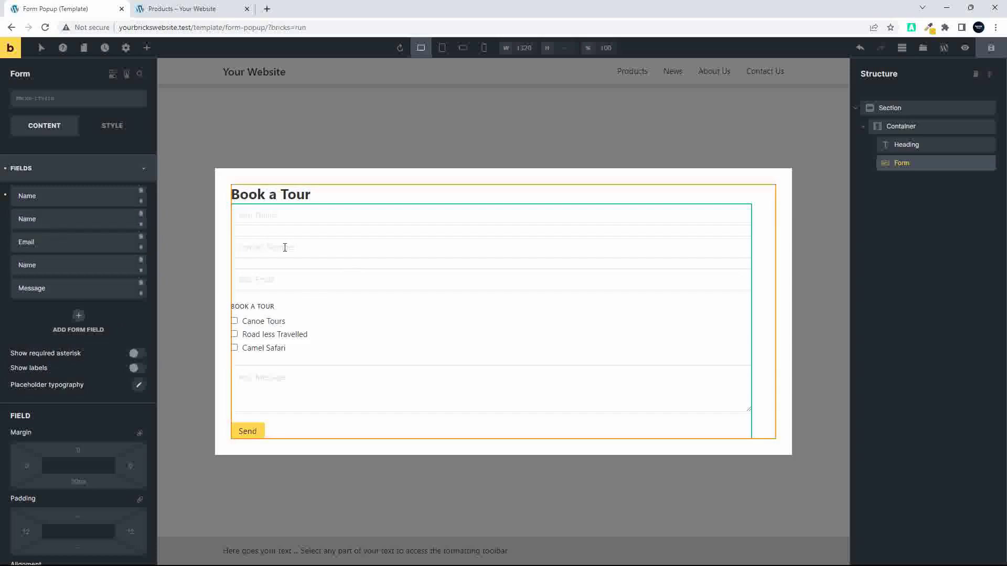
- Set the Tel field's label to "Contact Number" and save the template
click(43, 219)
drag(54, 305, 23, 299)
text(Contac)
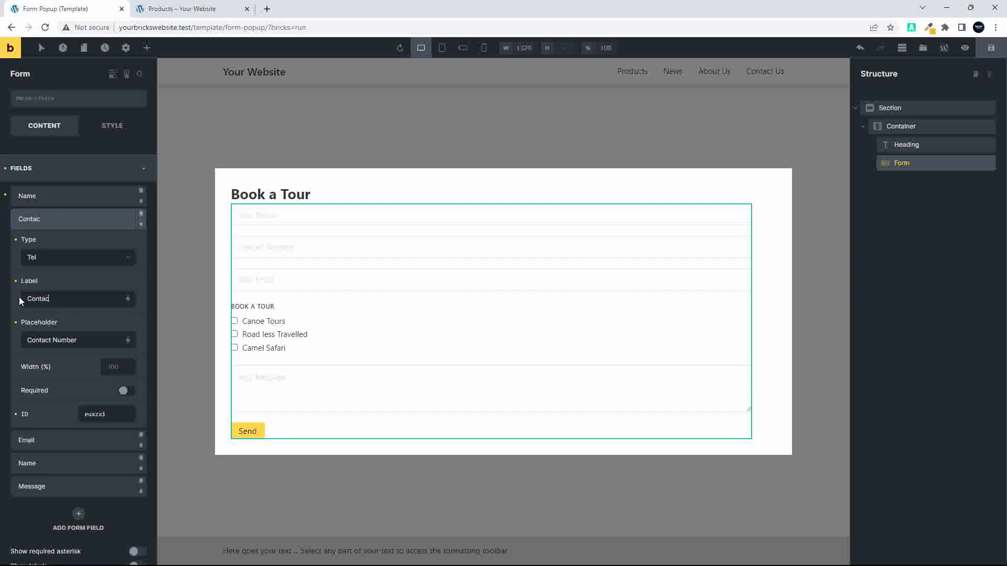
text(t Number)
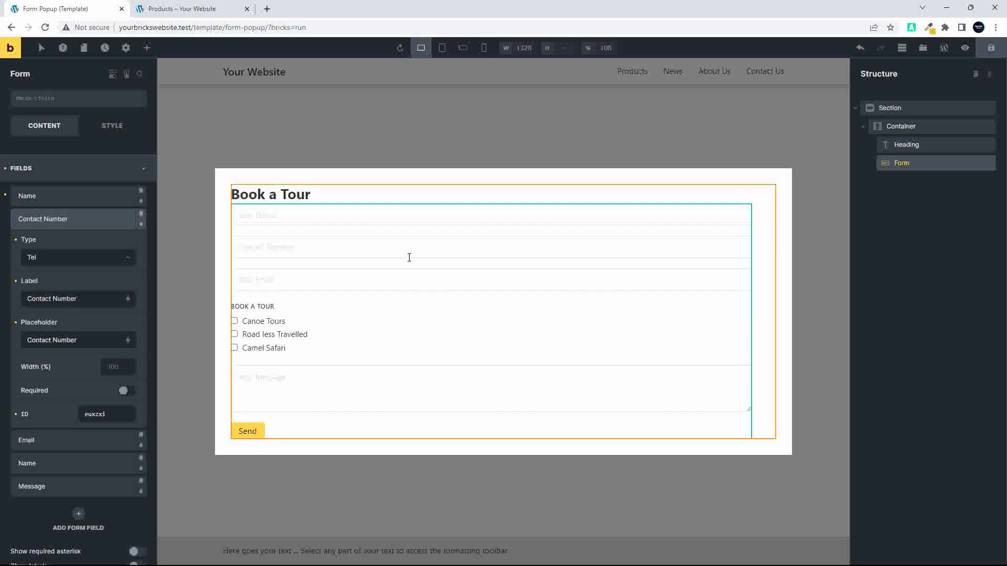
click(99, 218)
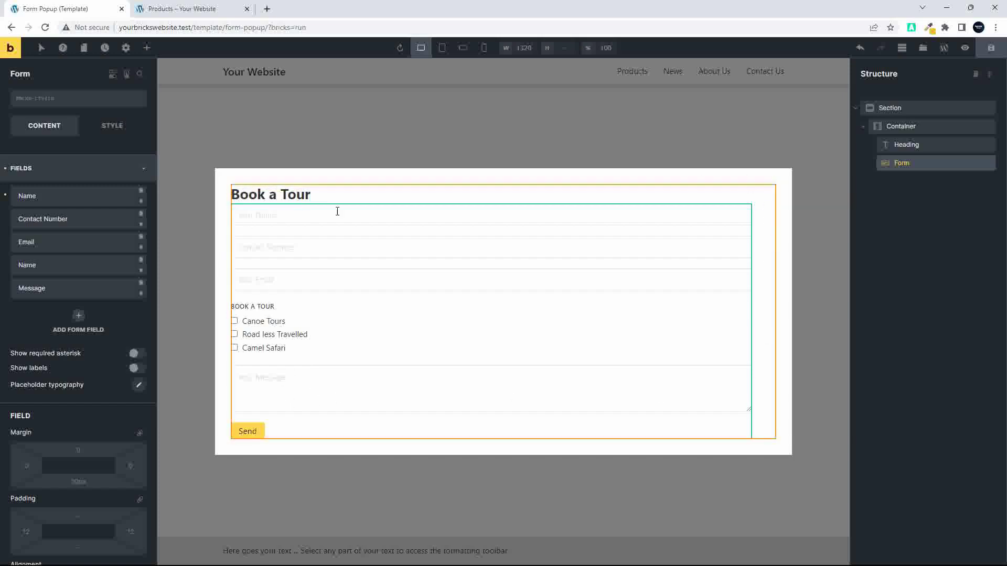
click(990, 48)
- In the template's popup settings, give the popup content a linked border radius of 15 on all four corners
click(909, 107)
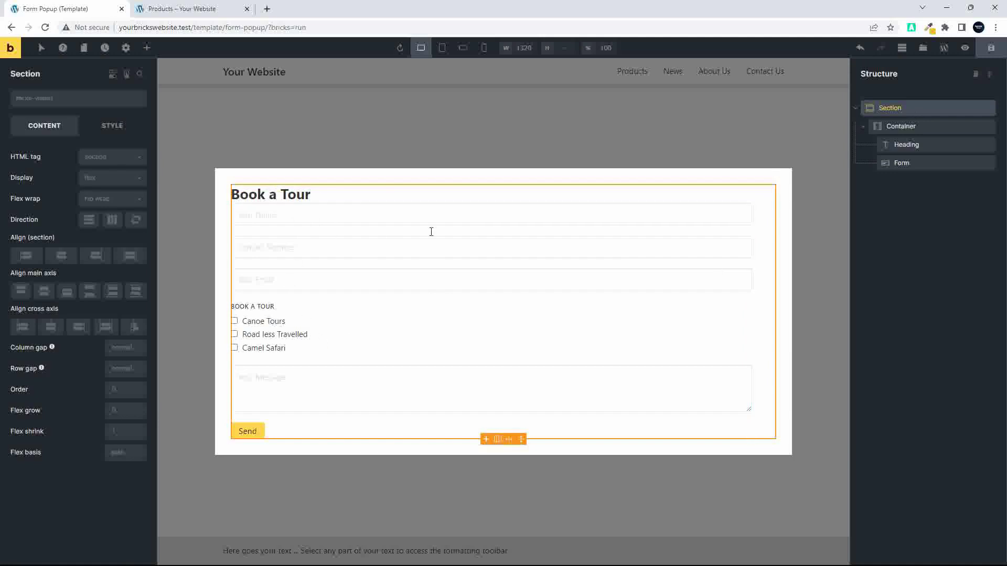
click(125, 48)
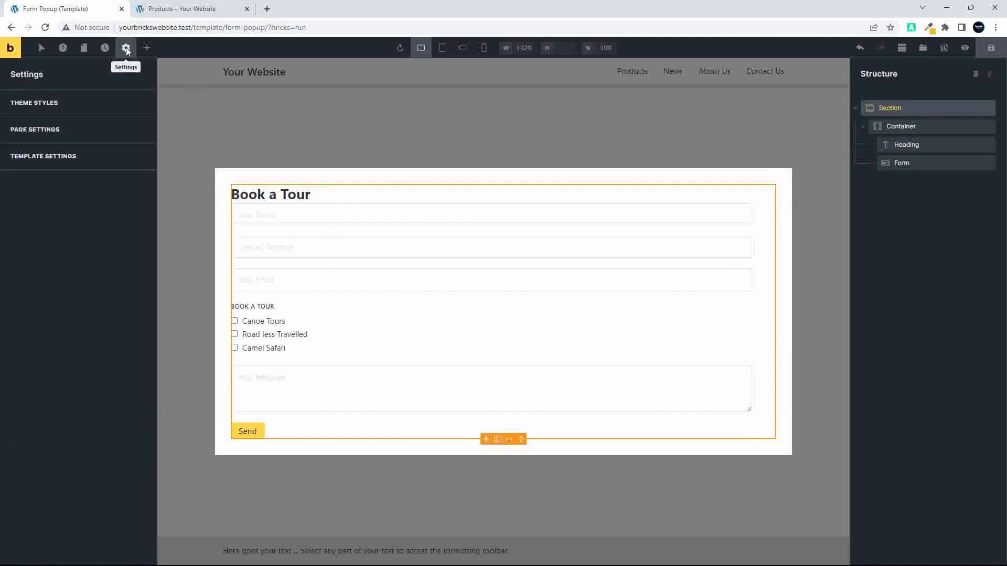
click(33, 155)
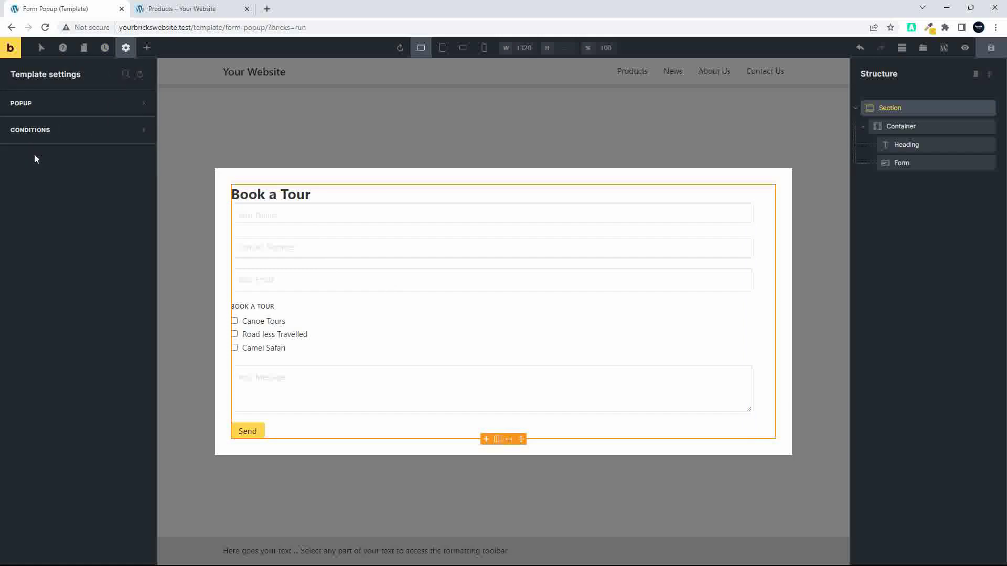
click(25, 107)
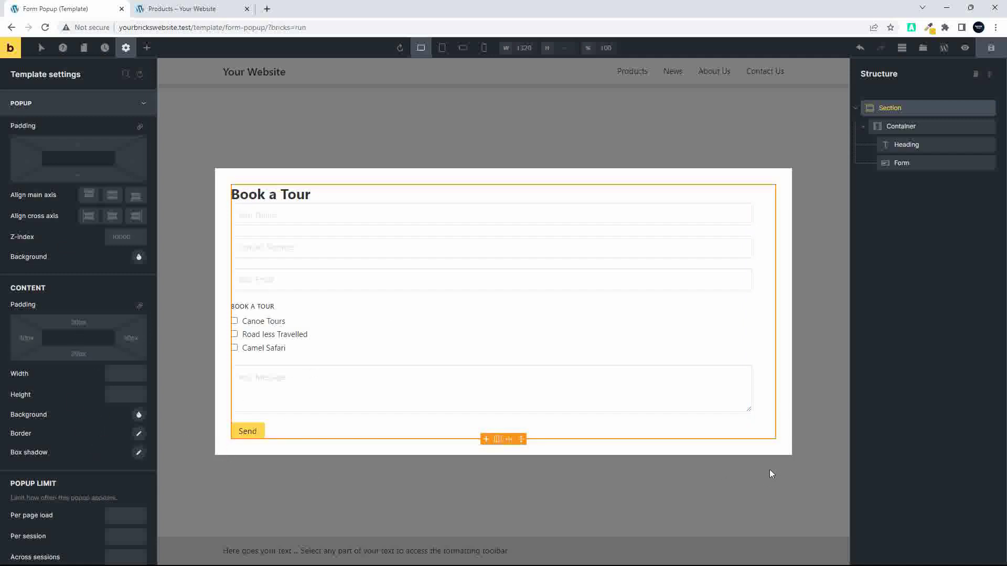
click(138, 433)
scroll(124, 451, down, 2)
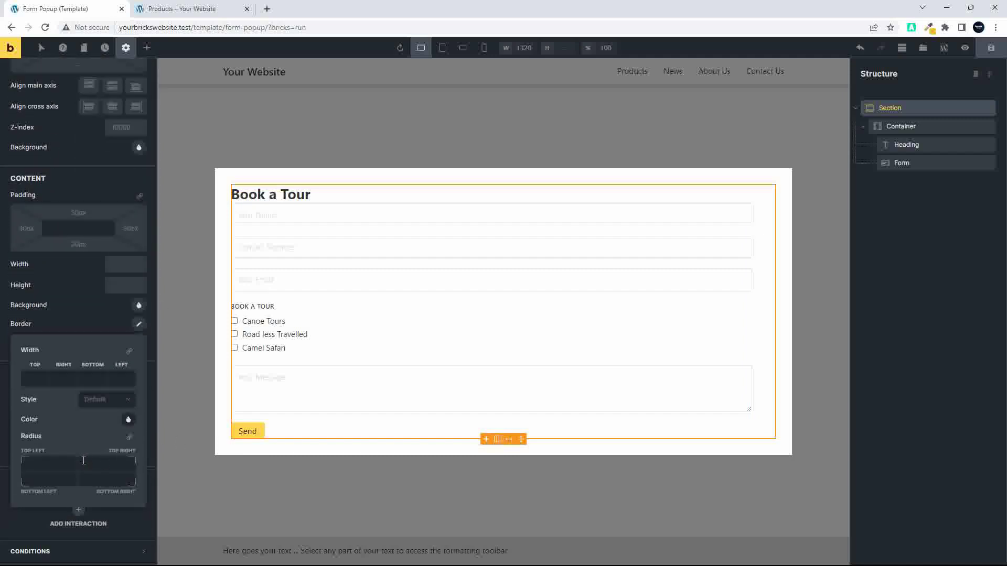
click(59, 454)
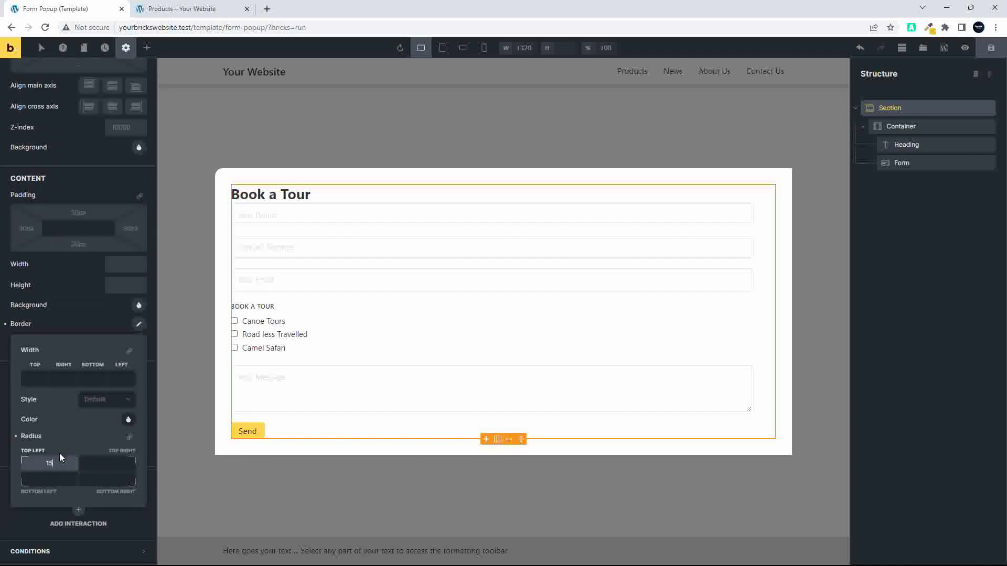
click(129, 438)
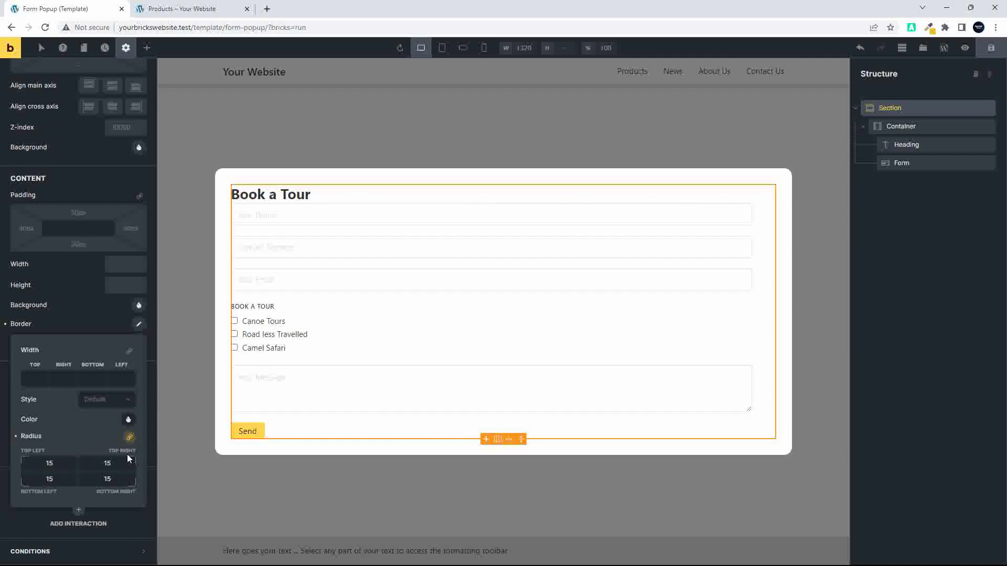
click(139, 325)
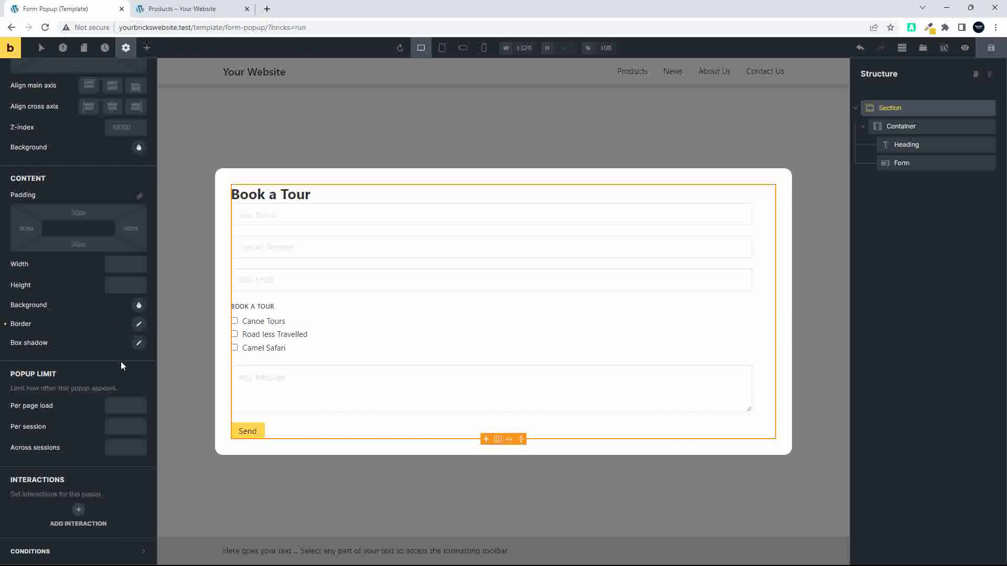
- Give the popup content a box shadow with X 0, Y 5, blur 15, spread 10 and the color #212121
click(140, 344)
click(52, 404)
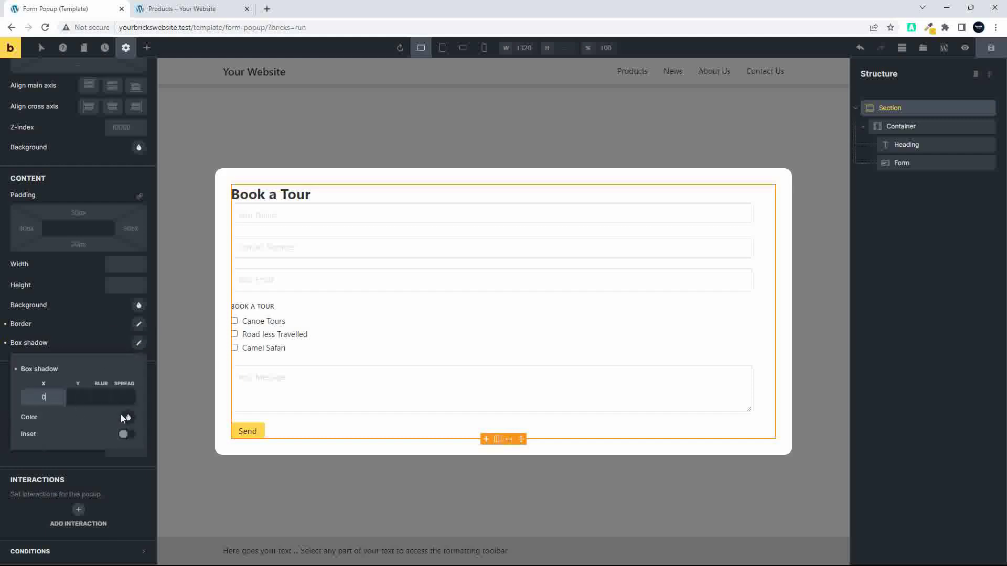
click(76, 399)
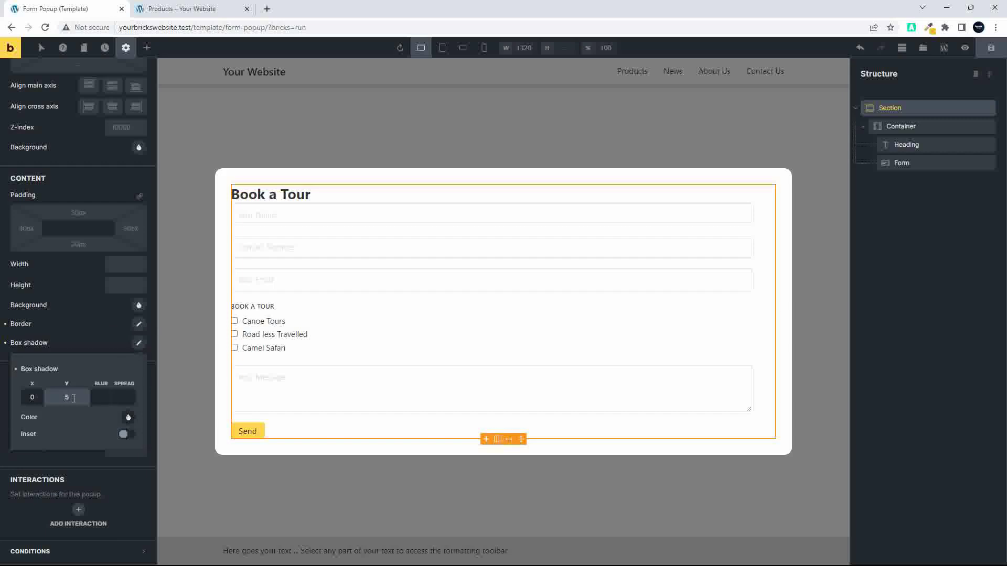
click(126, 398)
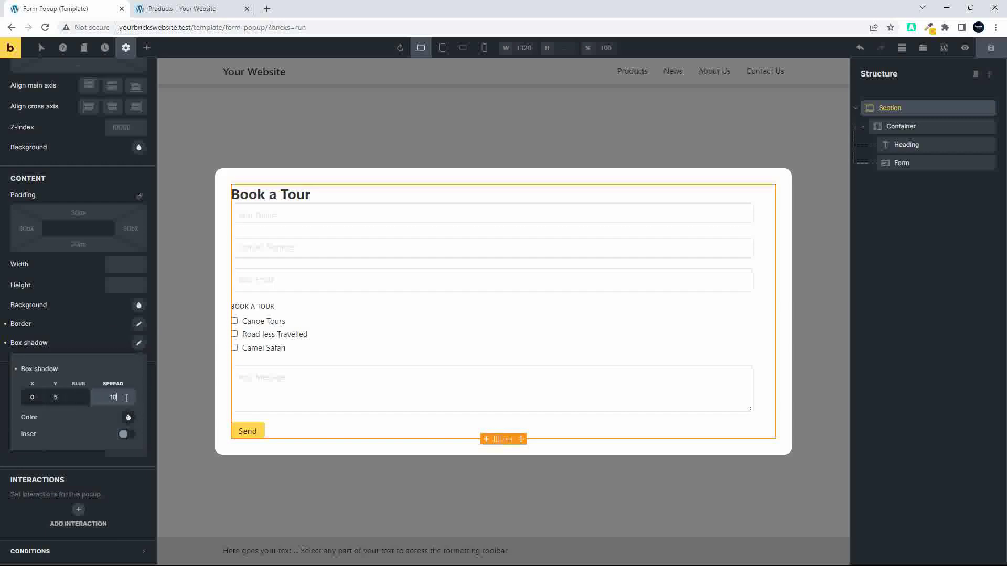
click(128, 417)
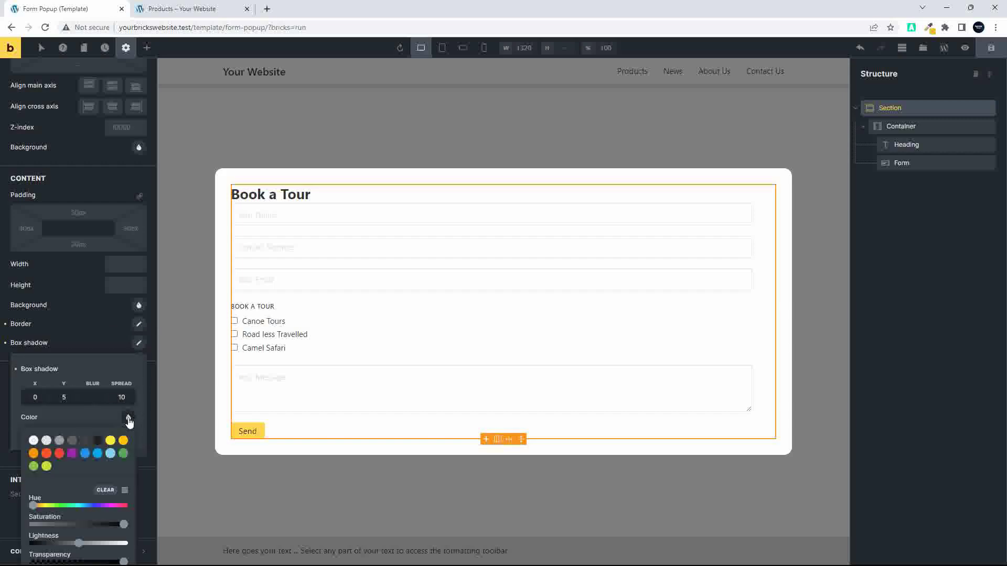
click(98, 441)
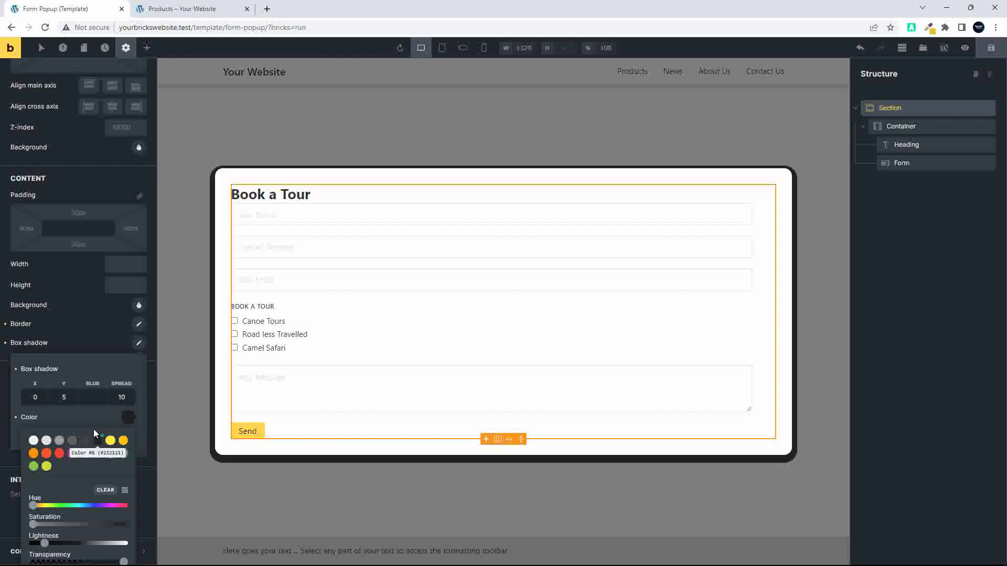
click(91, 398)
text(5)
double_click(77, 395)
text(15)
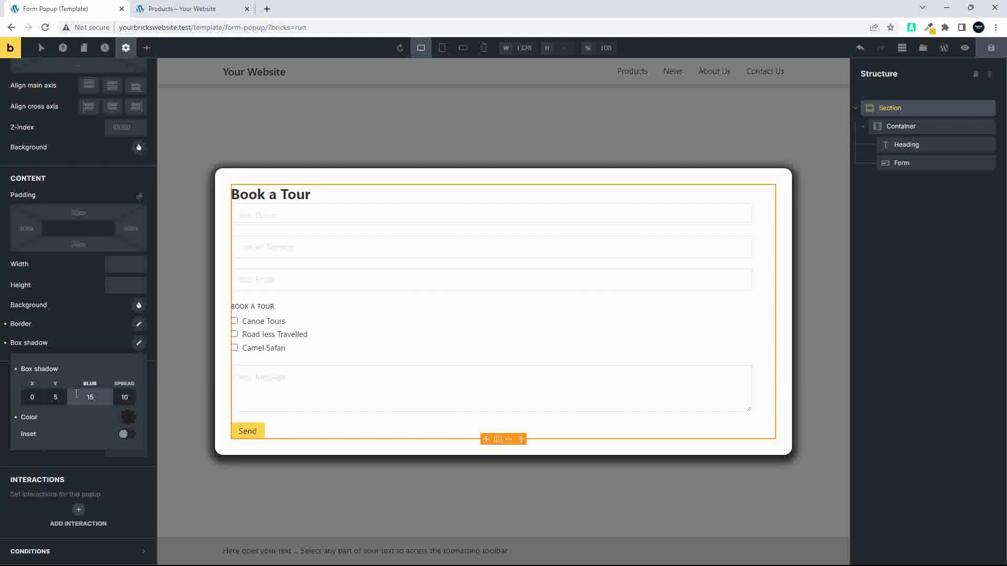
click(97, 360)
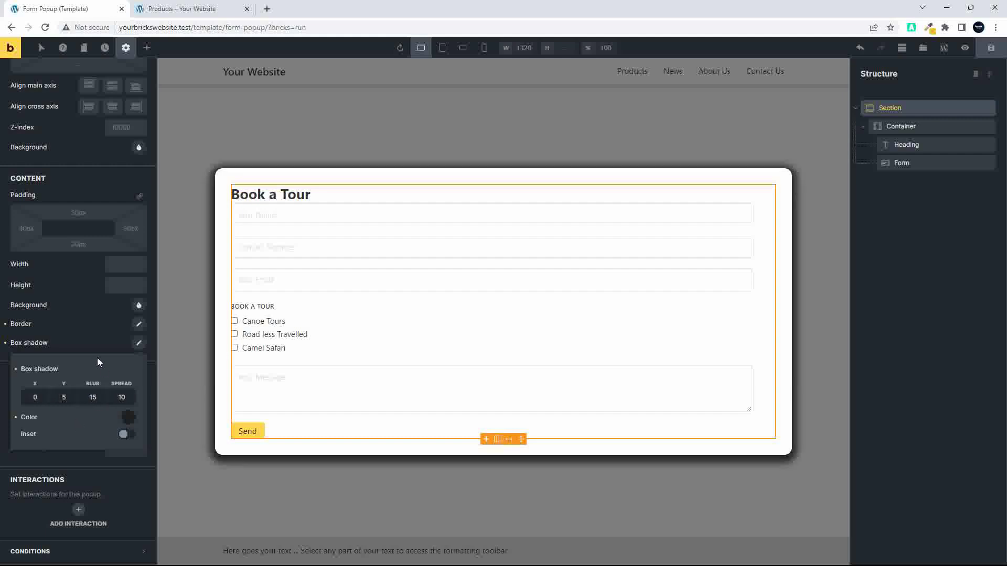
- Lower the box shadow color's opacity to 0.64 and save the template
click(128, 418)
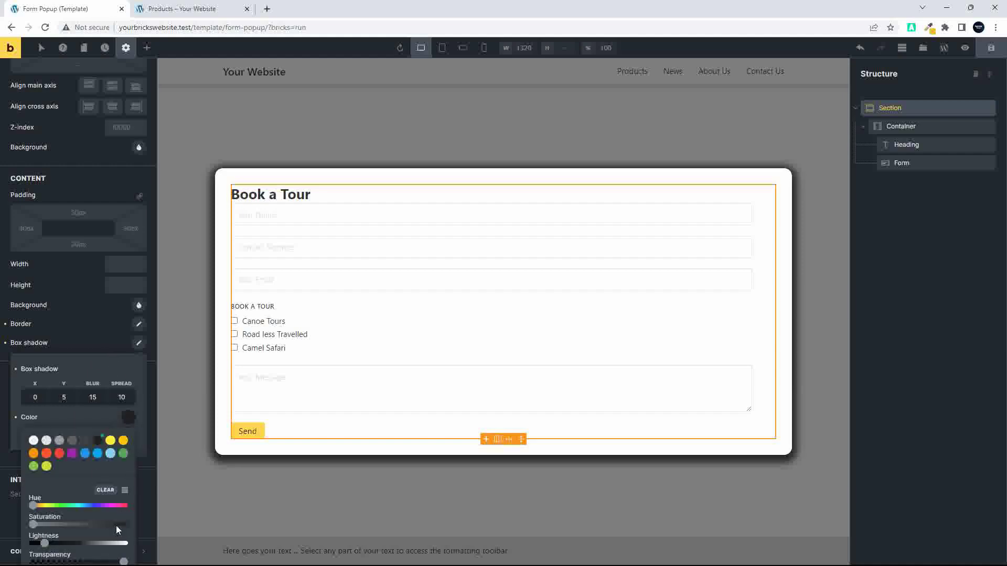
scroll(116, 525, down, 3)
drag(124, 451, 92, 451)
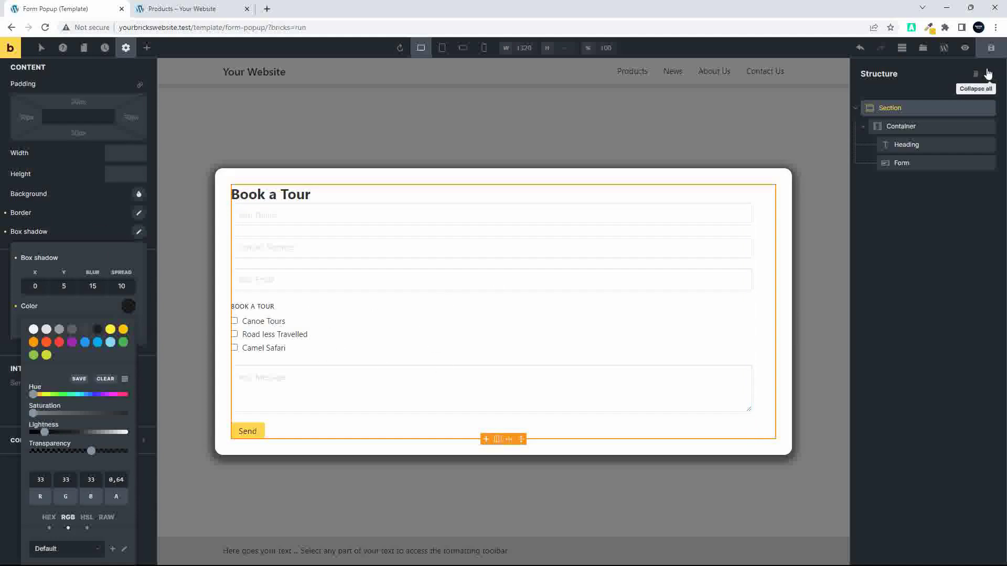
click(991, 51)
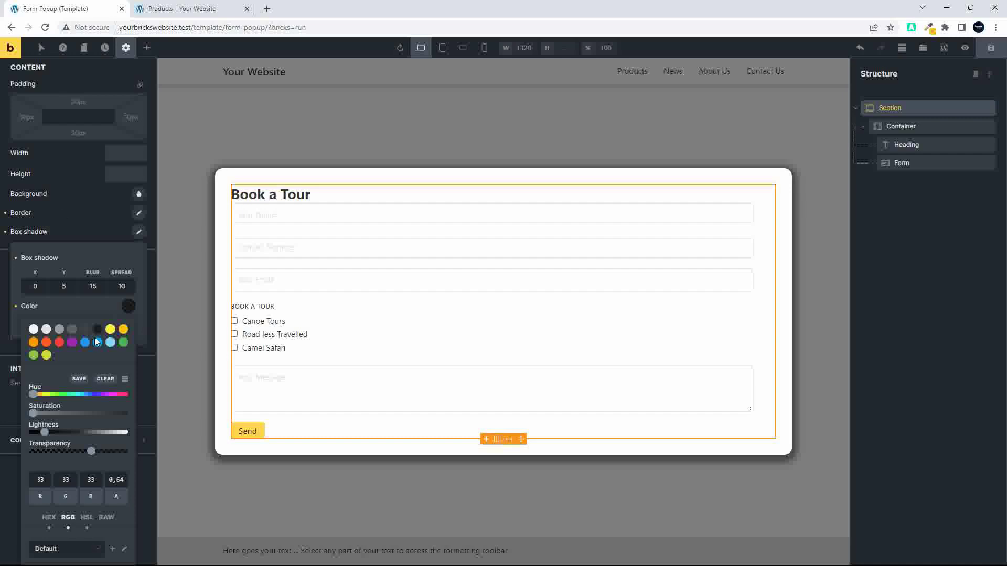
- Add a template condition of type Individual that shows the popup on the Products page
scroll(96, 337, up, 5)
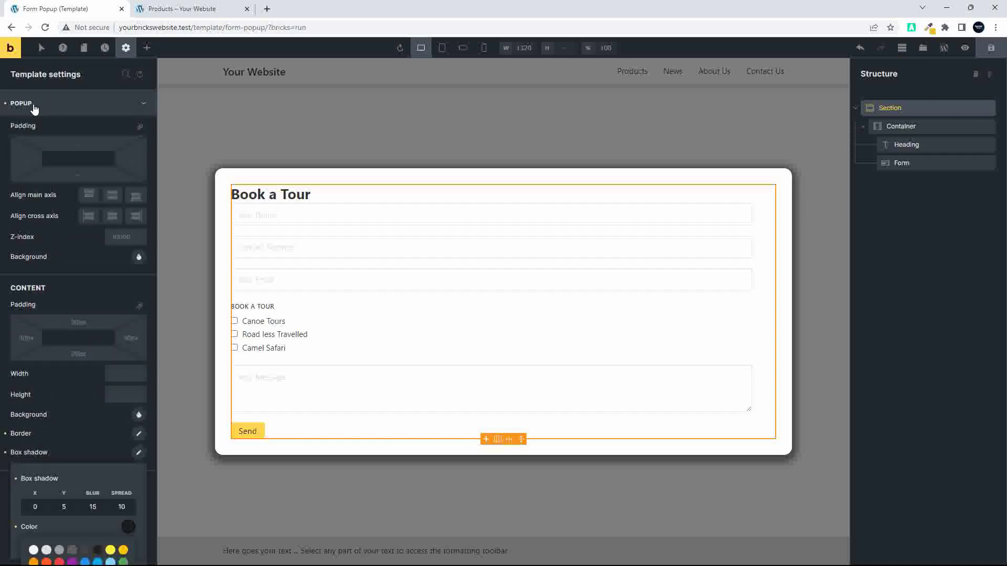
click(34, 107)
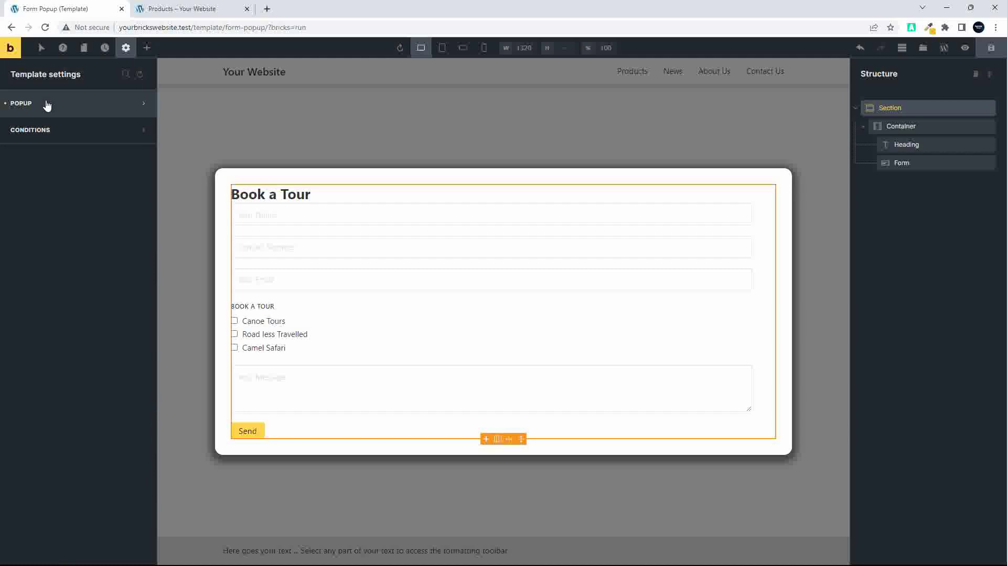
click(38, 132)
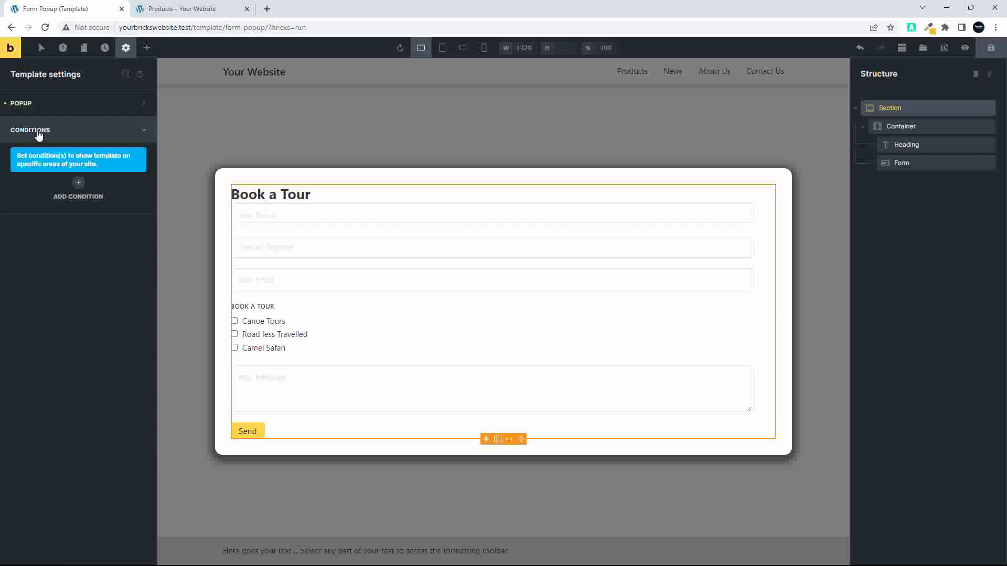
click(78, 184)
click(83, 212)
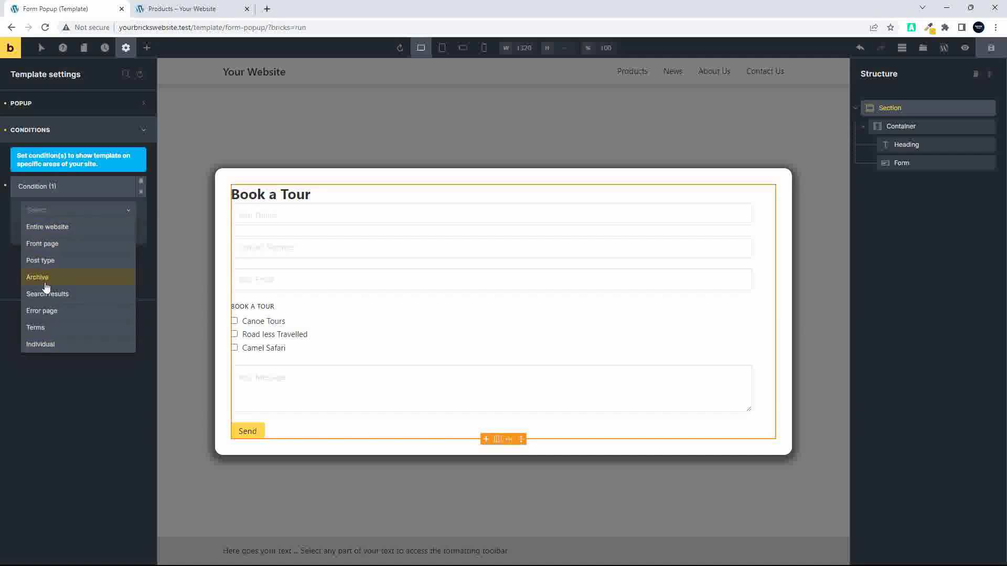
click(44, 345)
click(72, 253)
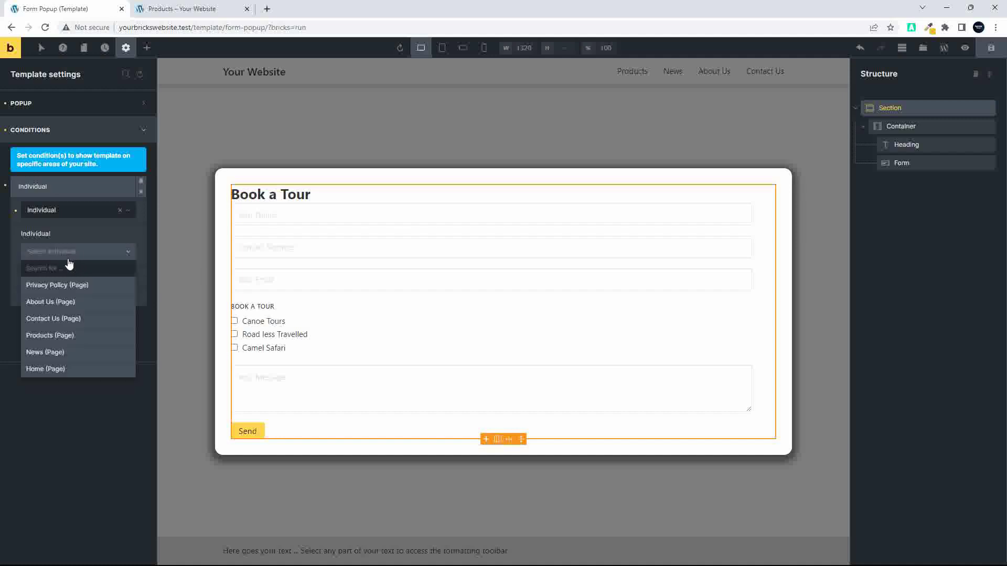
click(51, 336)
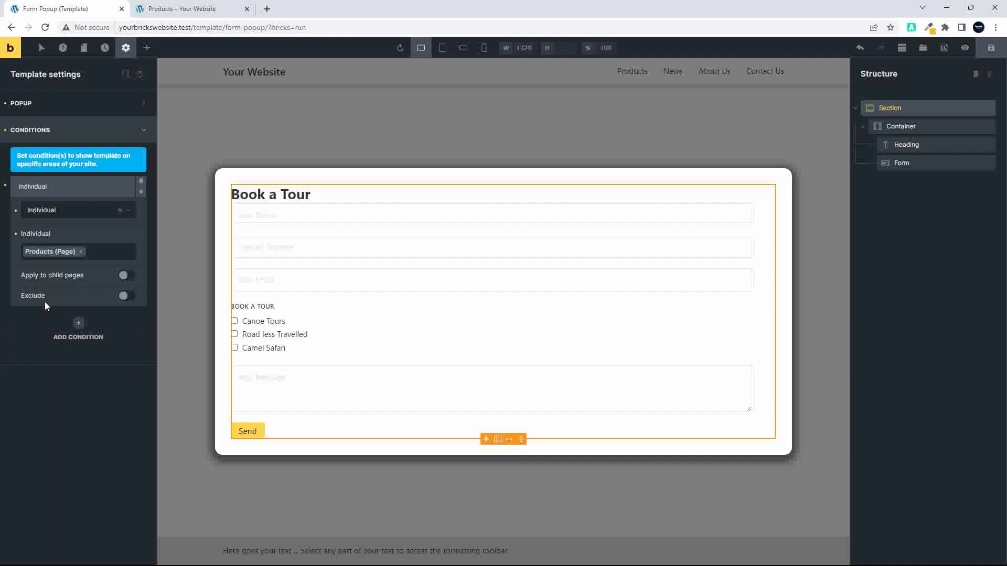
- Save the template and add an Icon element inside the Container that holds the heading and form
click(989, 51)
click(905, 128)
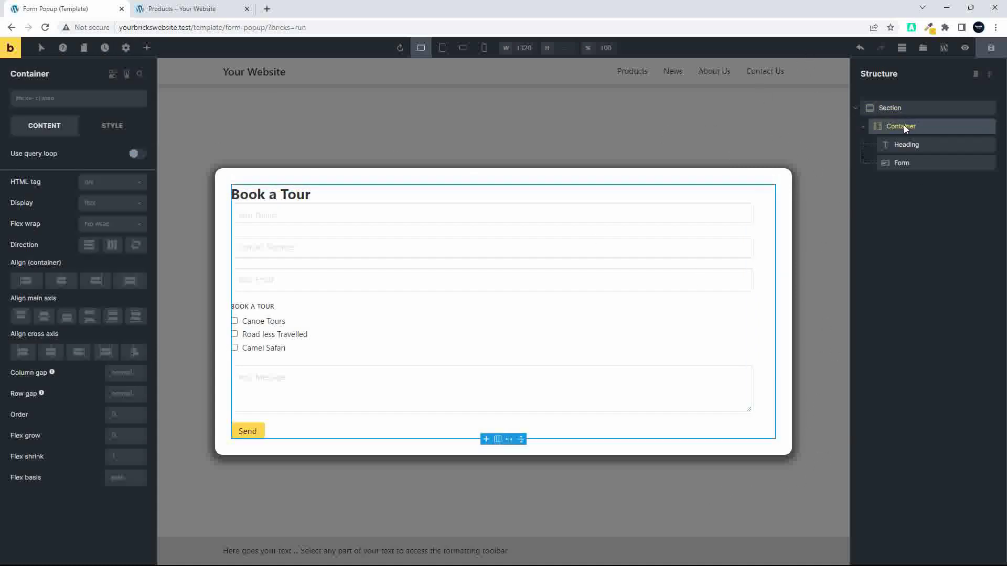
click(147, 47)
text(icon)
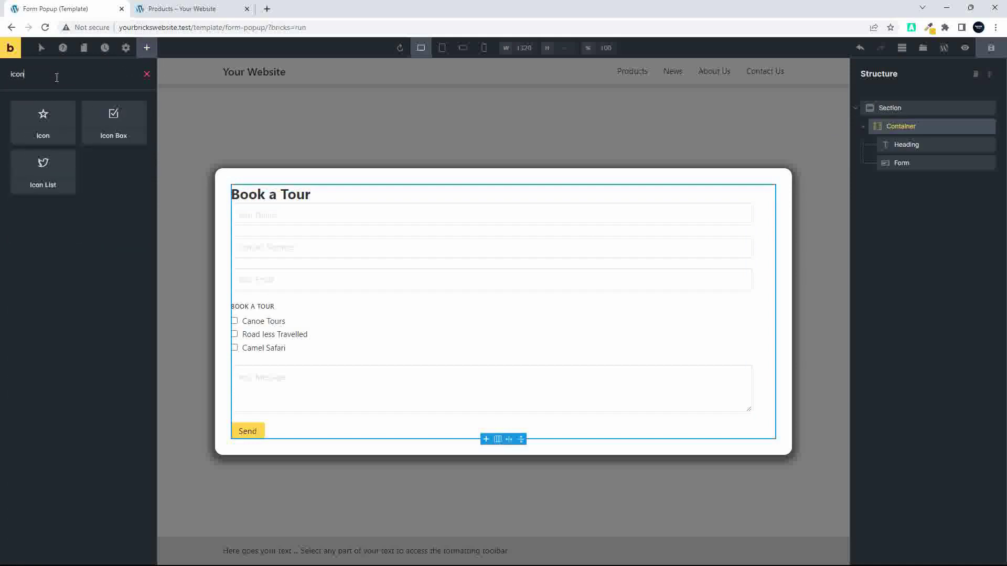
click(62, 112)
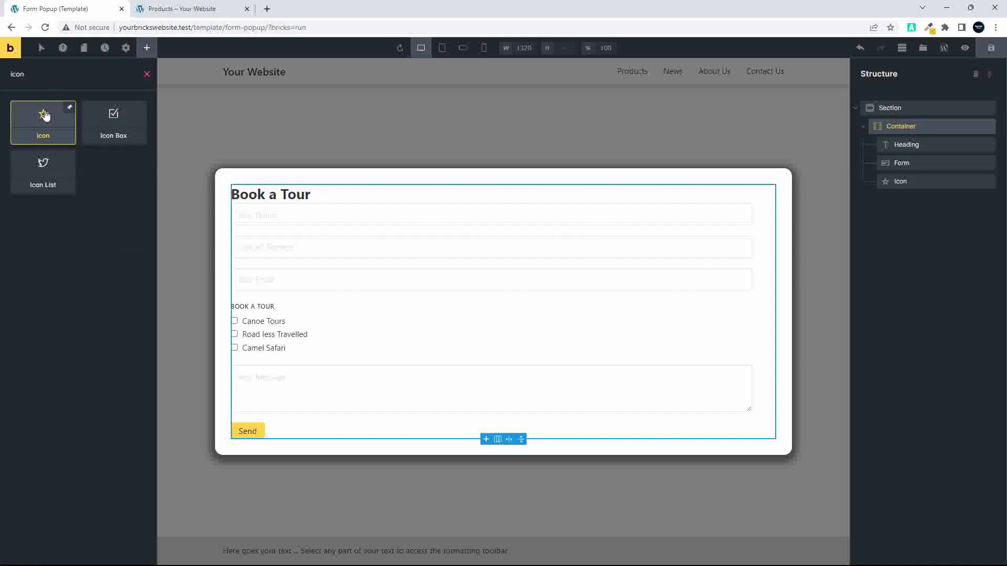
- Give the star icon below the form an absolute position with Top 0 and Right 0
click(246, 442)
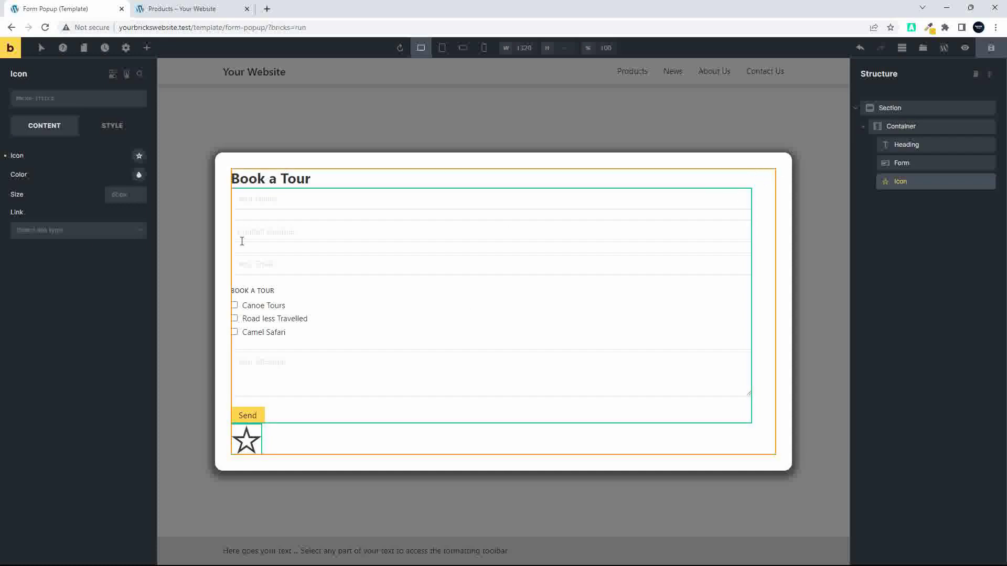
click(106, 126)
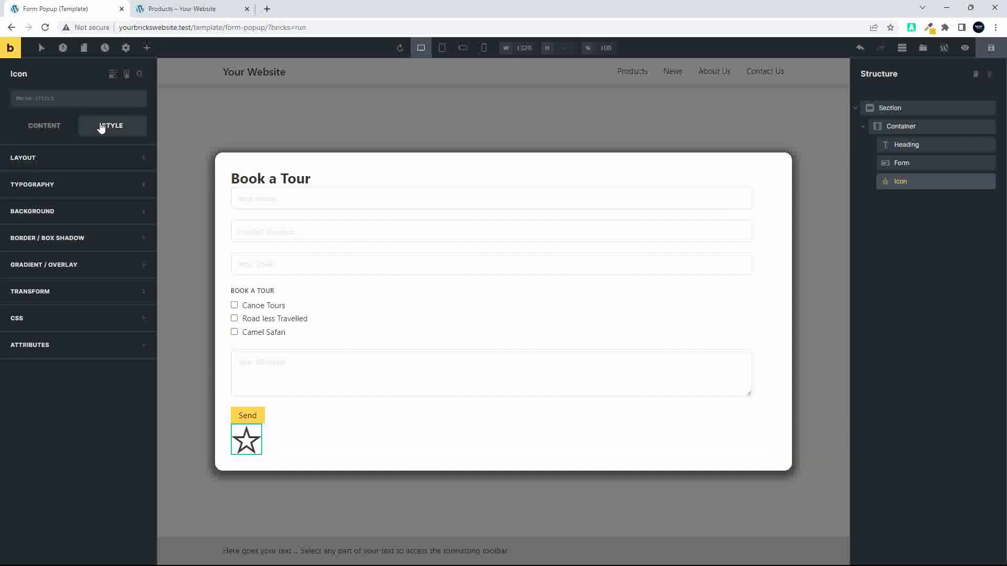
click(75, 157)
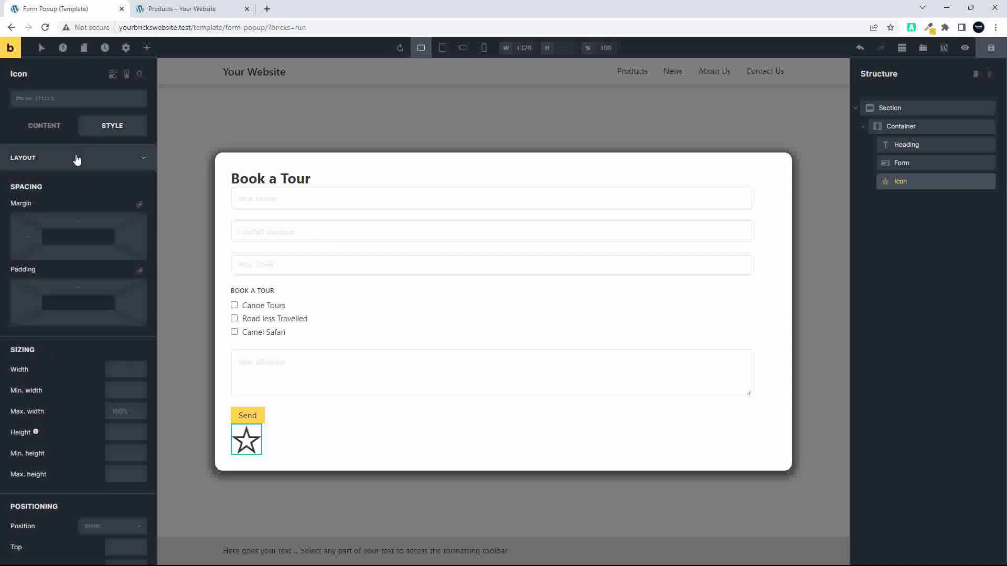
click(109, 527)
scroll(106, 524, down, 3)
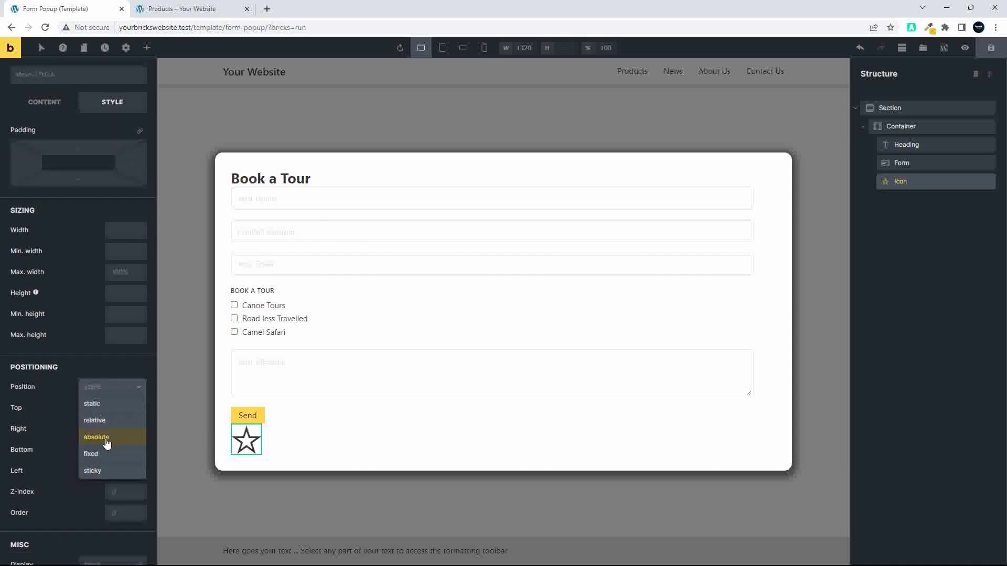
click(107, 443)
click(132, 409)
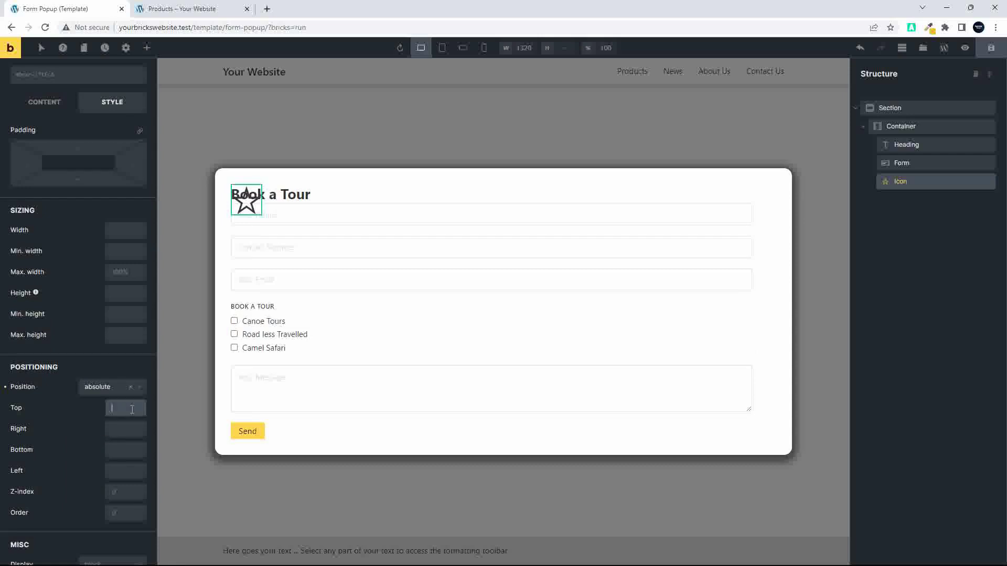
text(0)
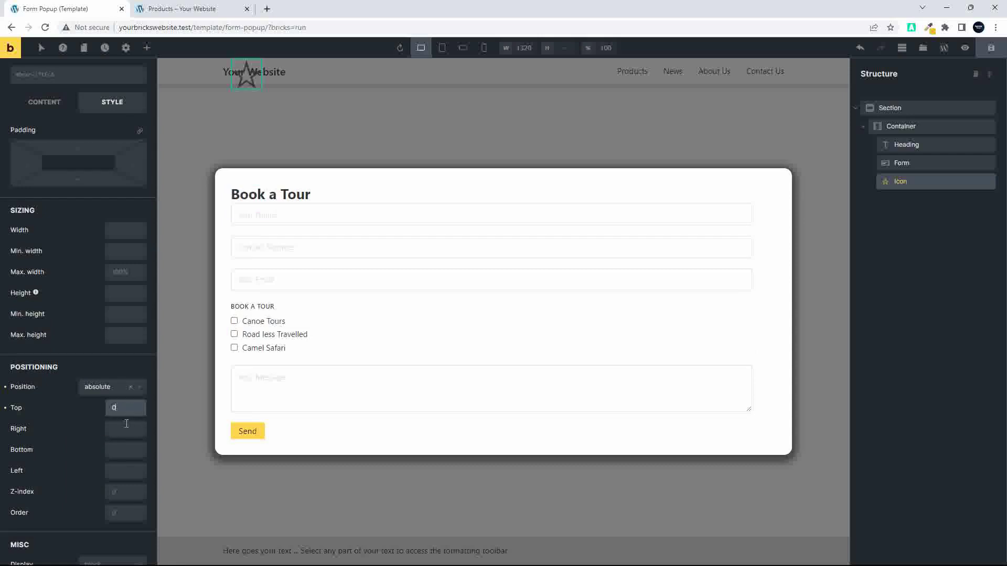
click(119, 431)
text(0)
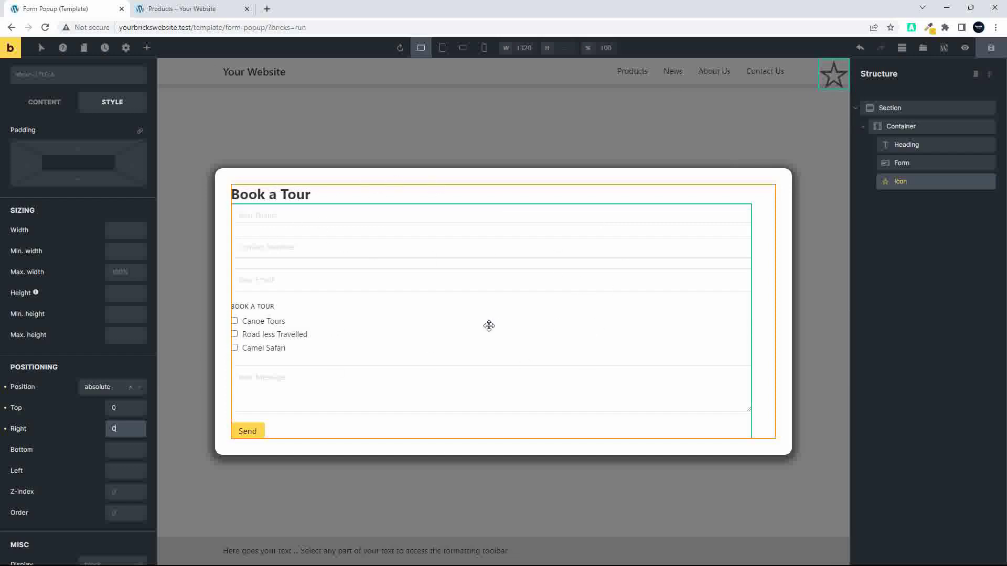
- Set the position of the Container around the heading, form and icon to relative
click(900, 127)
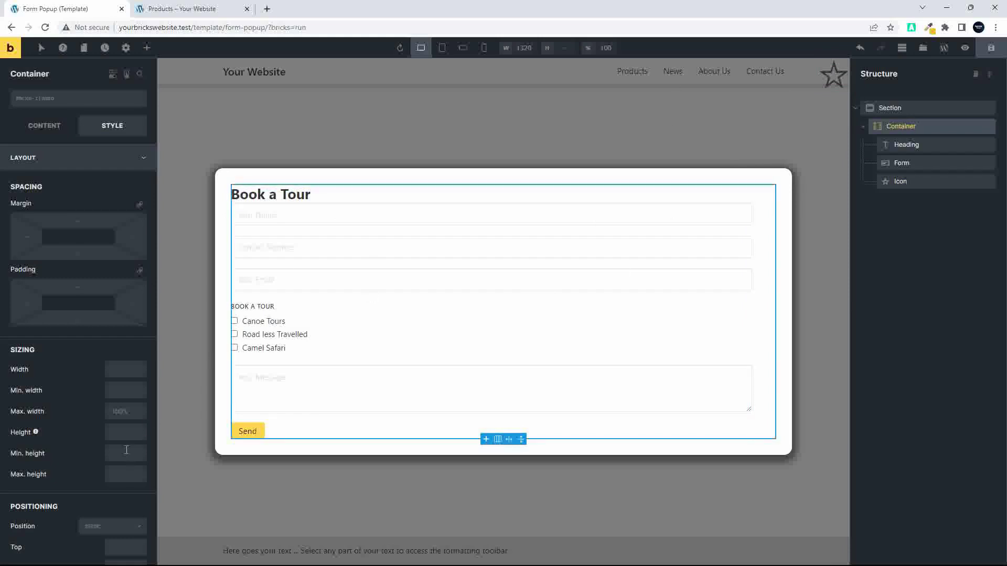
scroll(131, 451, down, 3)
click(112, 355)
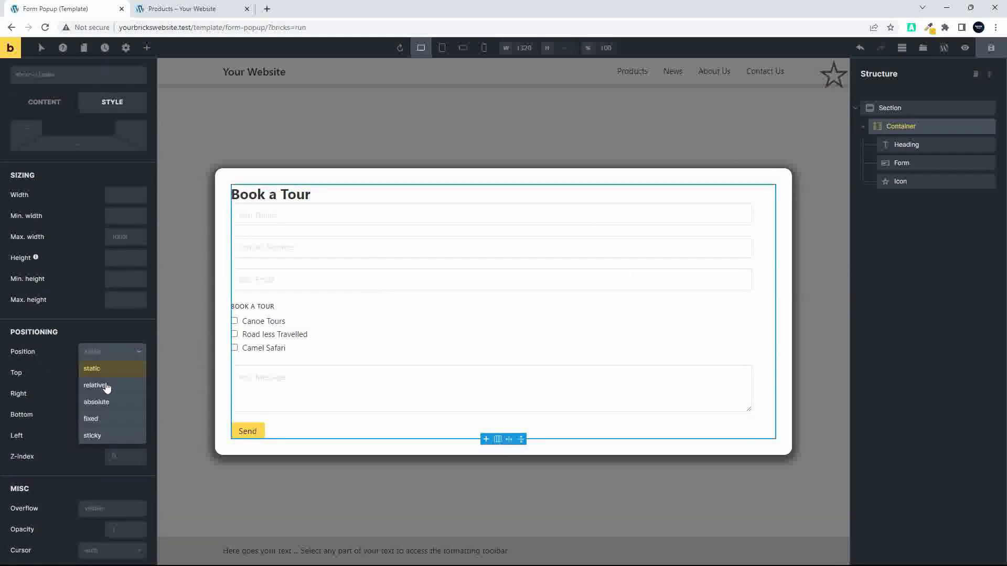
click(105, 383)
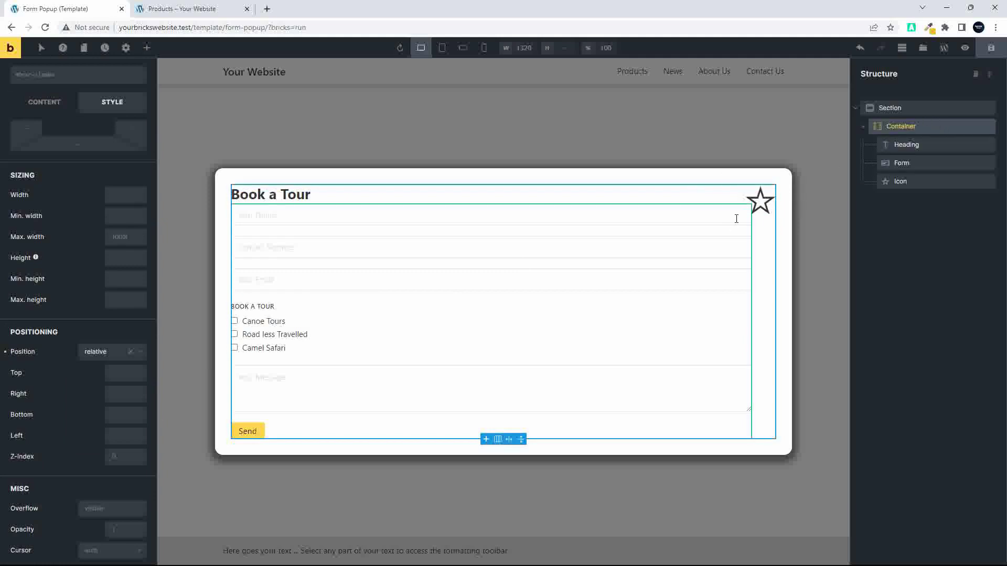
- Change the star icon to the Themify close icon (ti-close) and set its size to 40px
click(761, 205)
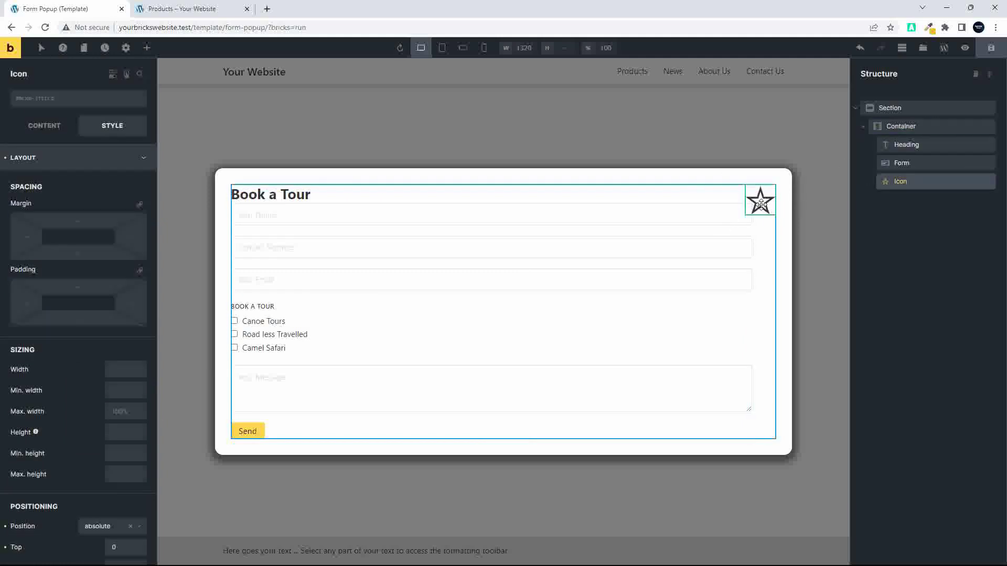
click(35, 125)
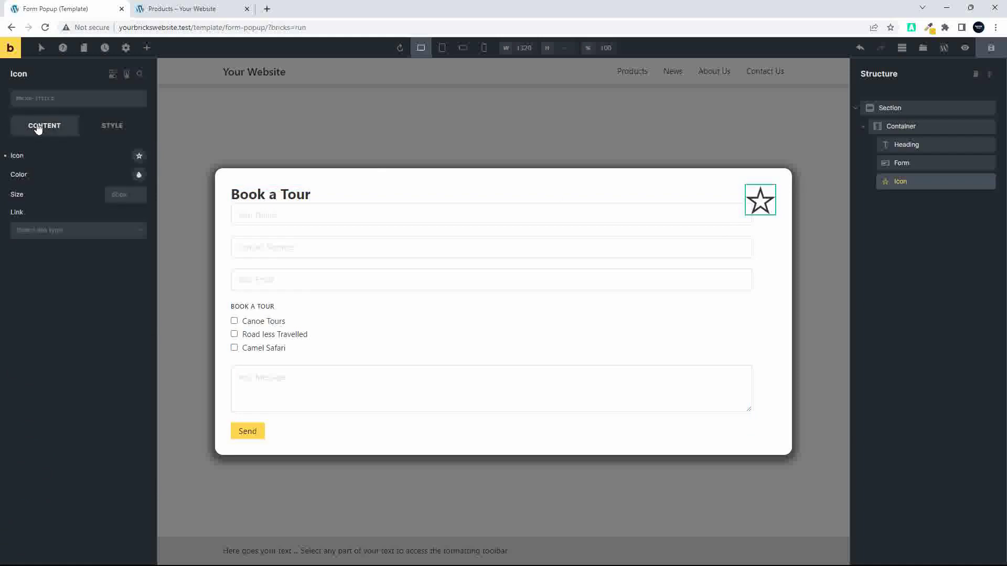
click(138, 157)
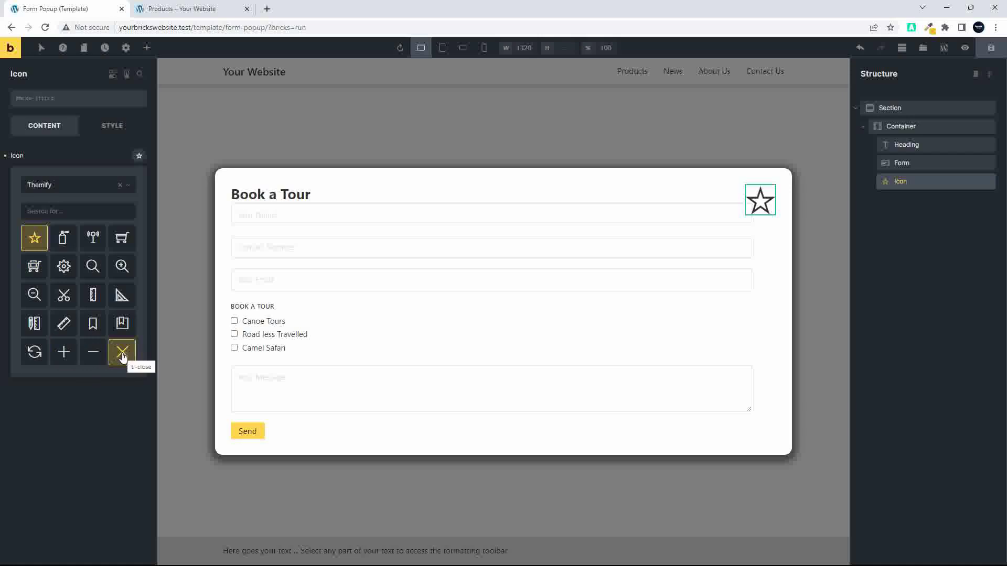
click(122, 356)
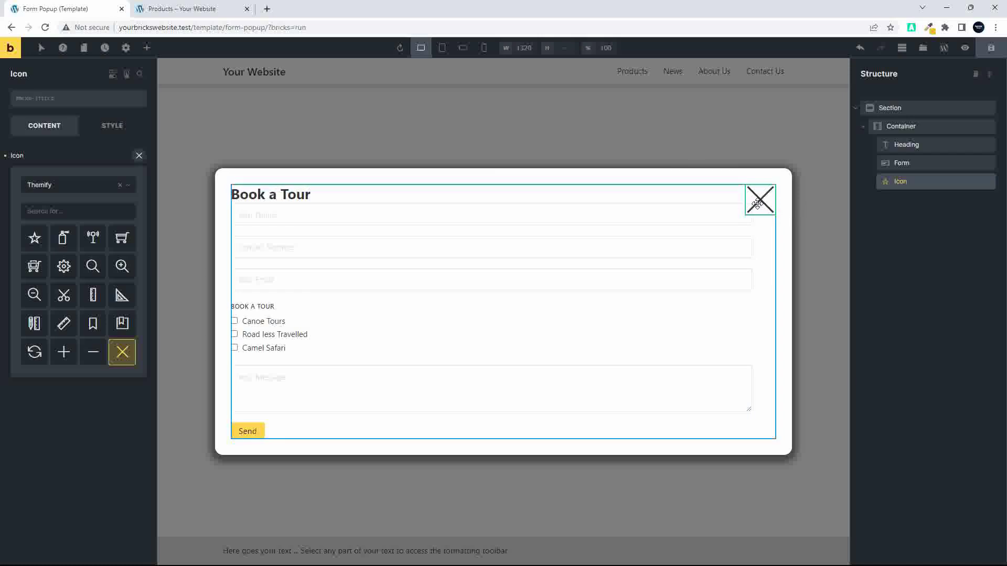
click(60, 159)
click(137, 200)
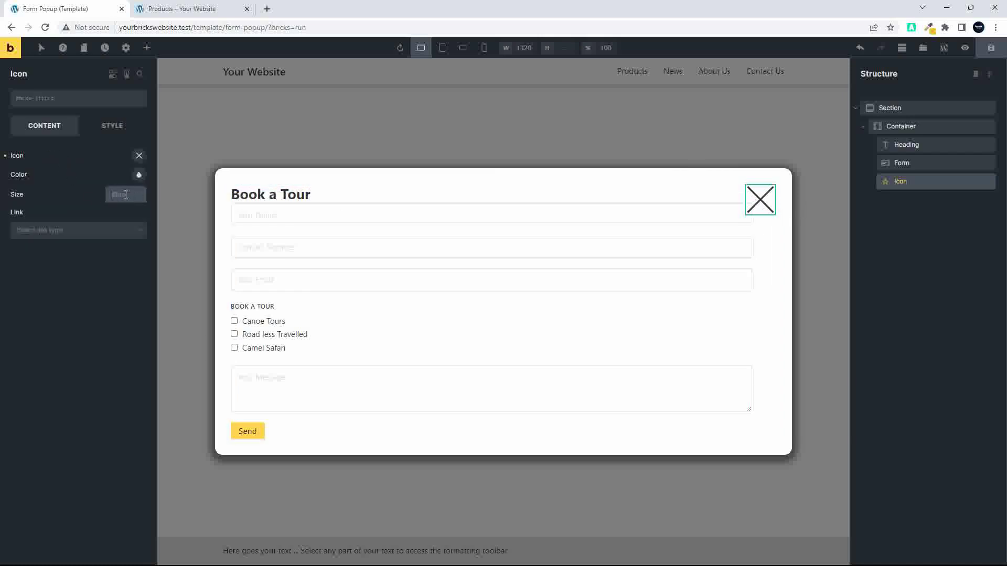
text(40)
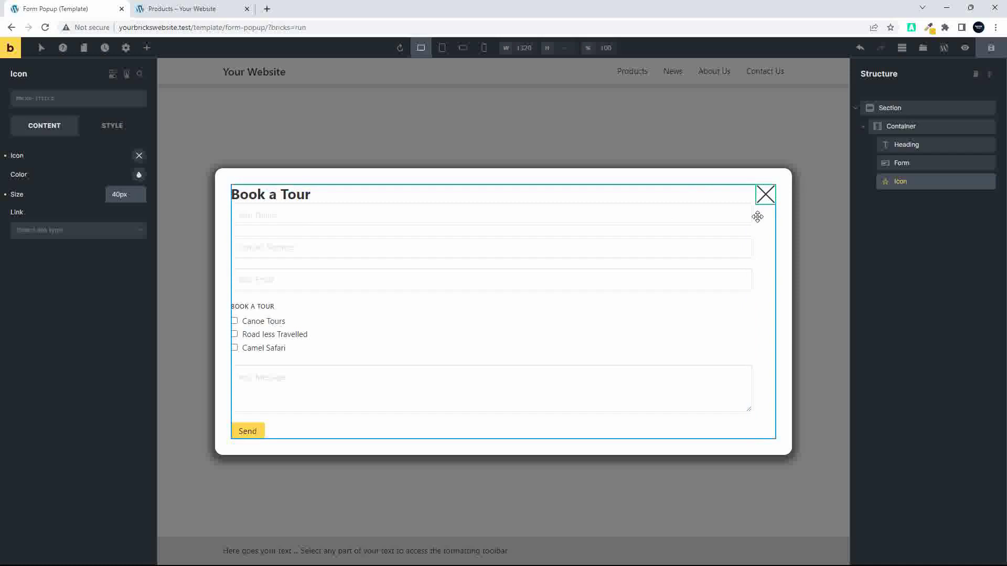
- Give the "Book a Tour" heading a linked padding of 15 on all four sides
click(299, 195)
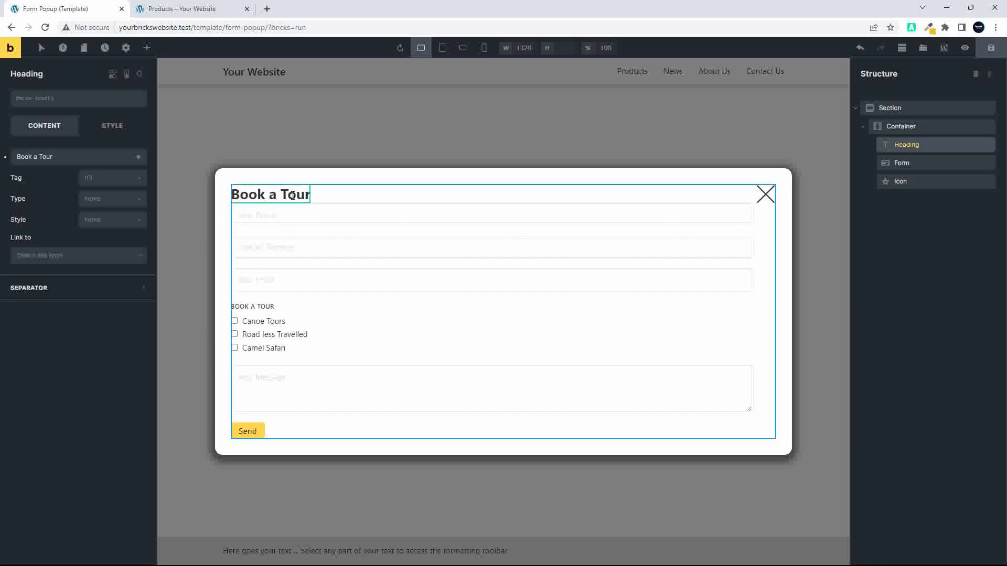
click(112, 127)
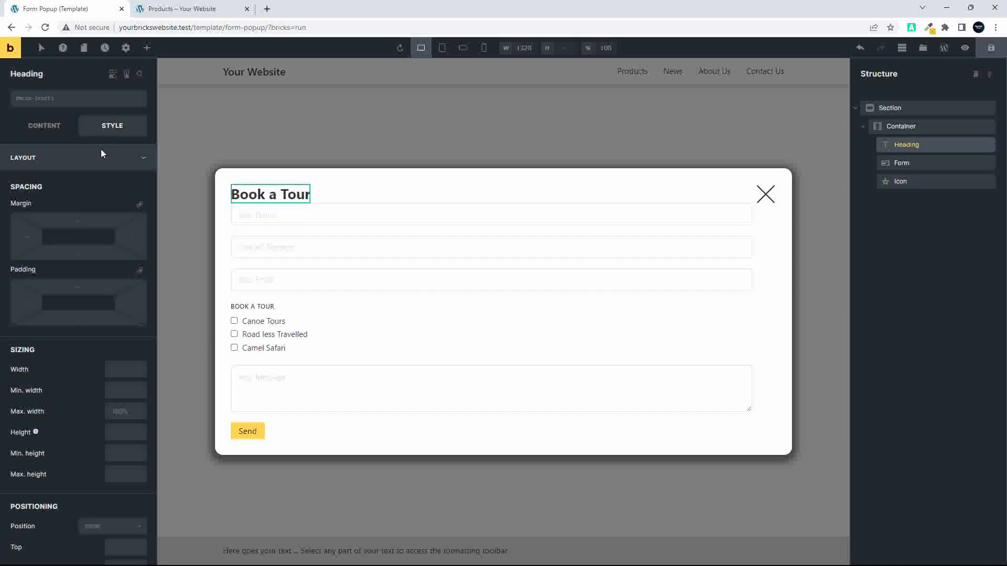
click(79, 285)
text(15)
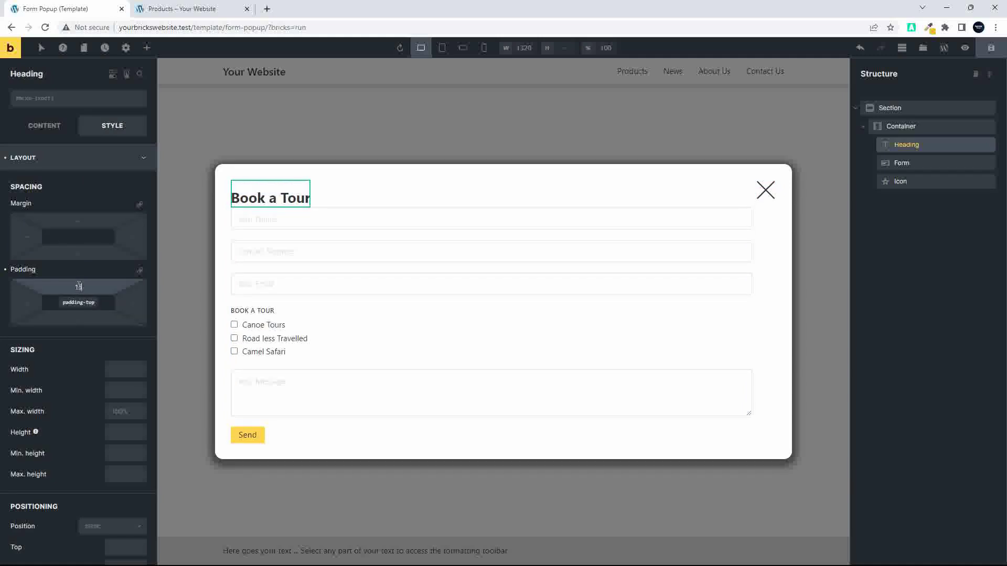
click(140, 272)
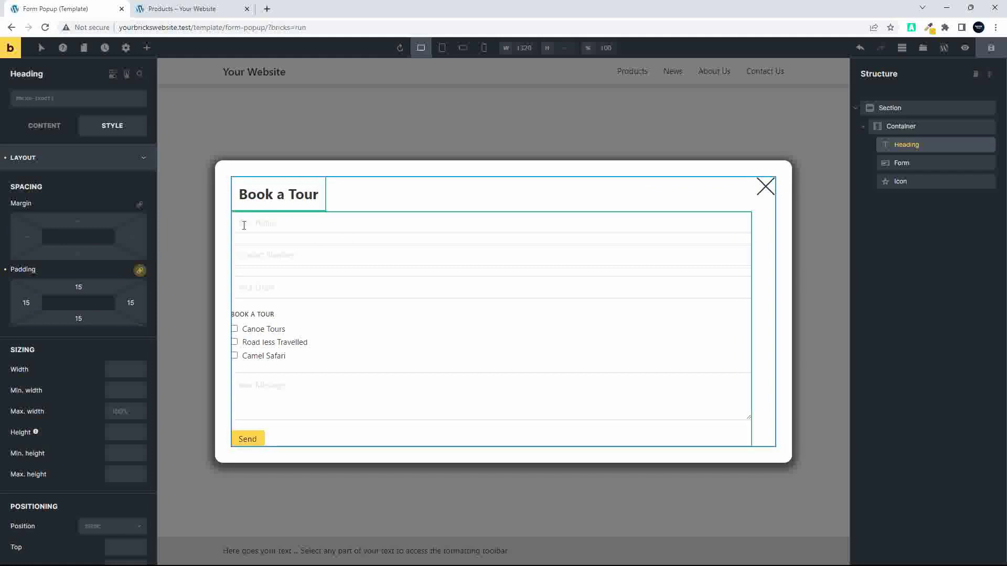
- Add an interaction to the close icon with trigger Hover, action Hide element, target Popup and the Form Popup template
click(768, 190)
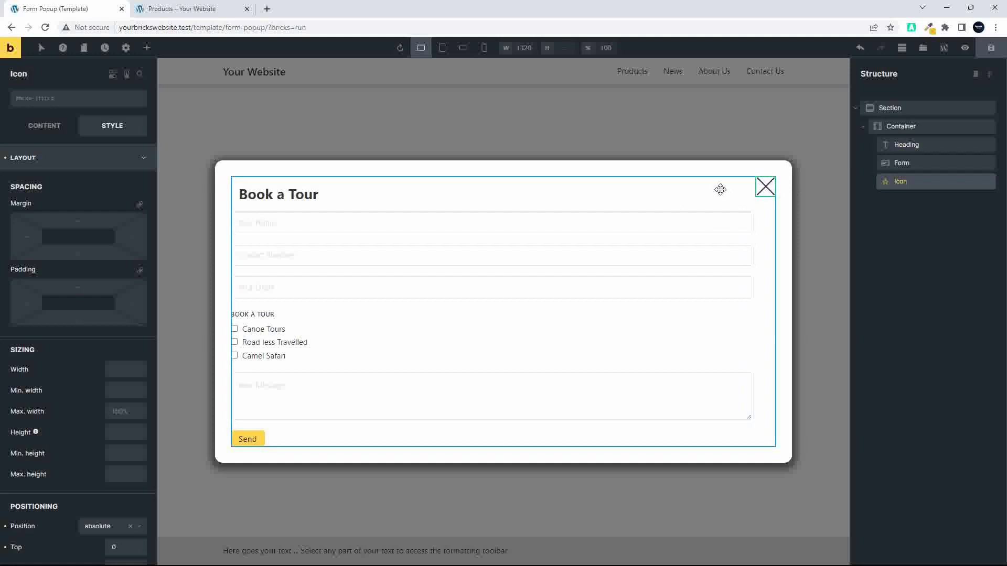
click(127, 75)
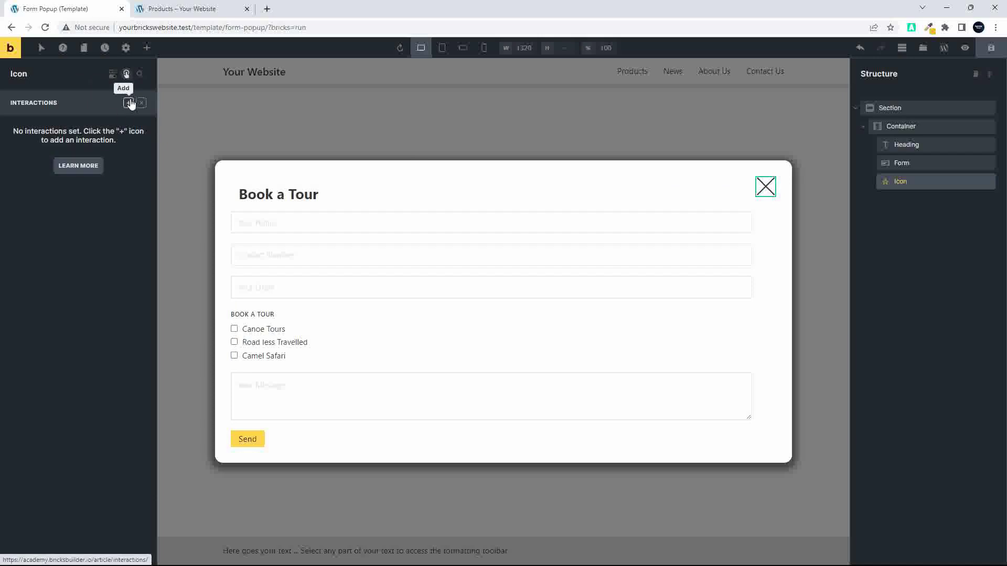
click(129, 103)
click(79, 180)
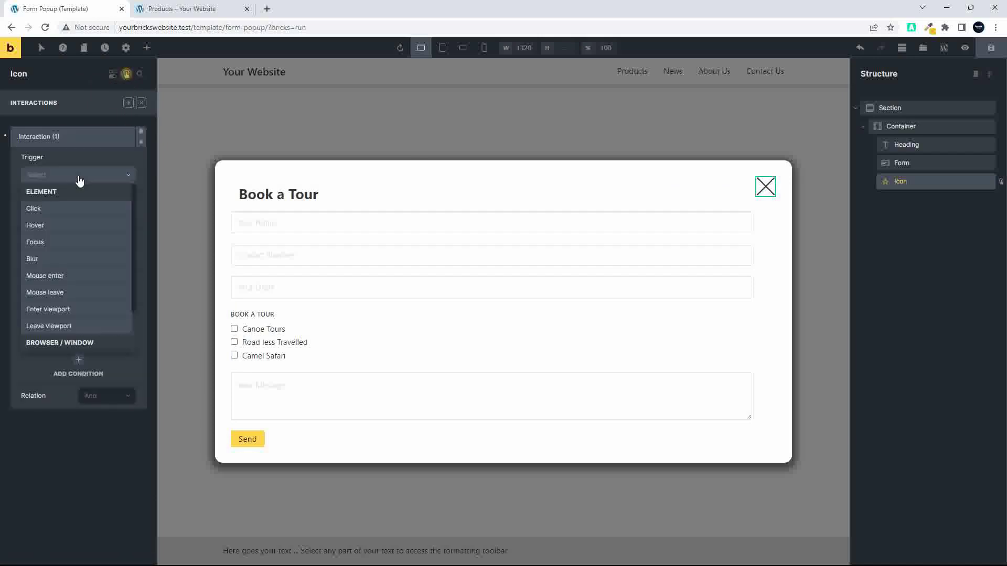
click(33, 225)
click(69, 217)
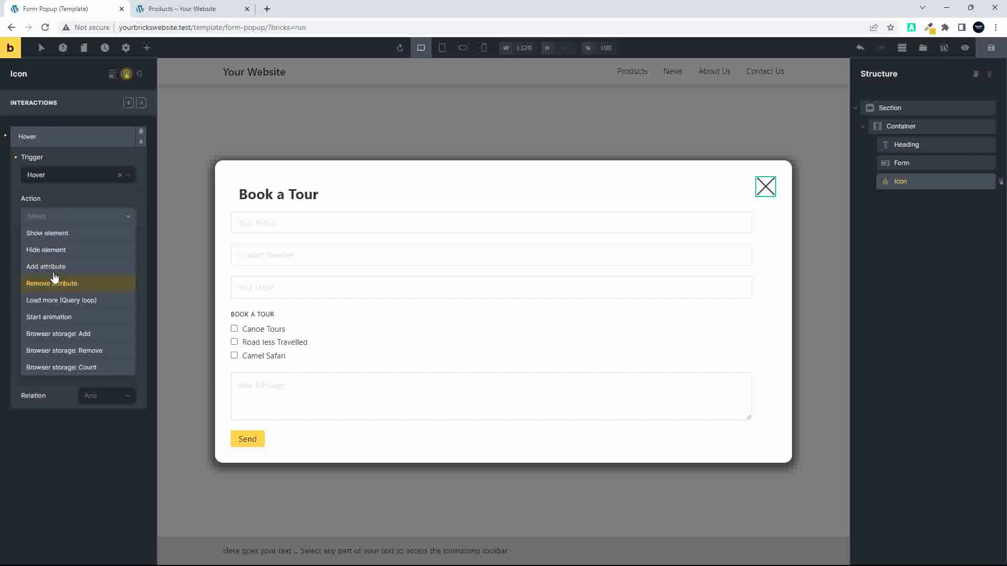
click(52, 252)
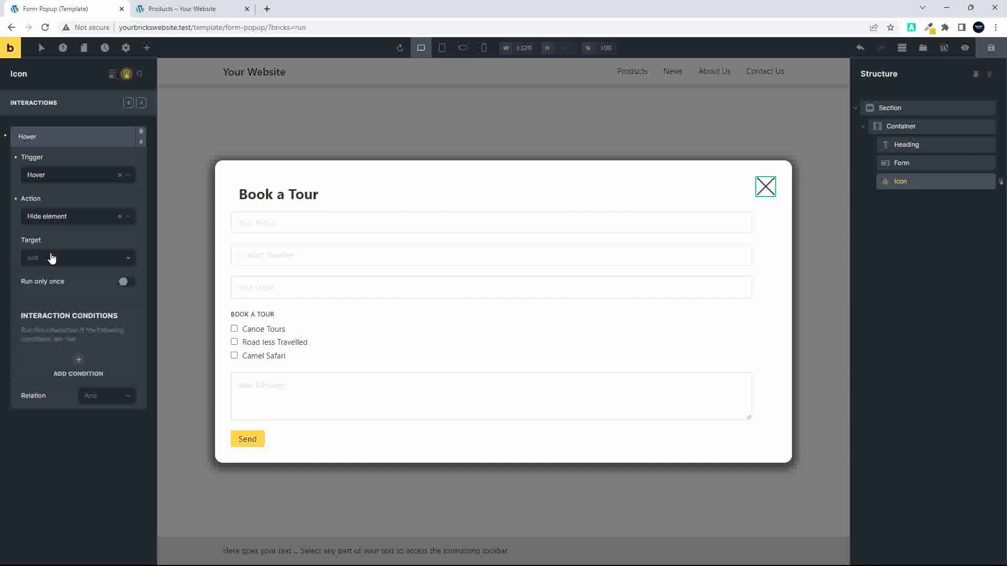
click(54, 261)
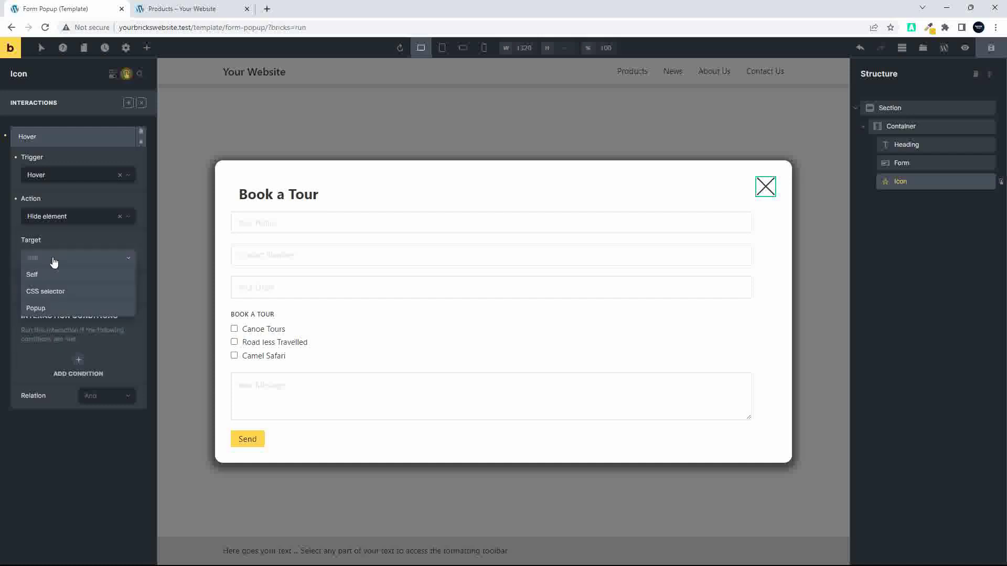
click(41, 310)
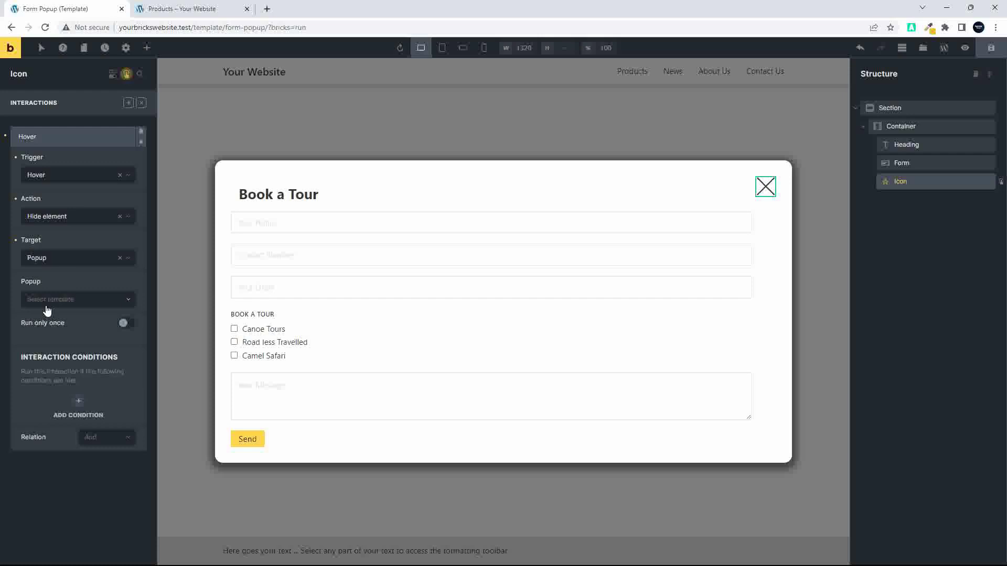
click(47, 307)
click(42, 350)
- Add a second interaction to the close icon with trigger Hover, action Start animation and the pulse animation
click(129, 102)
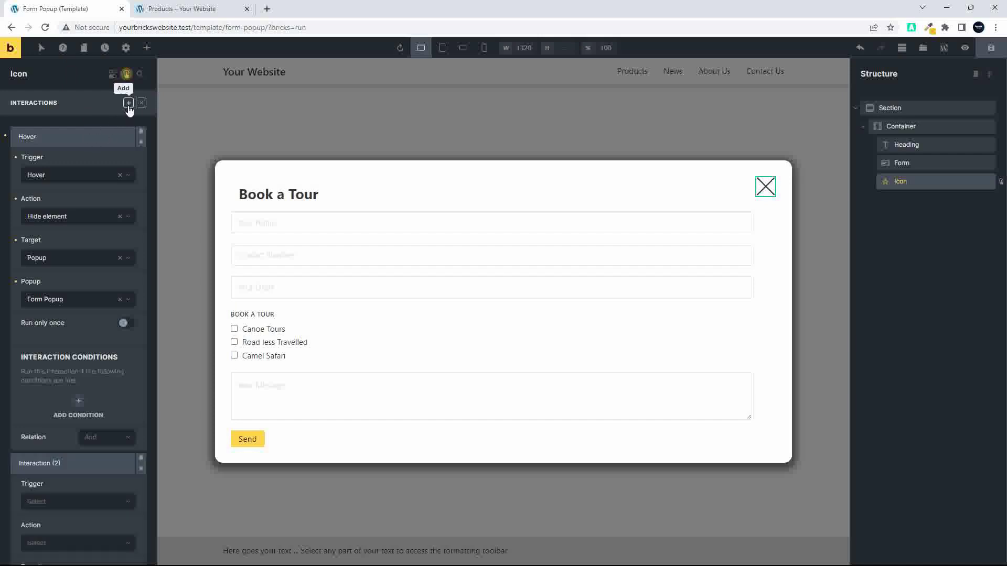
scroll(78, 343, down, 4)
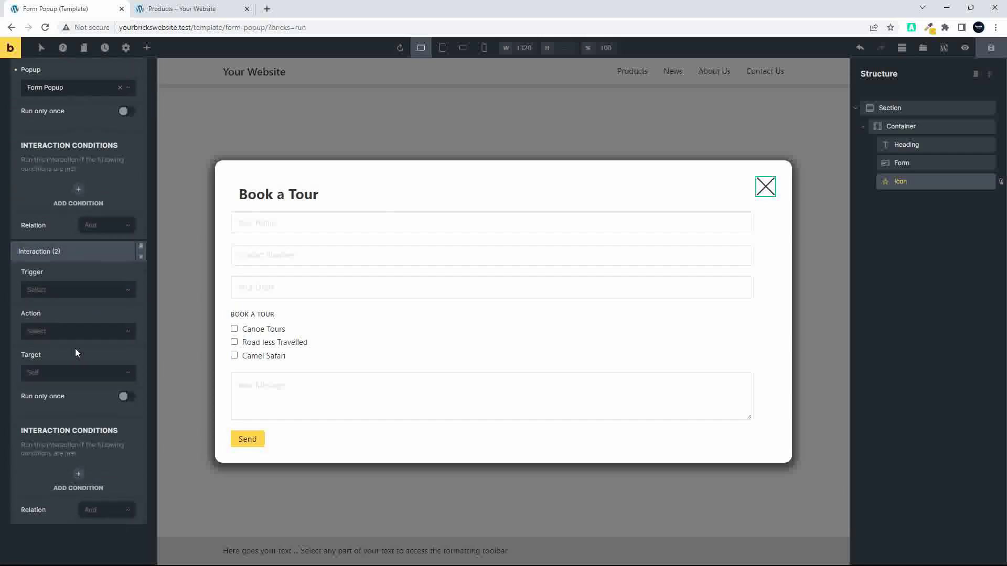
click(88, 287)
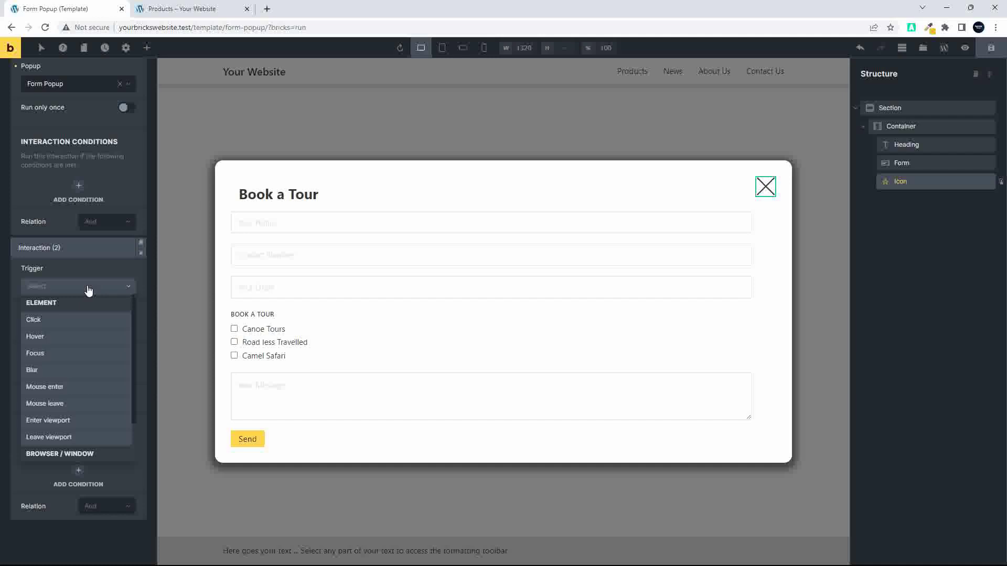
click(49, 337)
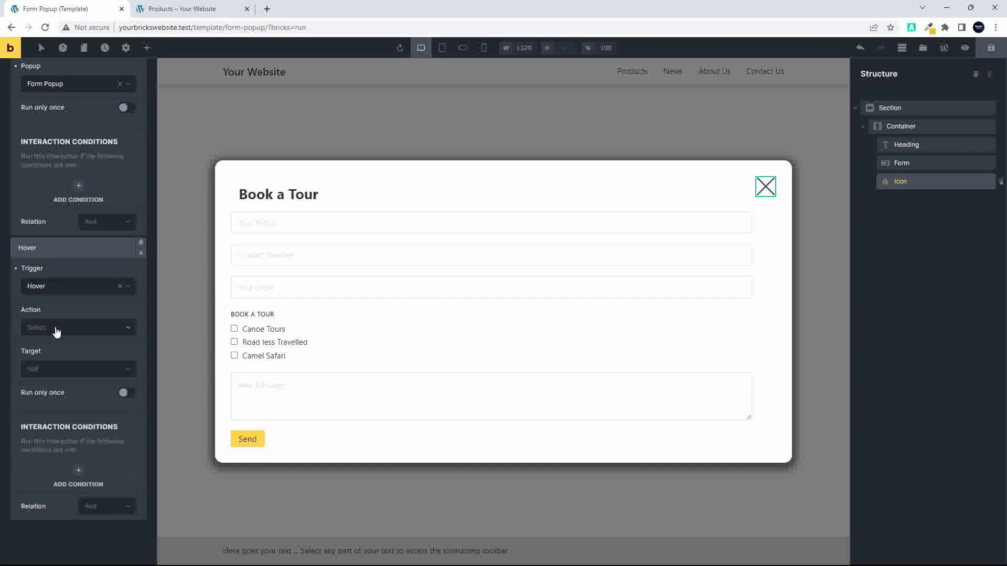
click(56, 329)
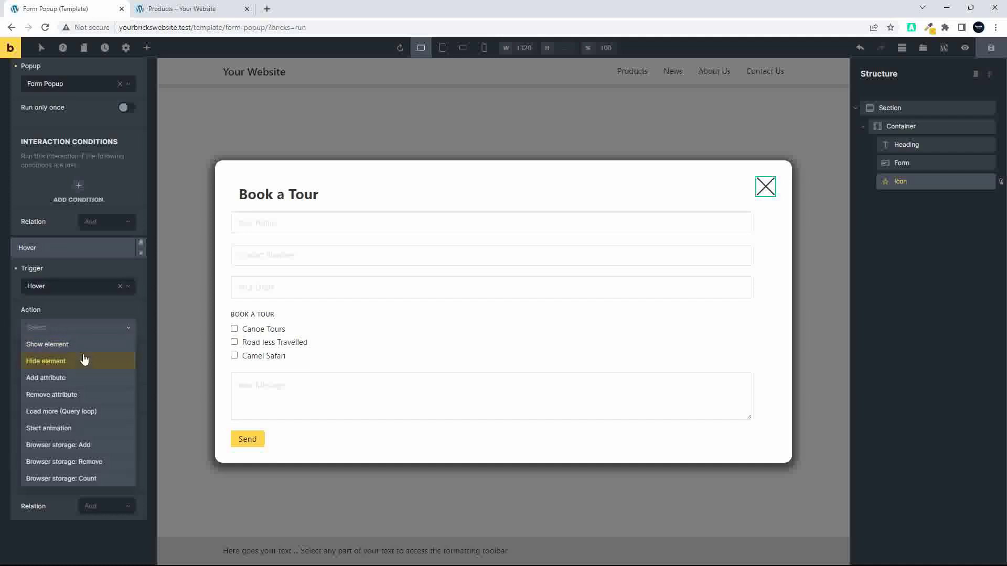
click(56, 429)
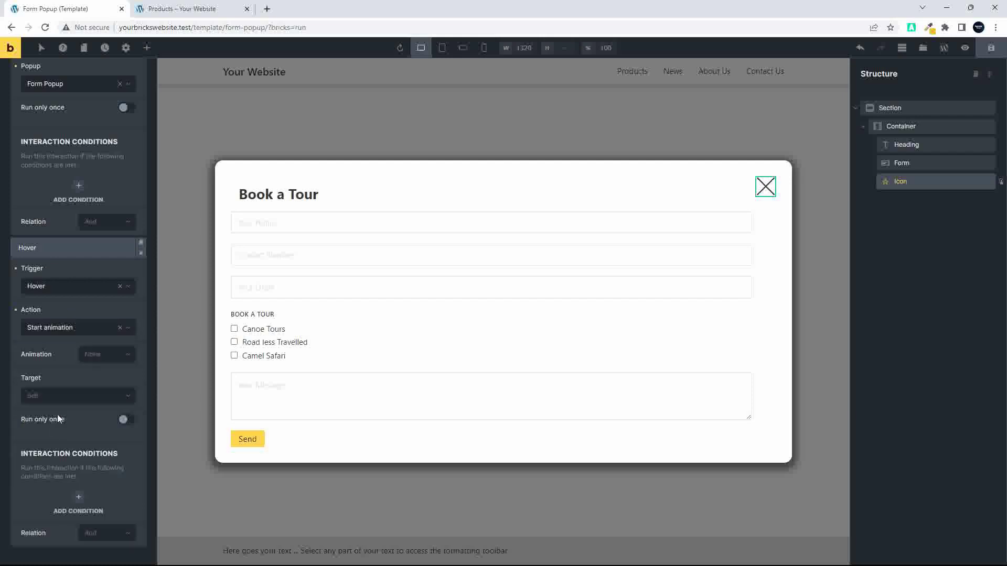
click(102, 356)
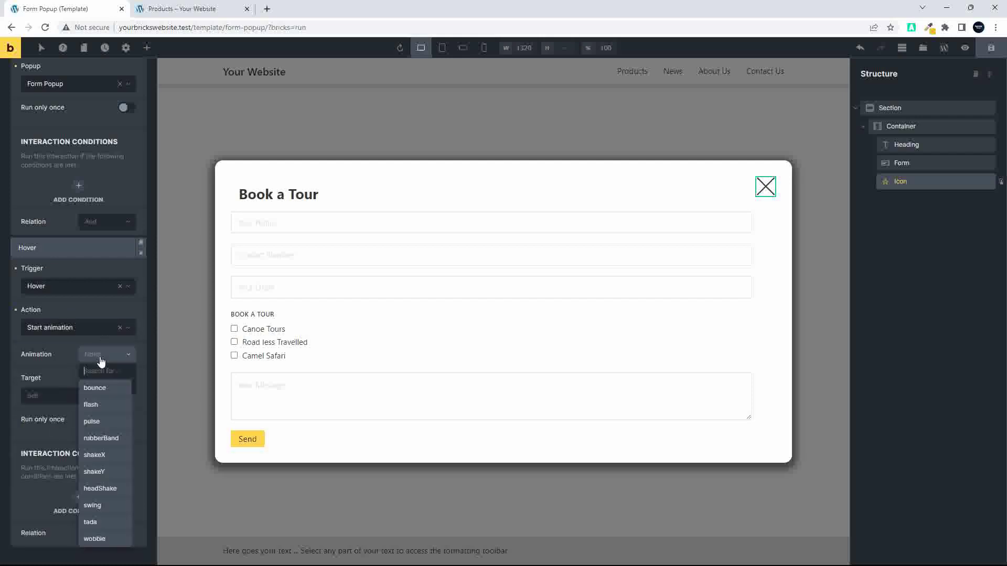
click(92, 422)
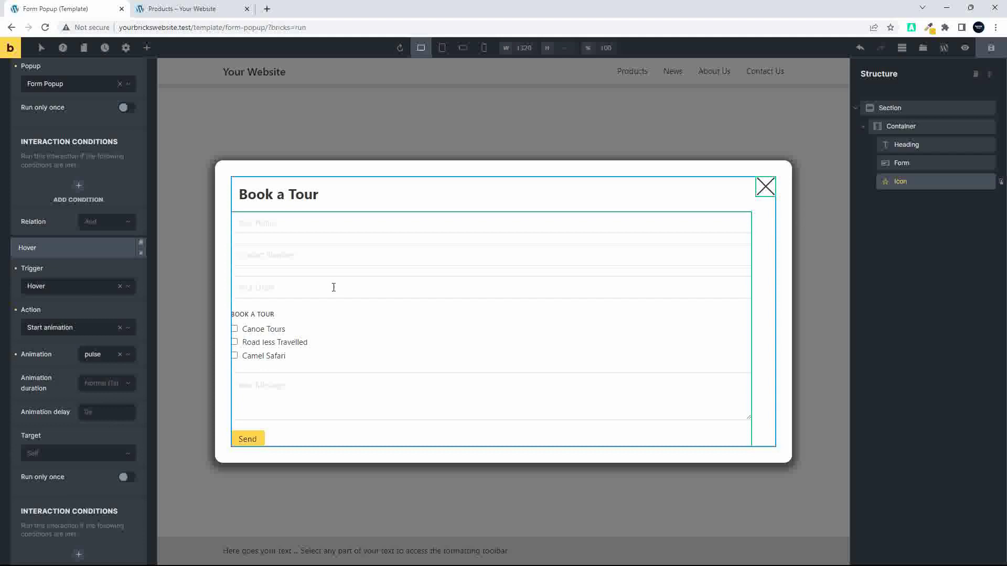
- Change the trigger of the close icon's Hide element interaction to Click
scroll(94, 307, up, 4)
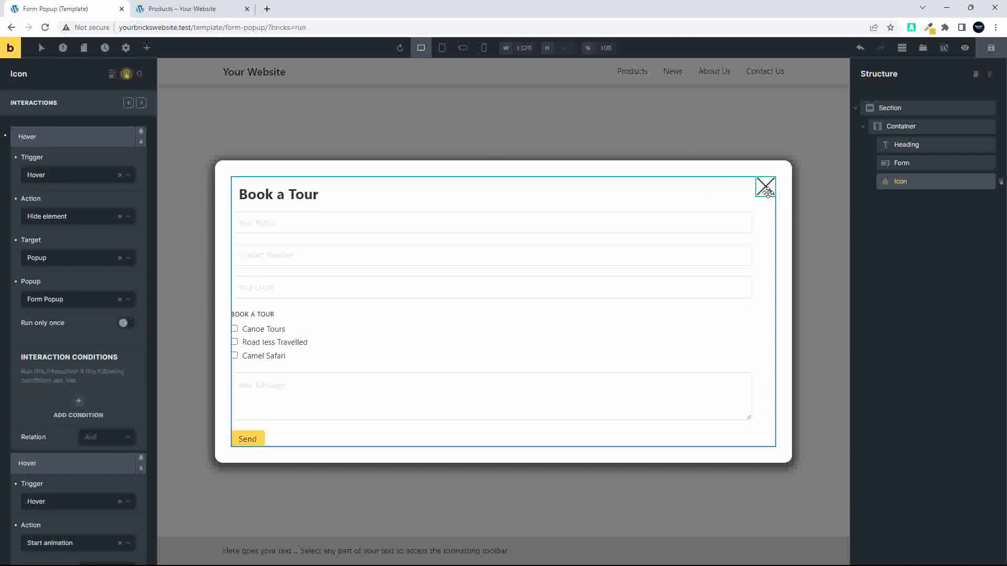
click(53, 177)
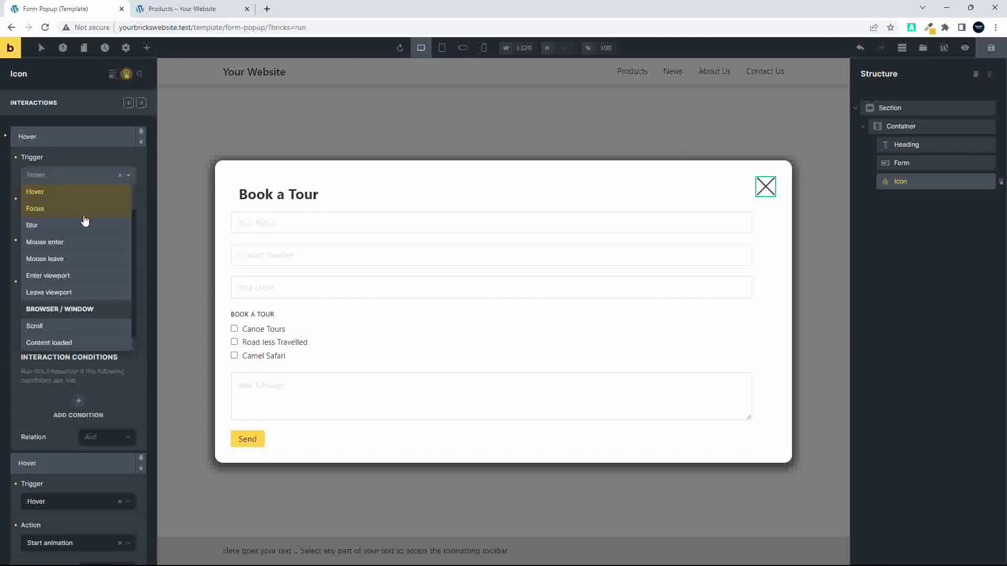
scroll(84, 219, up, 2)
click(44, 207)
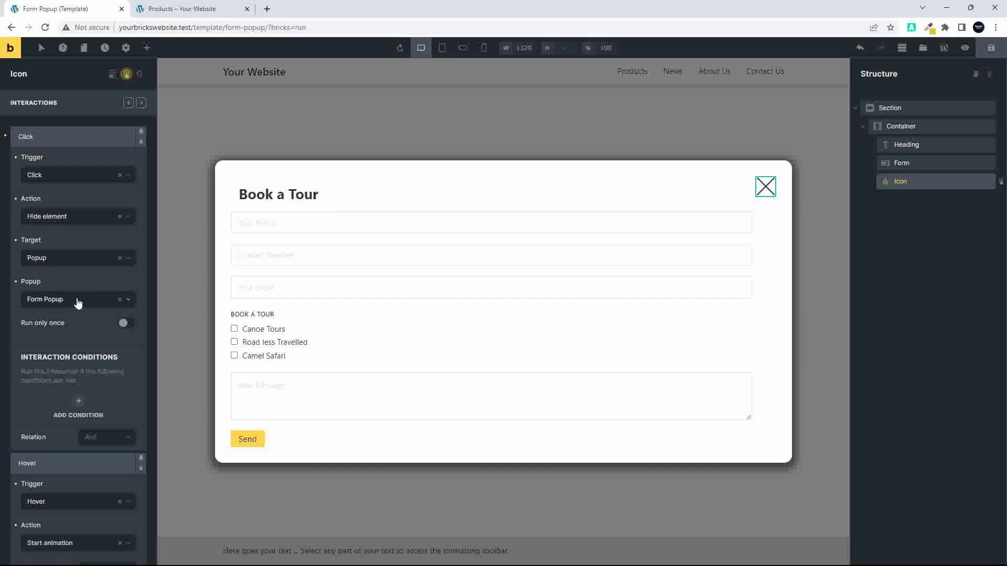
- Review the settings of the close icon's hide and animation interactions
click(62, 180)
click(62, 180)
scroll(88, 273, down, 5)
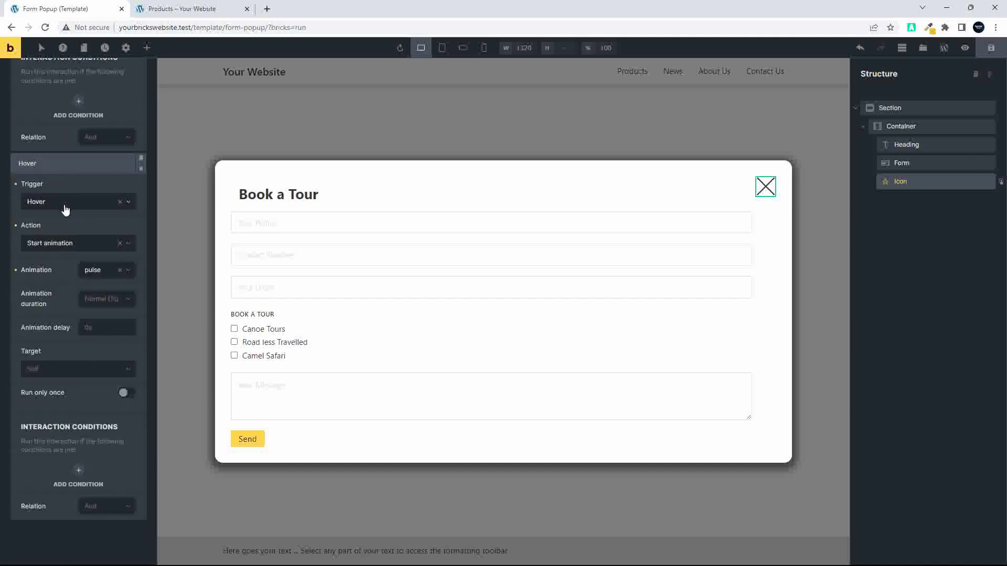
scroll(78, 230, up, 5)
scroll(79, 233, up, 1)
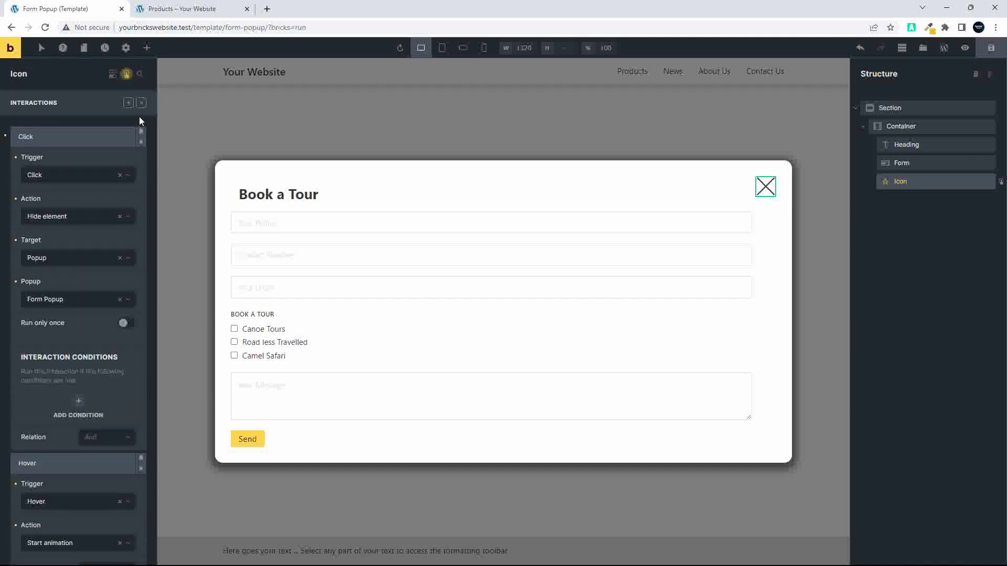
scroll(33, 344, down, 5)
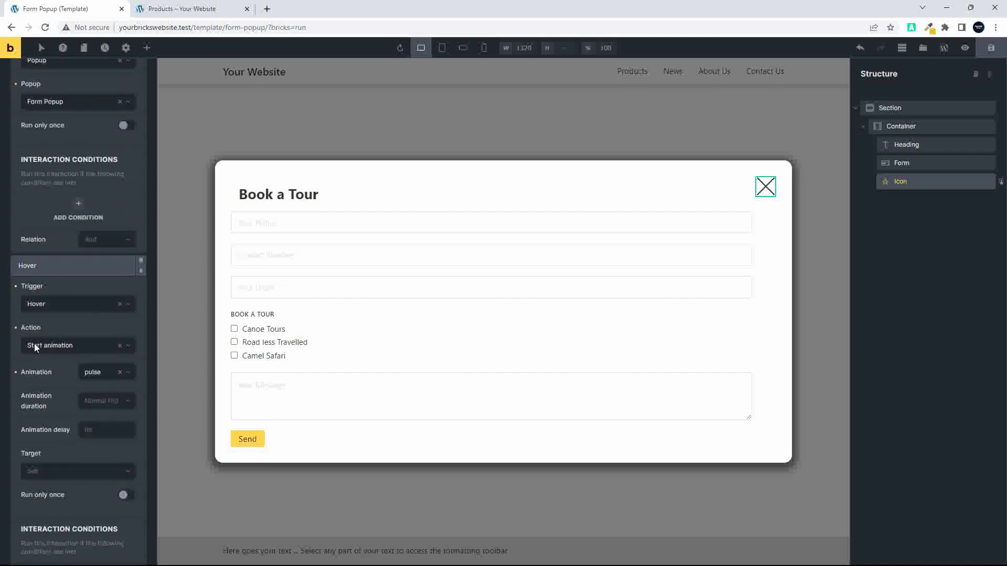
click(766, 186)
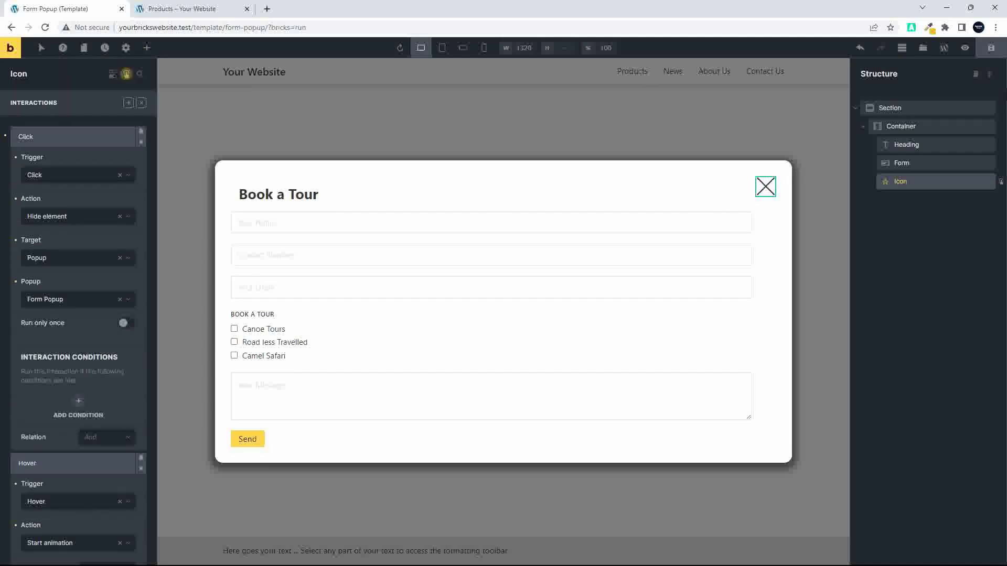
- Save the form popup template and open the Products page for editing
click(995, 51)
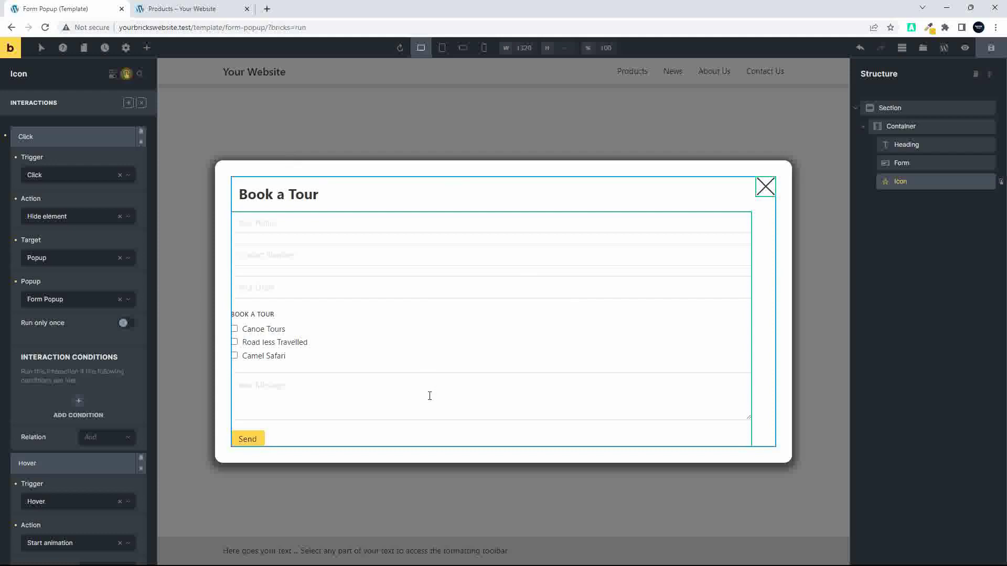
click(84, 49)
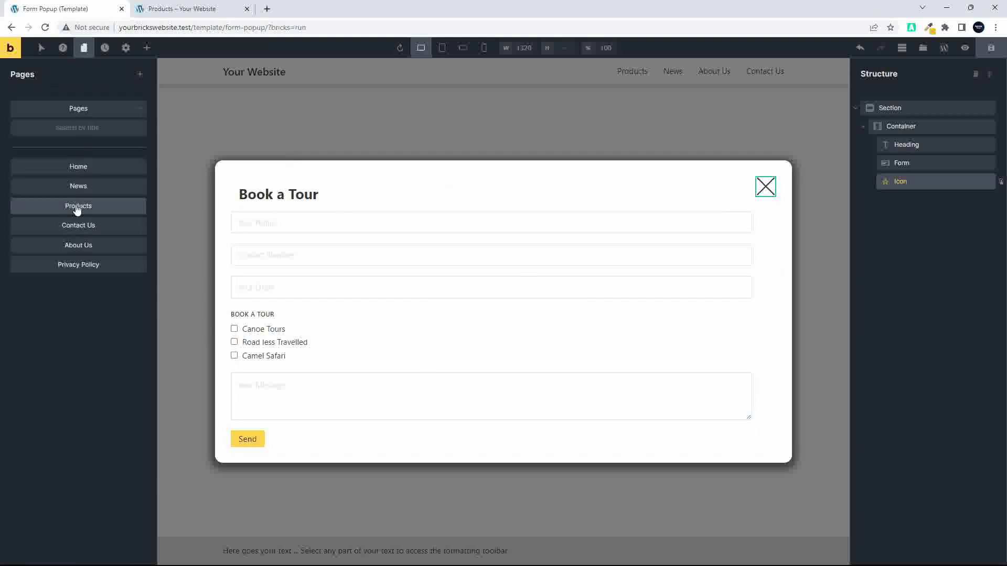
click(77, 207)
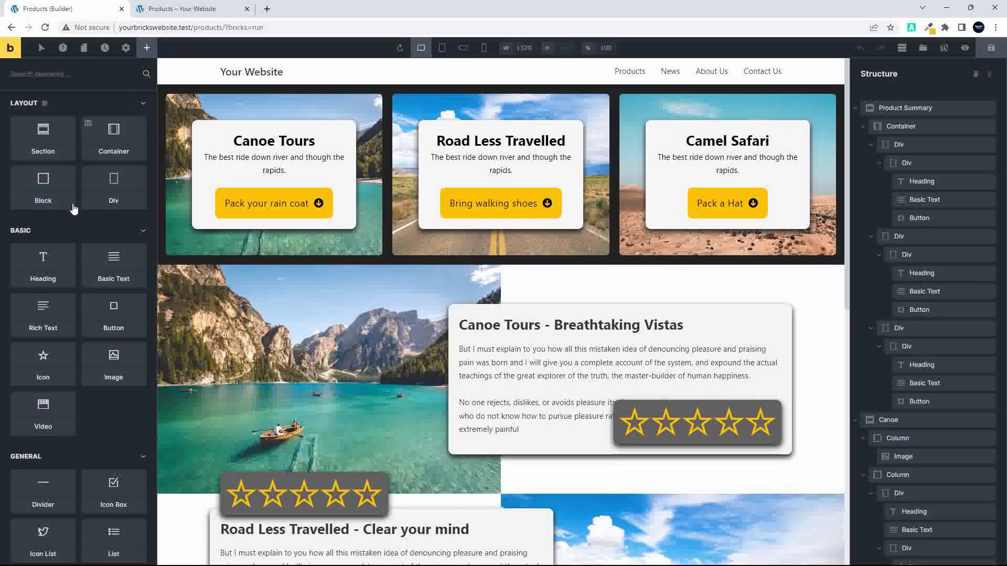
- Add a Button element below the description text in the "Canoe Tours - Breathtaking Vistas" card
click(484, 408)
scroll(491, 411, down, 3)
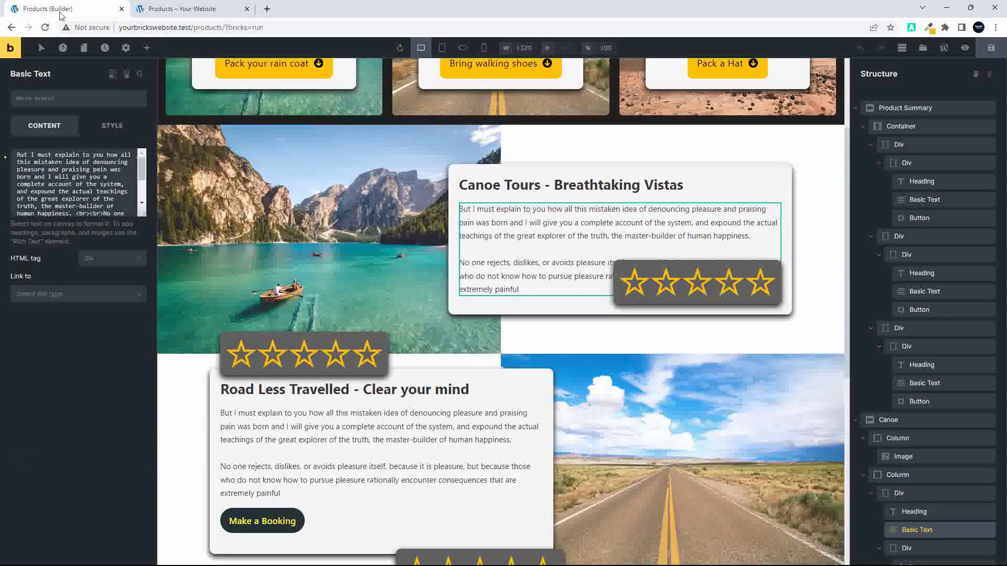
click(147, 48)
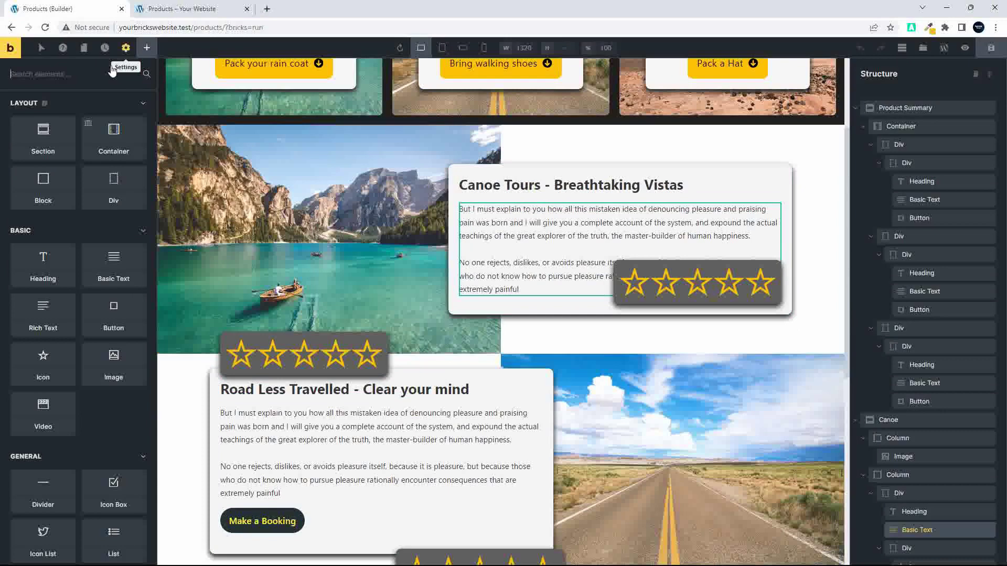
text(but)
drag(44, 122, 491, 311)
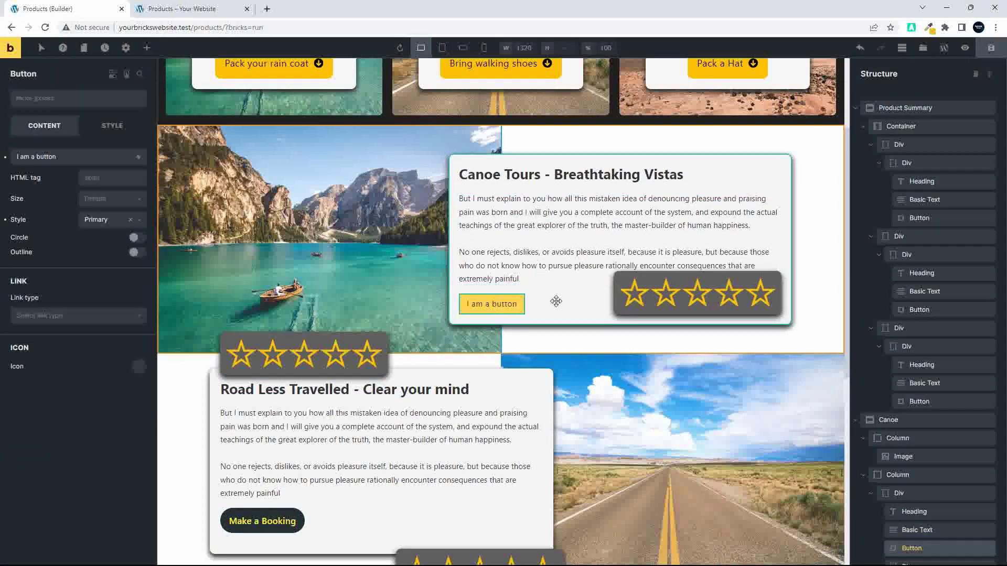
- Set the size of the new Canoe Tours button to Extra large
click(109, 203)
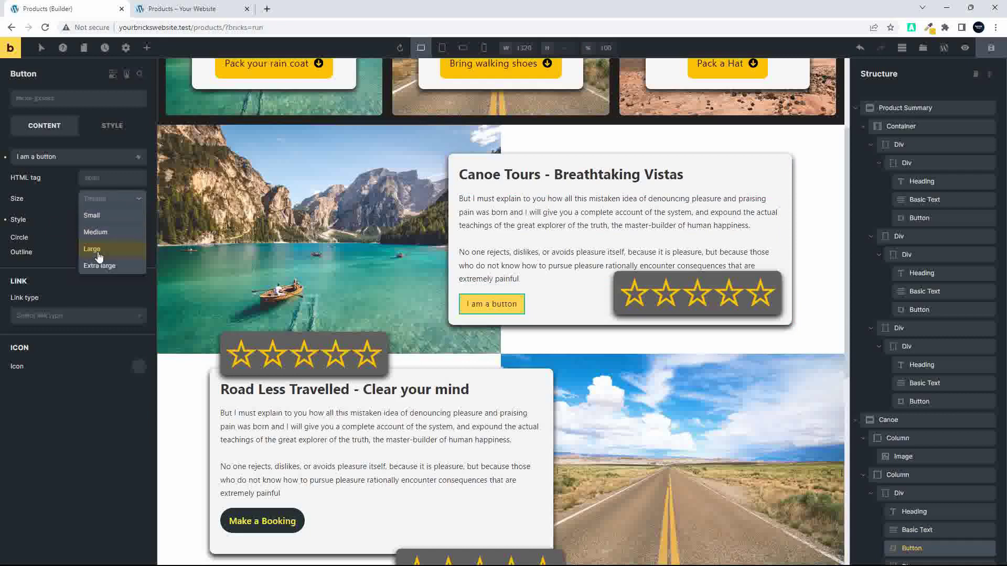
click(99, 251)
click(102, 208)
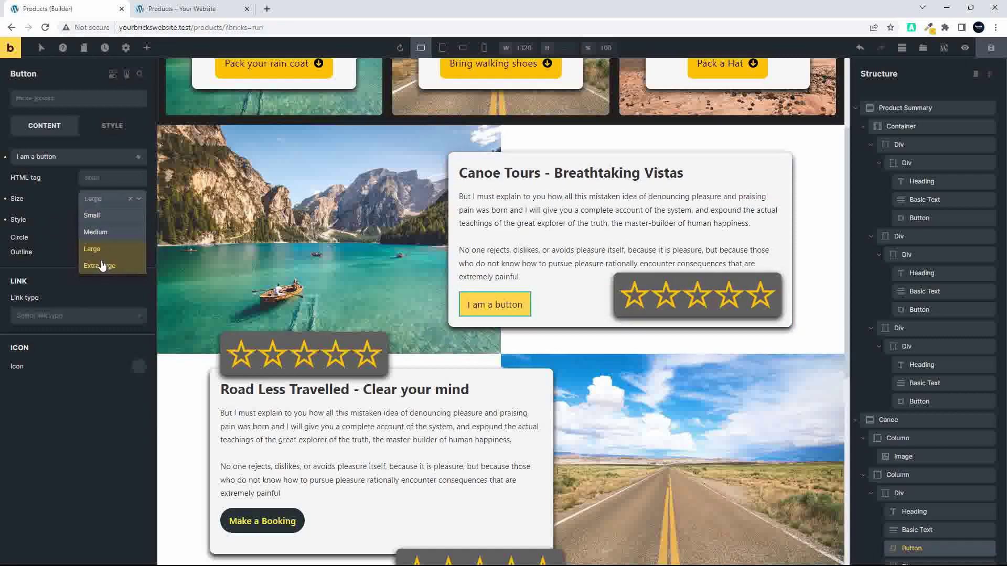
click(101, 262)
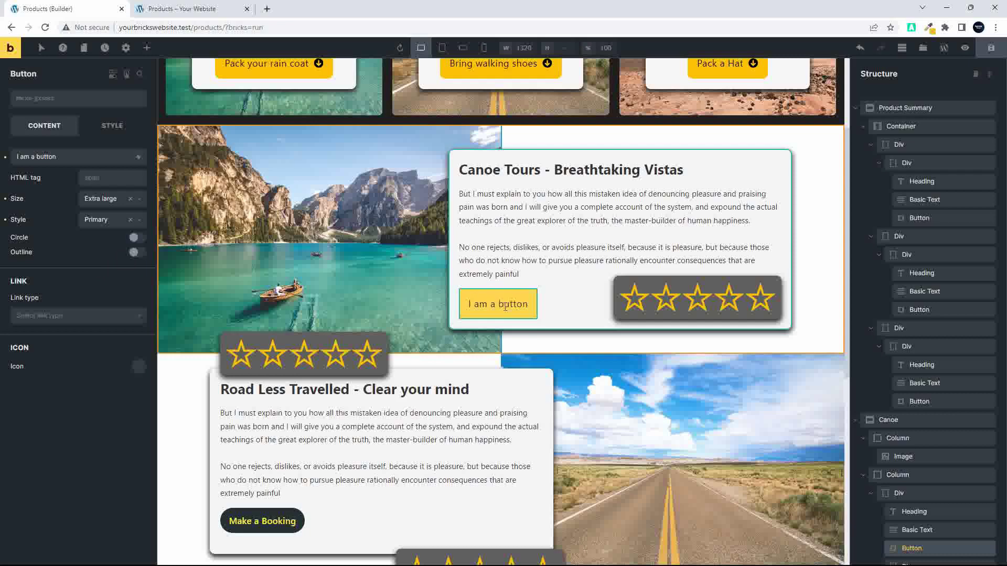
- Add an interaction to the Canoe Tours button with trigger Click, action Show element, target Popup and the Form Popup template
click(127, 75)
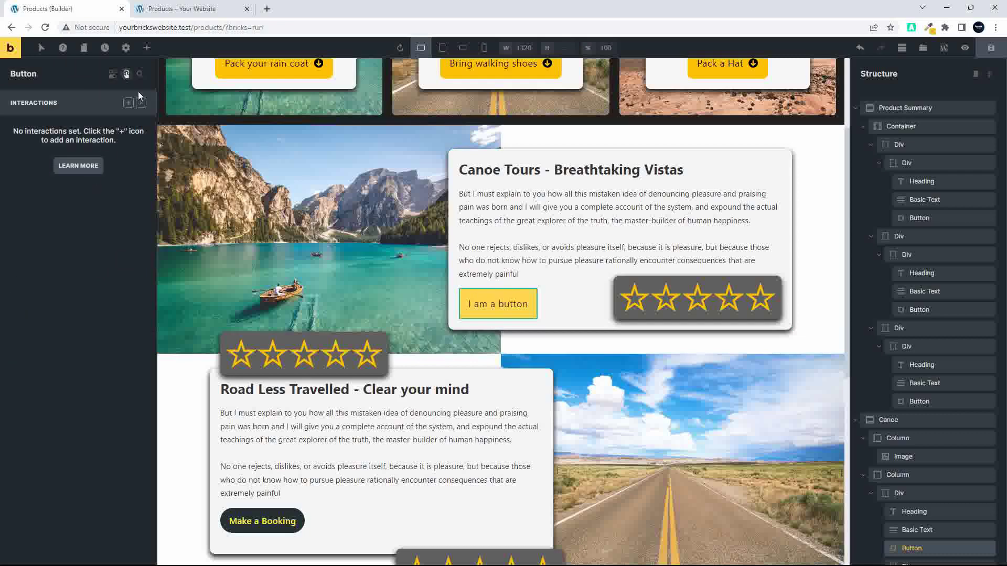
click(129, 104)
click(54, 179)
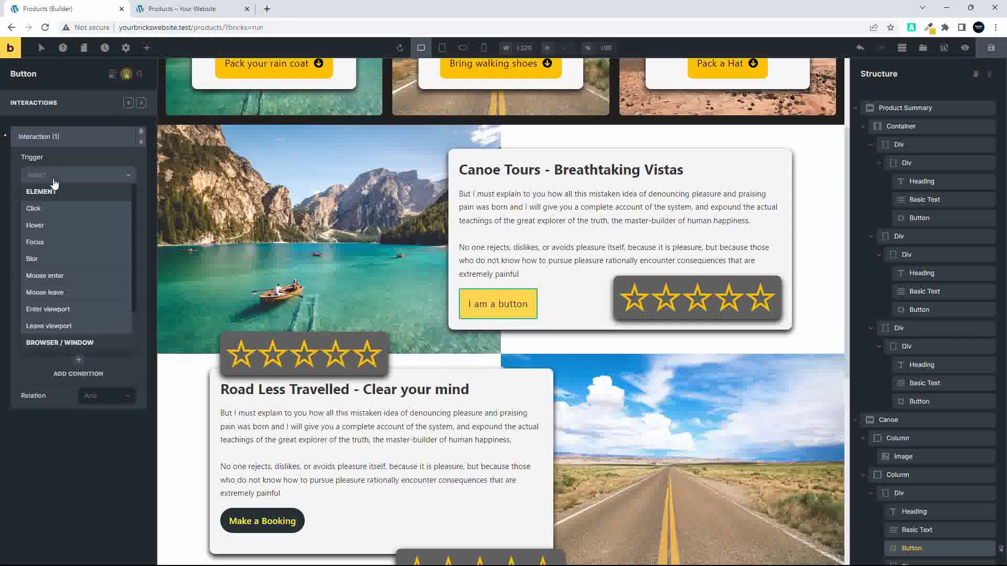
click(34, 212)
click(58, 225)
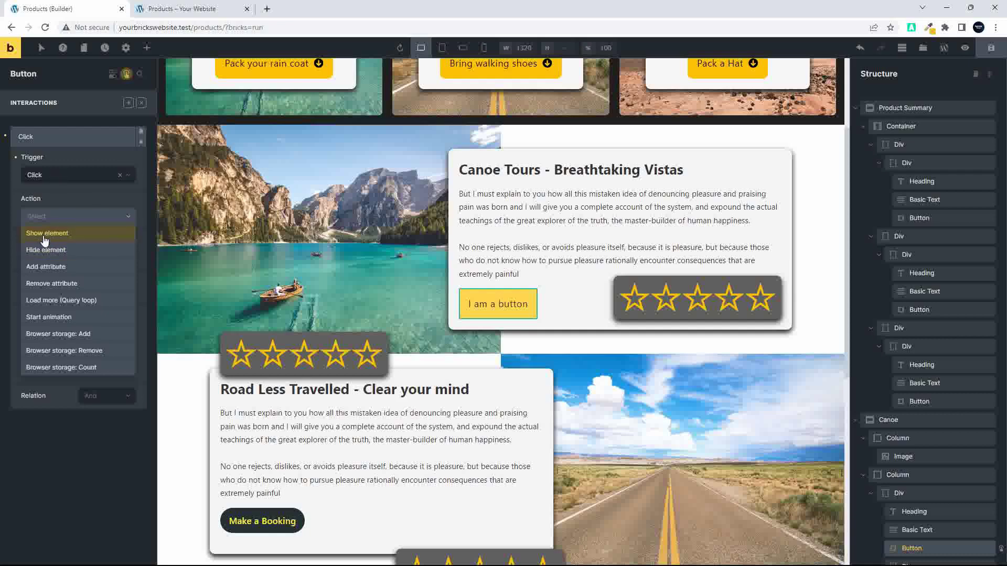
click(46, 234)
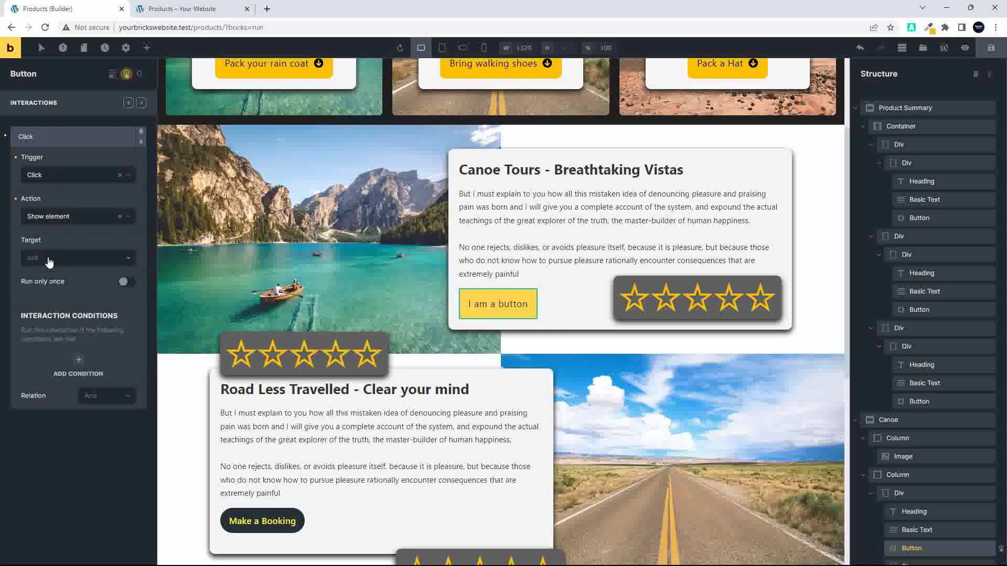
click(46, 258)
click(37, 308)
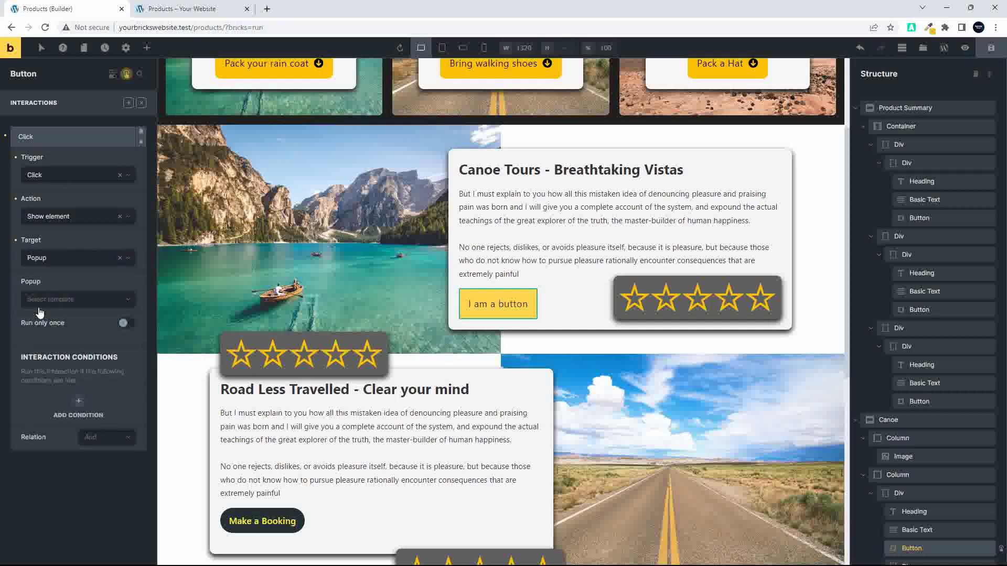
click(47, 301)
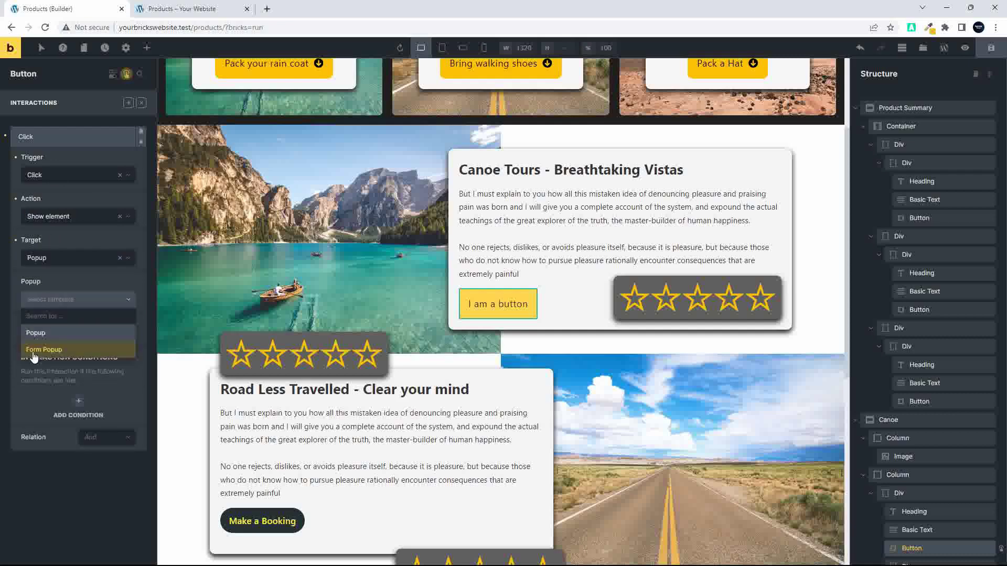
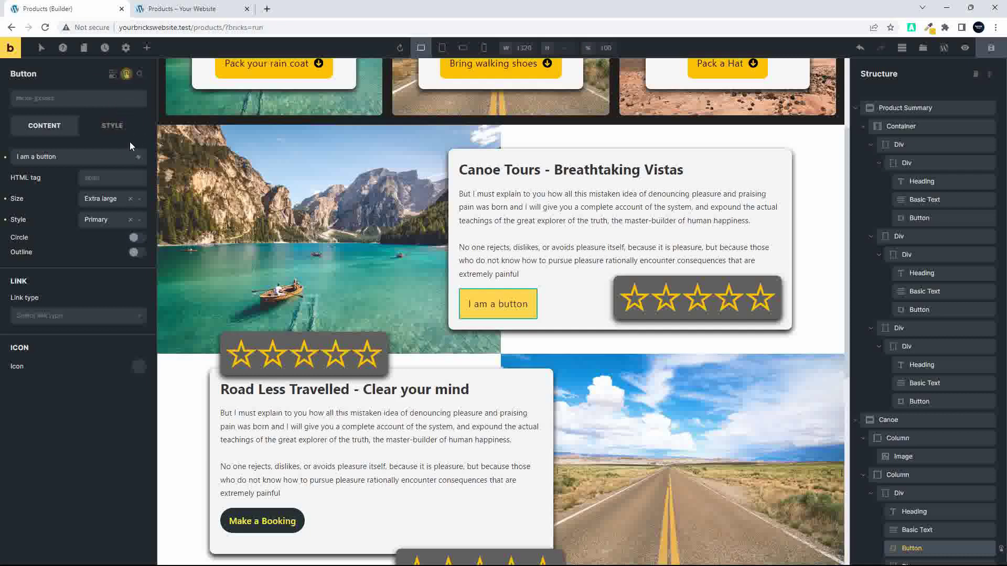
- Set the cursor of the Canoe Tours button to pointer in its layout styles
click(111, 129)
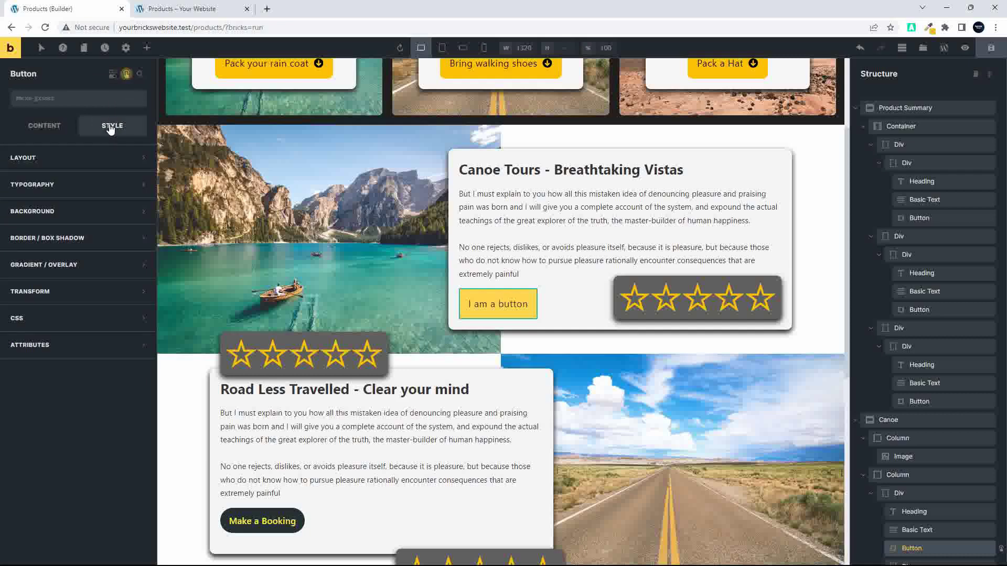
click(84, 158)
scroll(102, 198, down, 8)
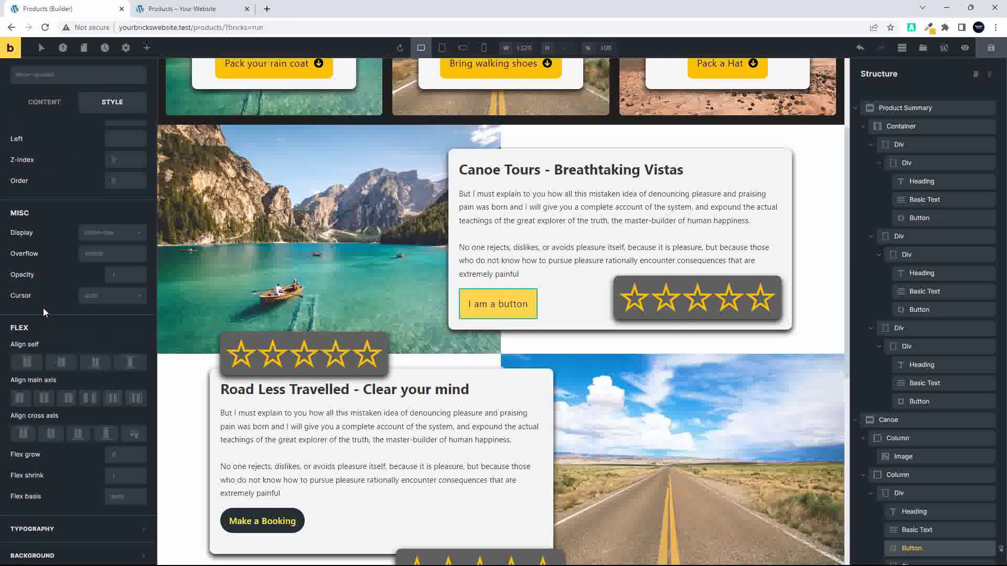
click(108, 297)
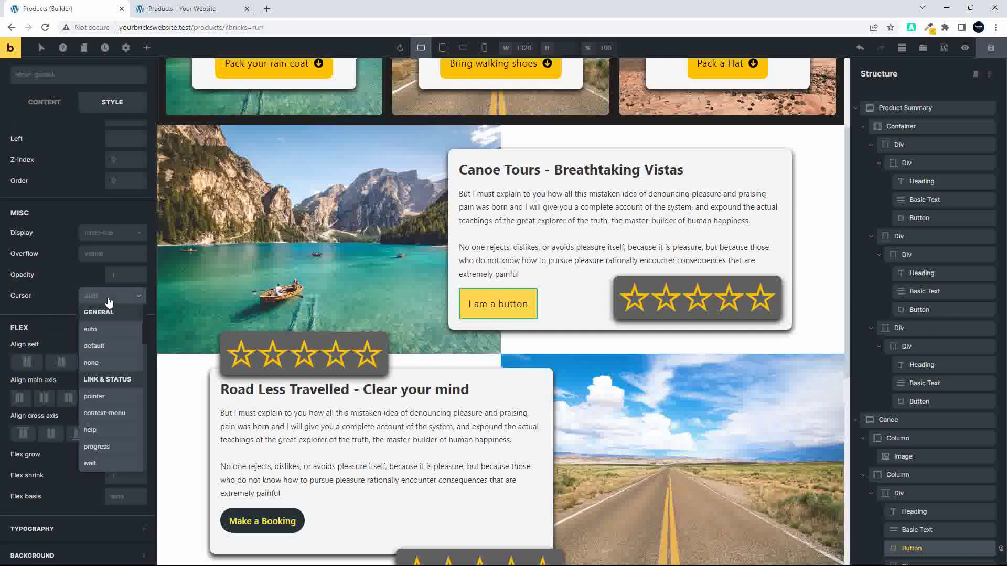
click(94, 396)
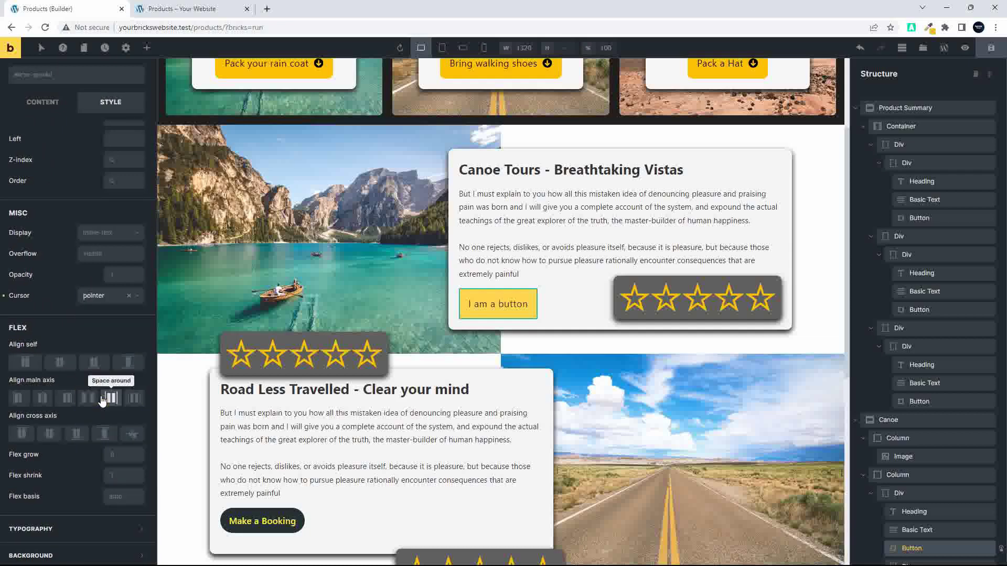
- Set the style of the button in the "Canoe Tours - Breathtaking Vistas" card to Dark
click(560, 298)
click(509, 298)
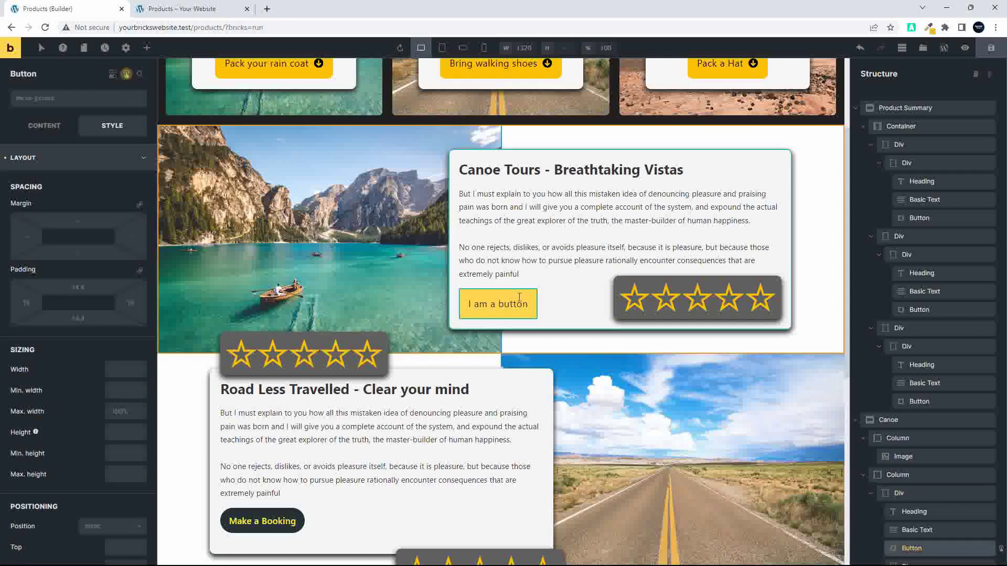
click(592, 302)
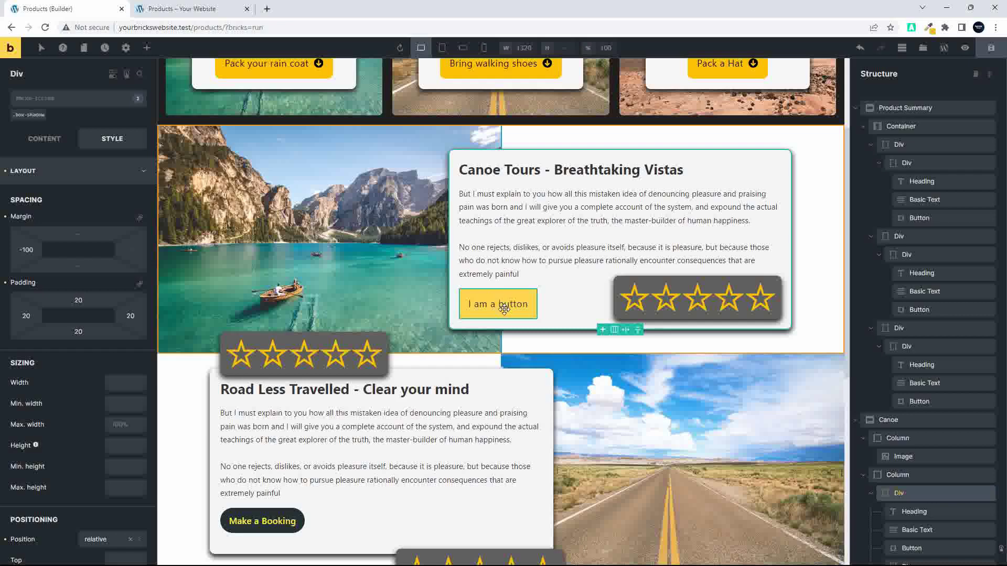
click(40, 147)
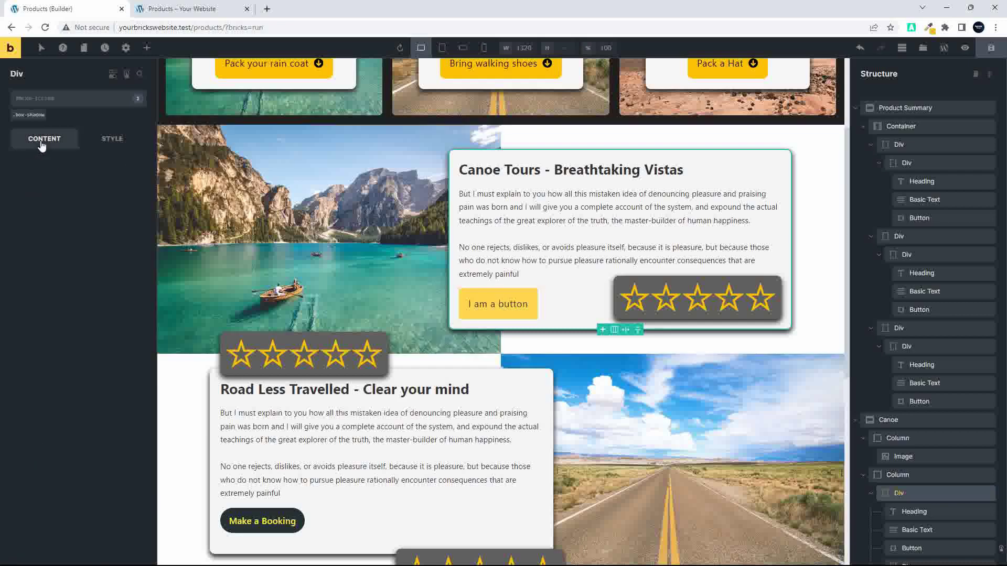
click(517, 304)
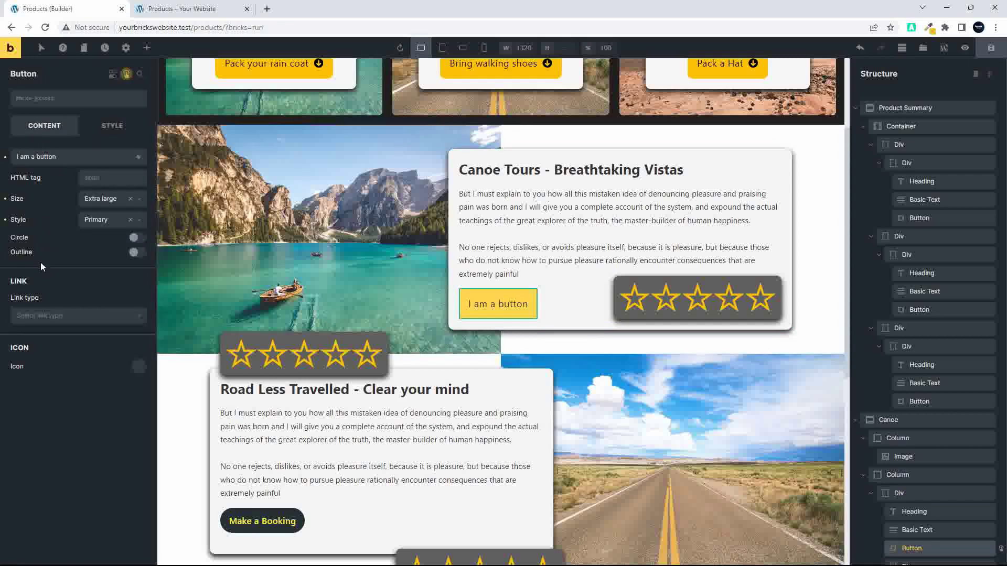
click(108, 221)
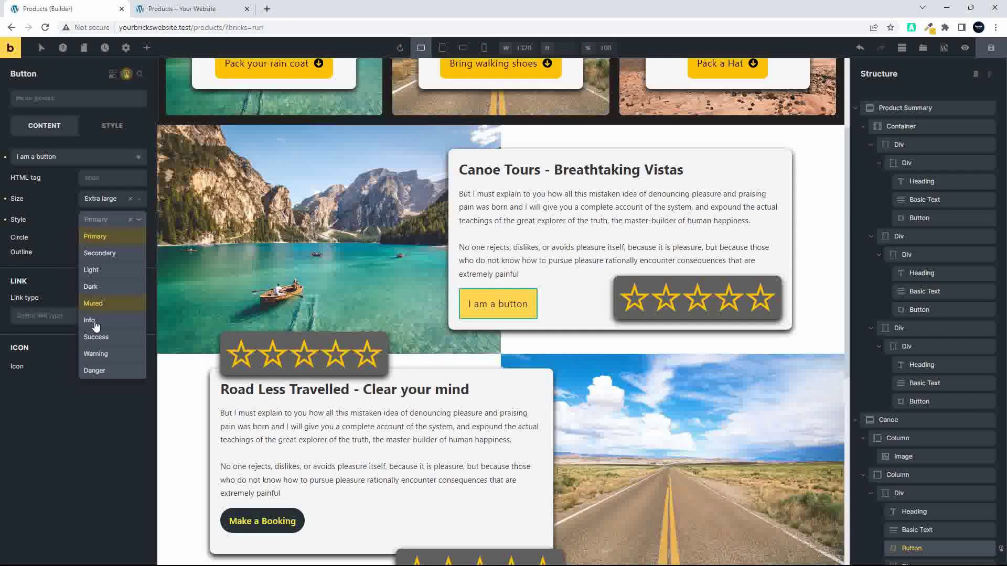
click(92, 288)
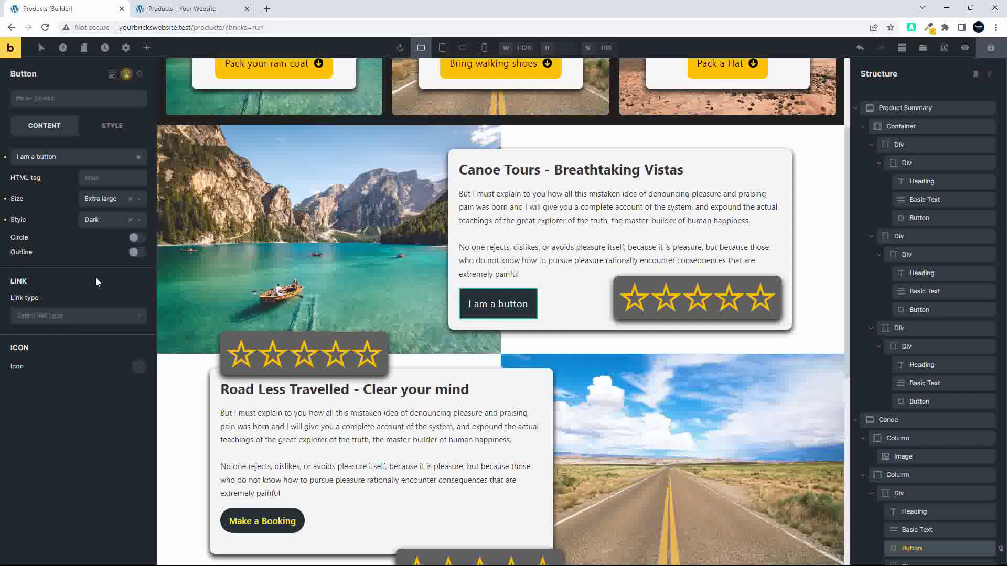
- Set the Canoe Tours button's text color to #ffc107 and turn on its Circle option
click(111, 127)
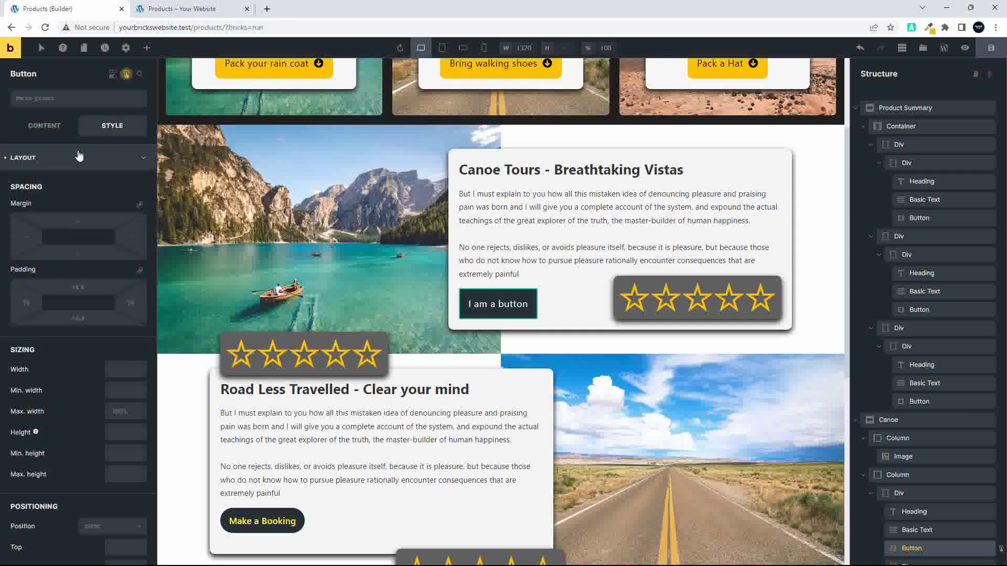
click(59, 157)
click(47, 184)
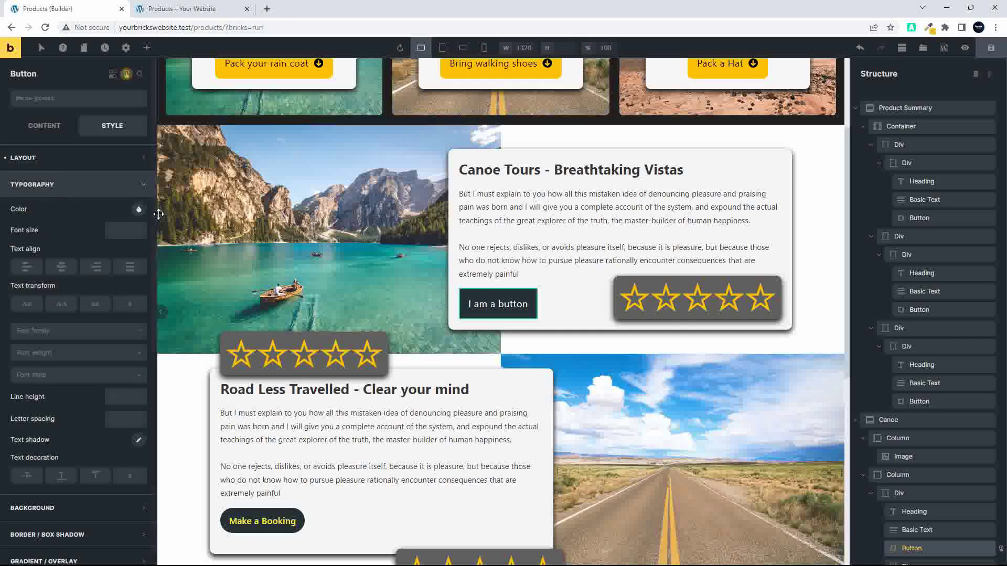
click(138, 209)
click(132, 236)
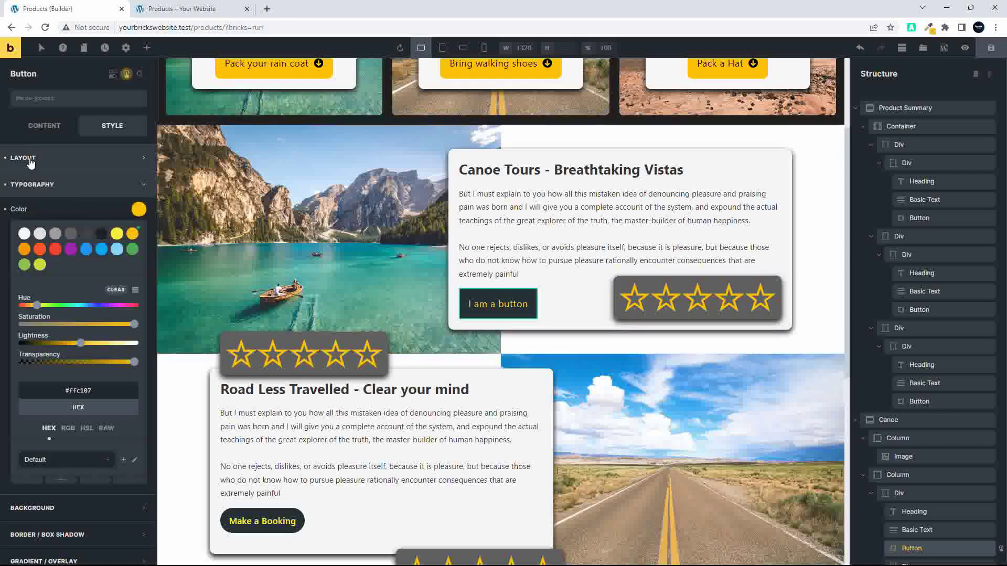
click(37, 136)
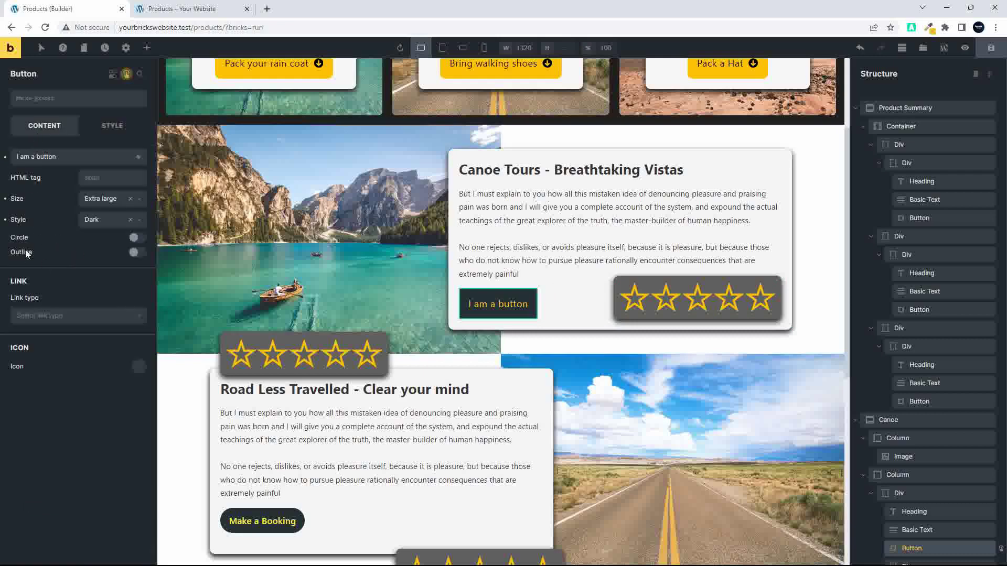
click(135, 238)
- Set the Canoe Tours button's font weight to 600 and save the Products page
click(113, 126)
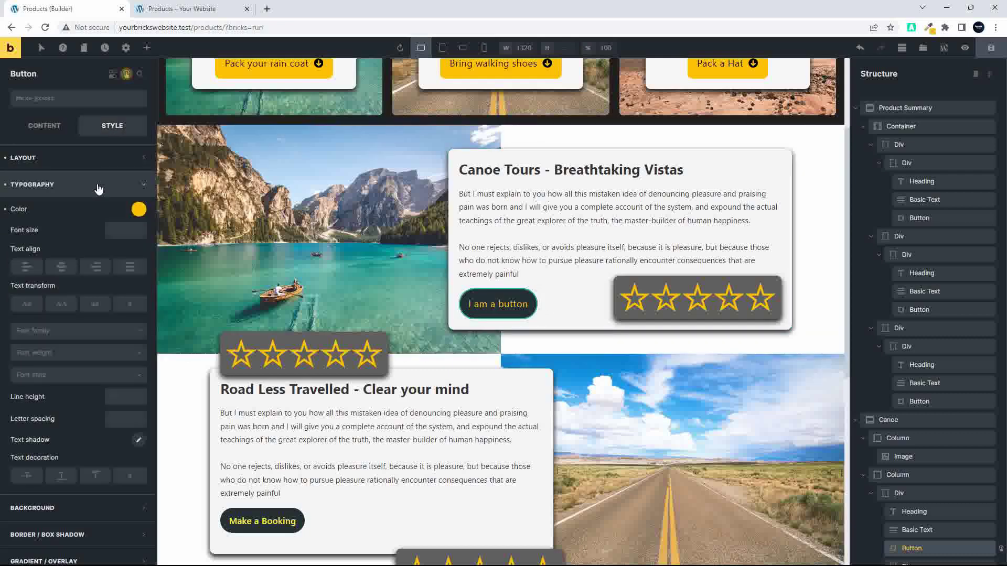
click(63, 376)
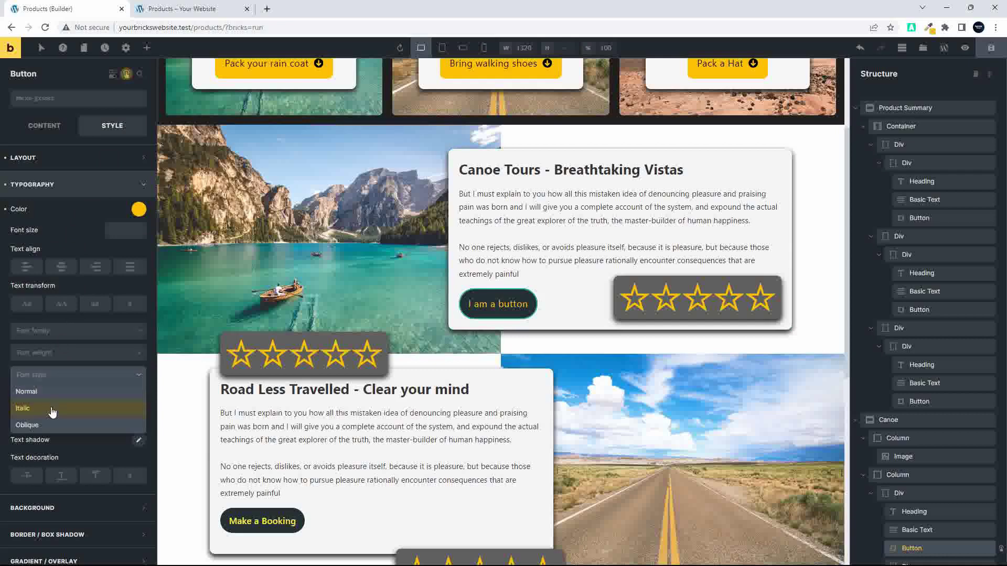
click(62, 352)
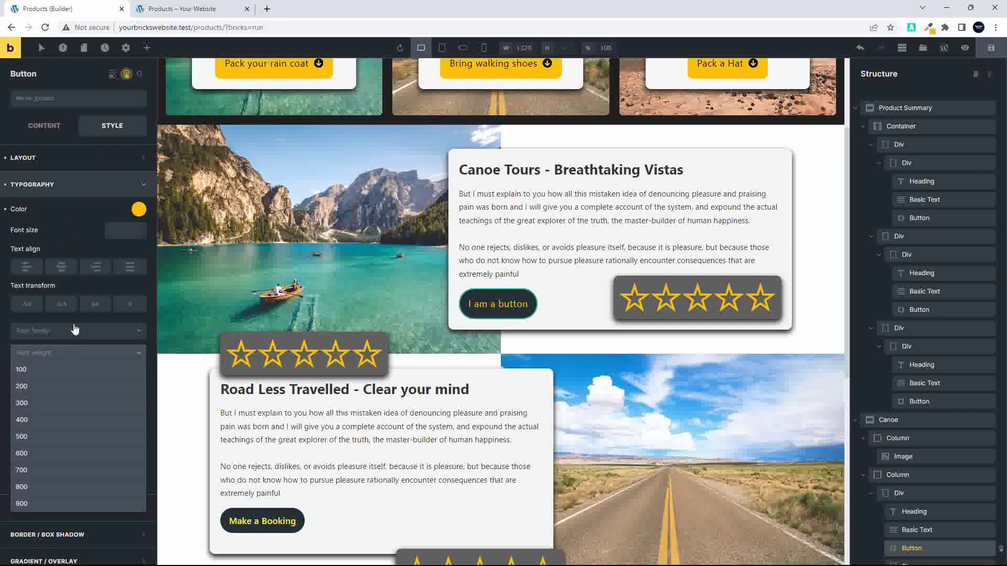
click(75, 328)
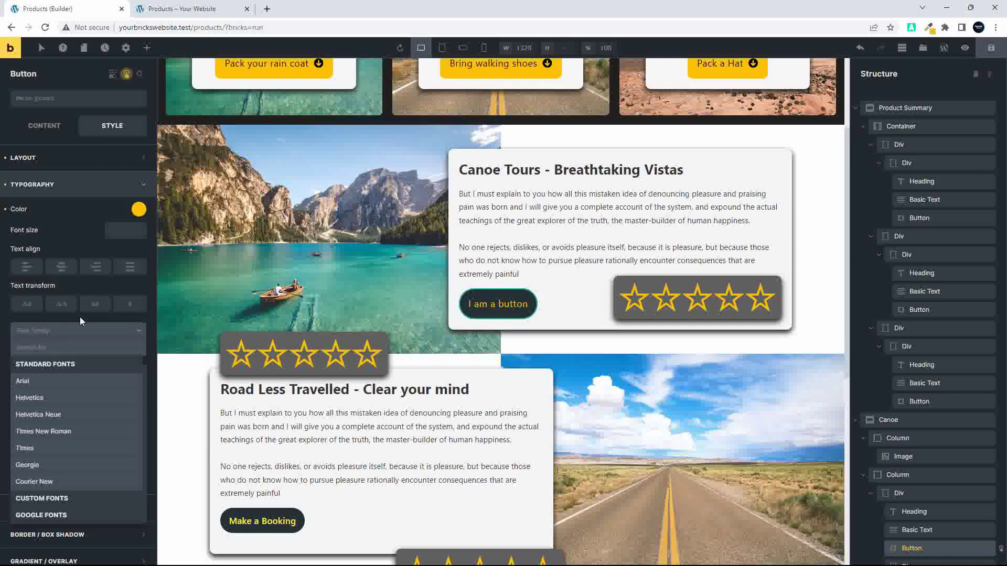
click(80, 318)
click(60, 353)
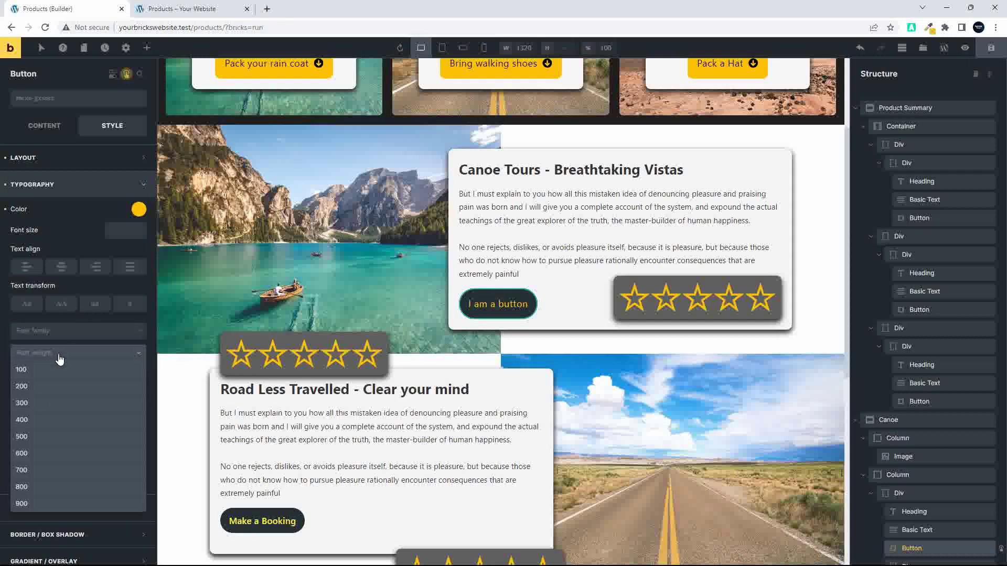
click(28, 453)
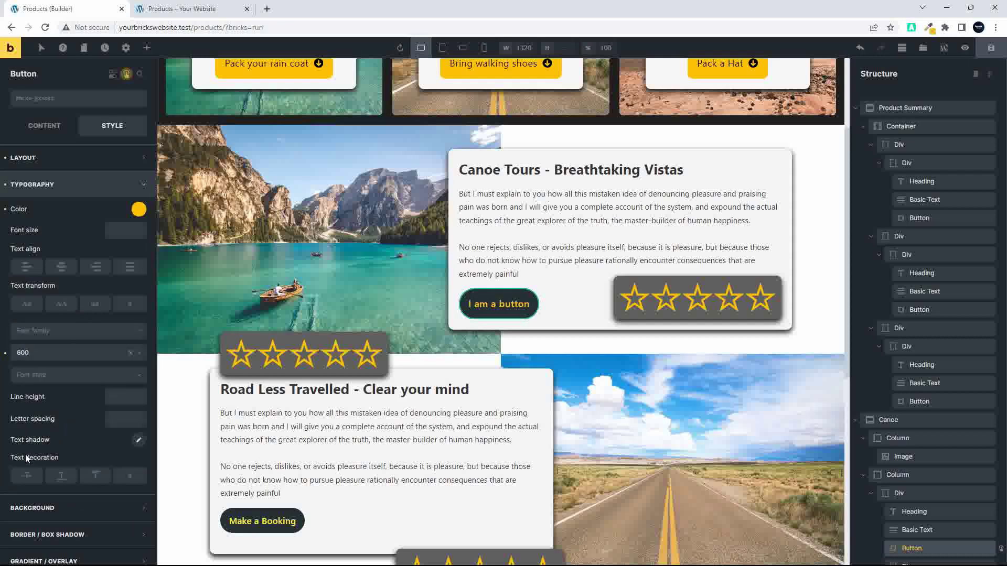
click(564, 306)
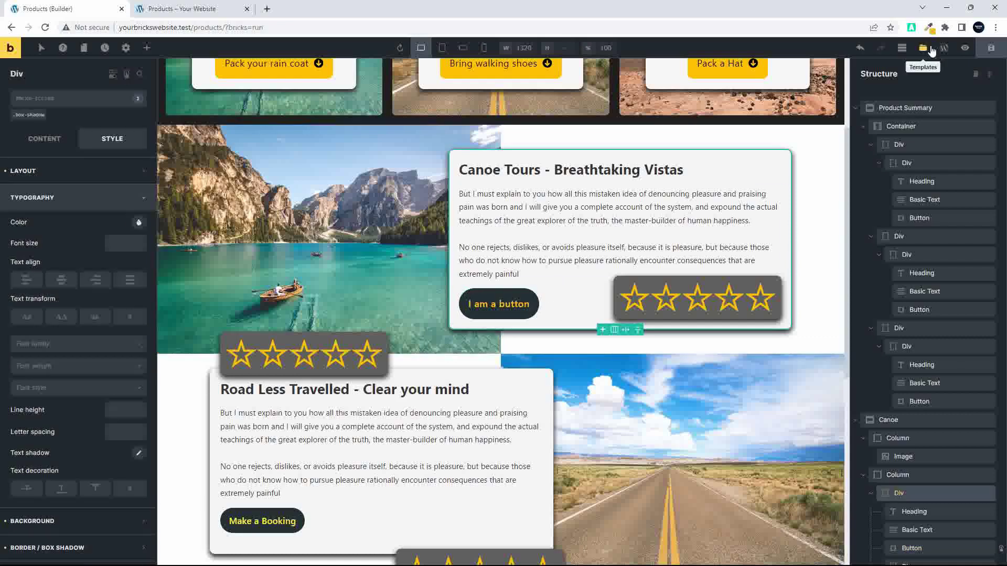
click(991, 48)
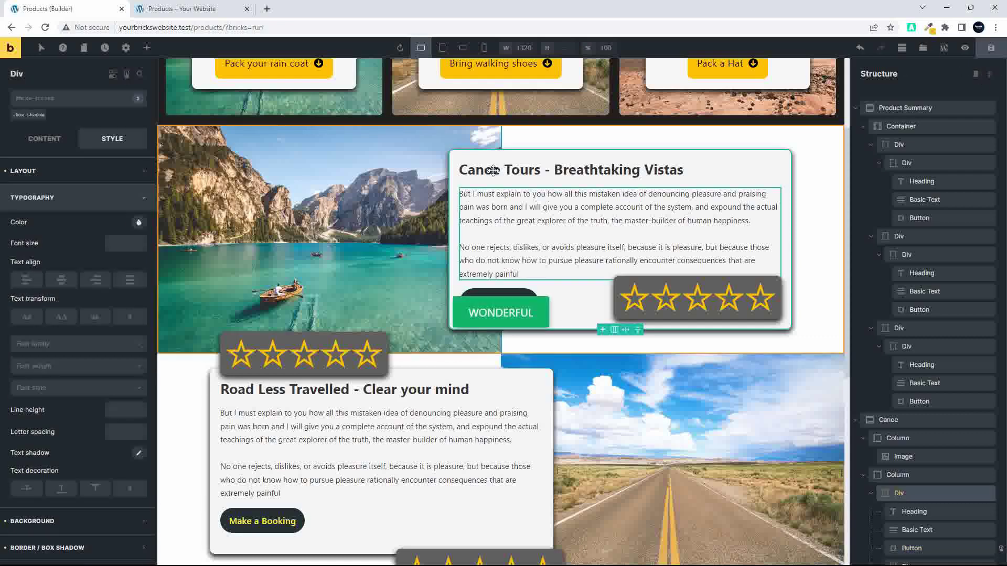
- Reload the live Products page and bring the new Canoe Tours button into view
click(186, 9)
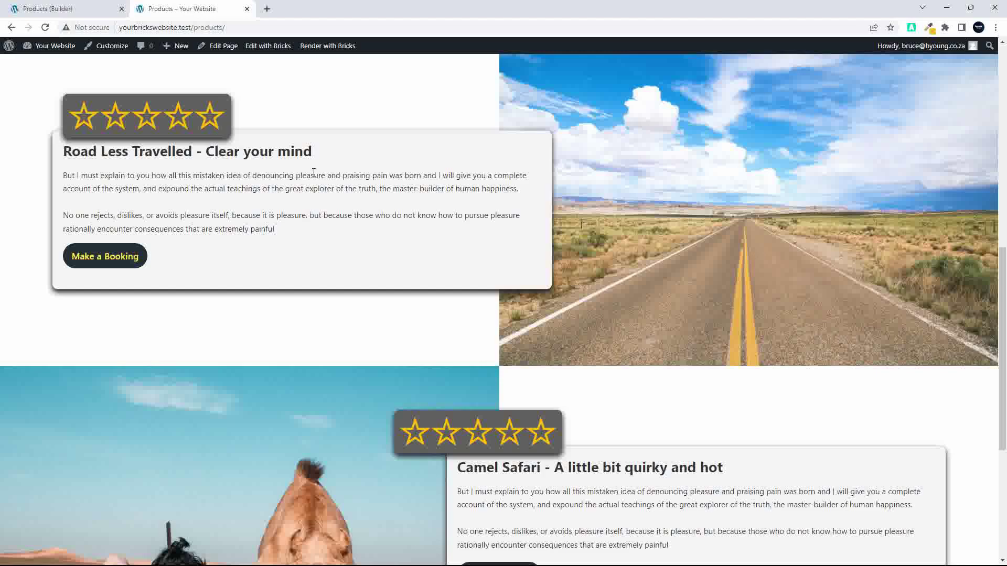
key(F5)
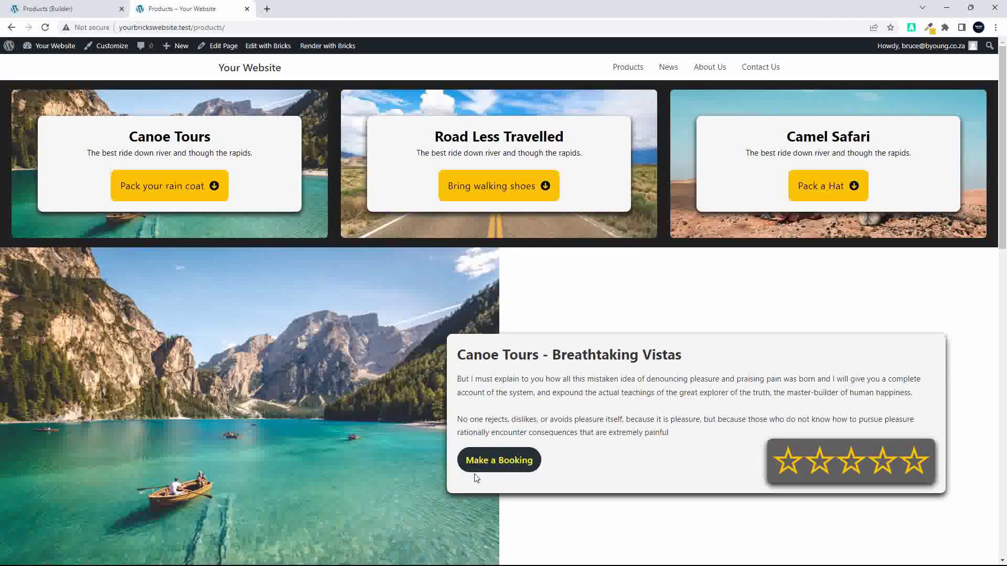
click(45, 27)
scroll(430, 465, down, 4)
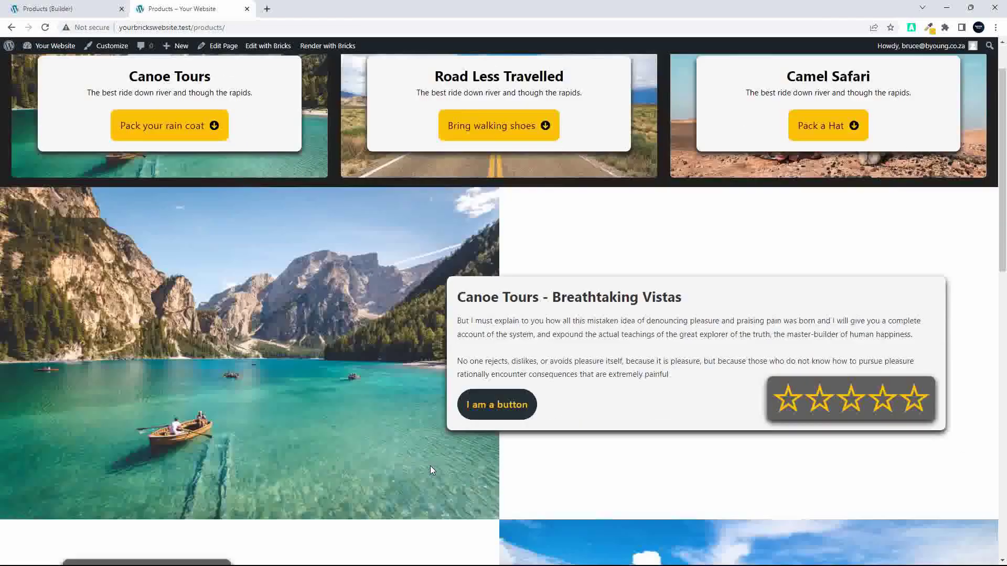
scroll(503, 281, up, 1)
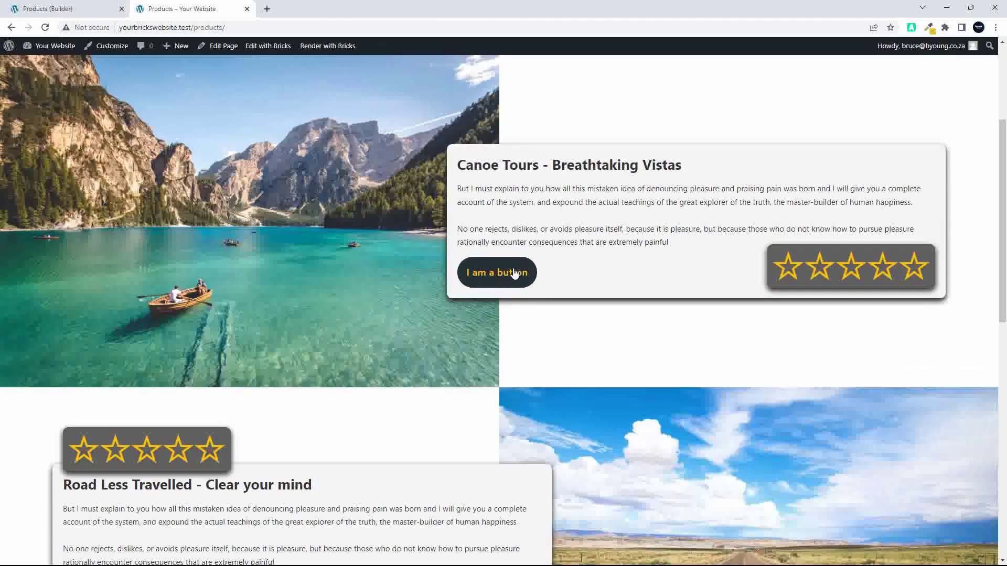
- Test the booking form popup by repeatedly opening it from the Canoe Tours button and closing it with its X icon
click(494, 276)
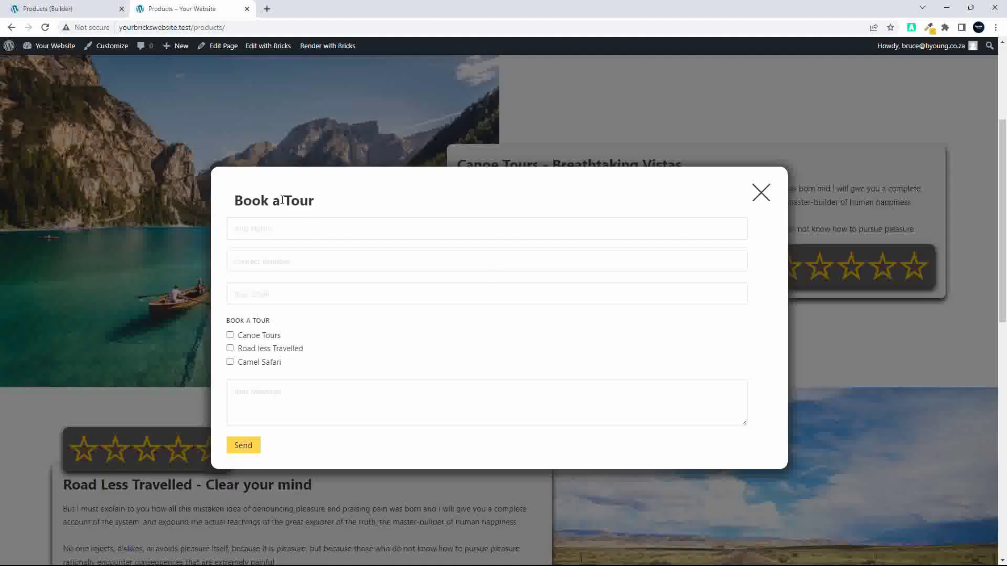
click(762, 193)
click(480, 271)
click(762, 194)
click(490, 281)
click(760, 193)
- Inspect the live page in Pixel 5 device emulation and test opening and closing the booking popup from the Canoe Tours button
right_click(742, 95)
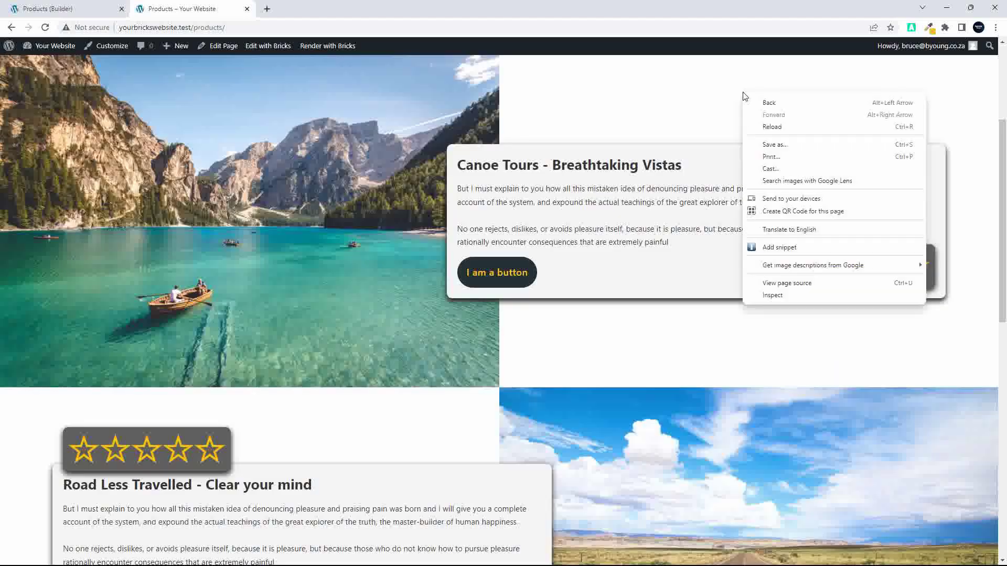
click(771, 295)
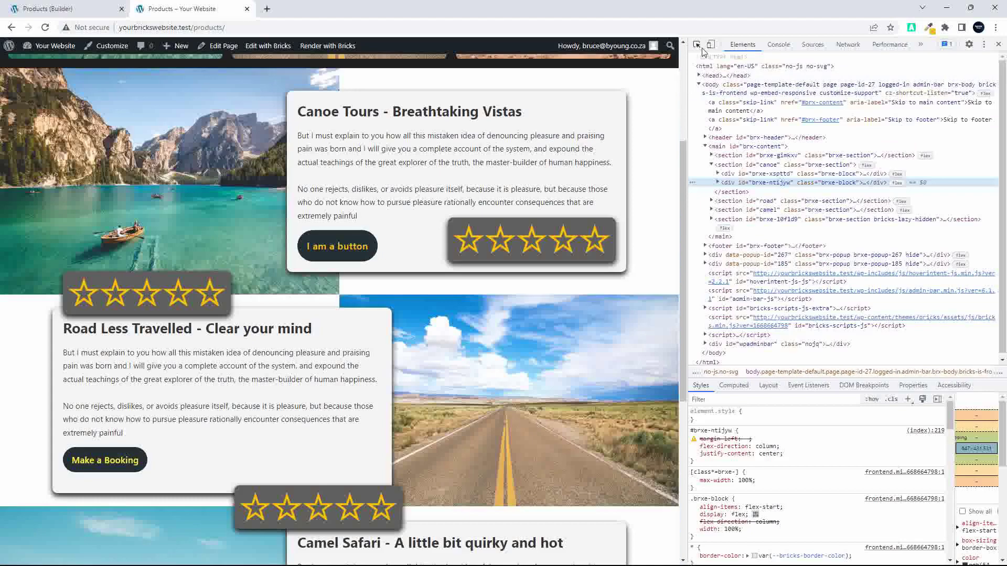
click(711, 44)
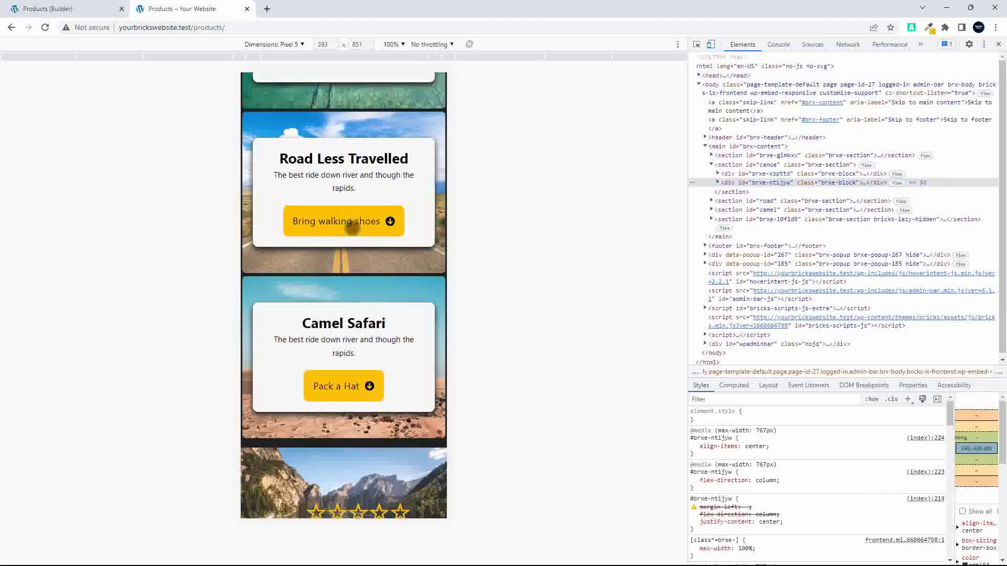
scroll(351, 227, down, 10)
scroll(355, 233, up, 3)
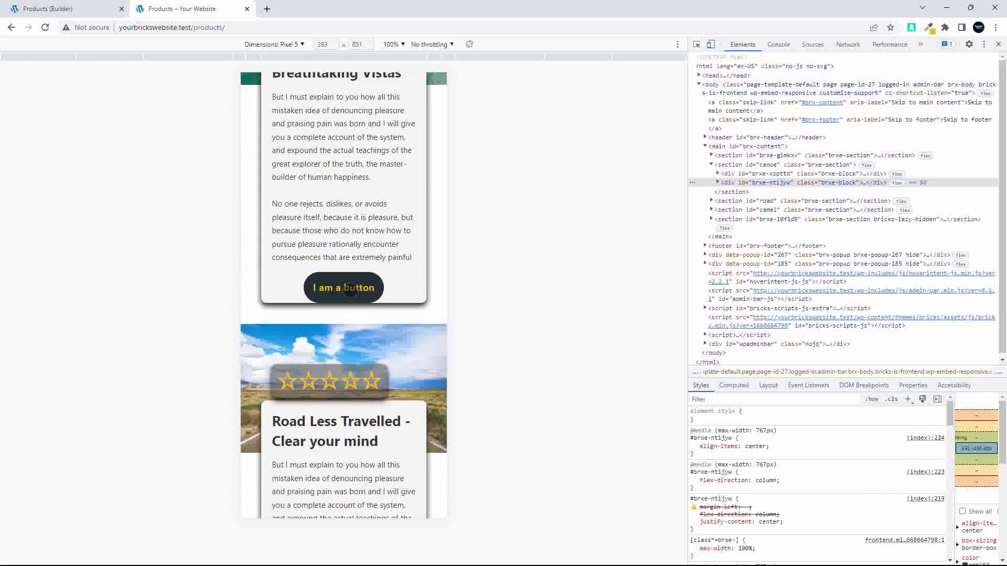
click(351, 291)
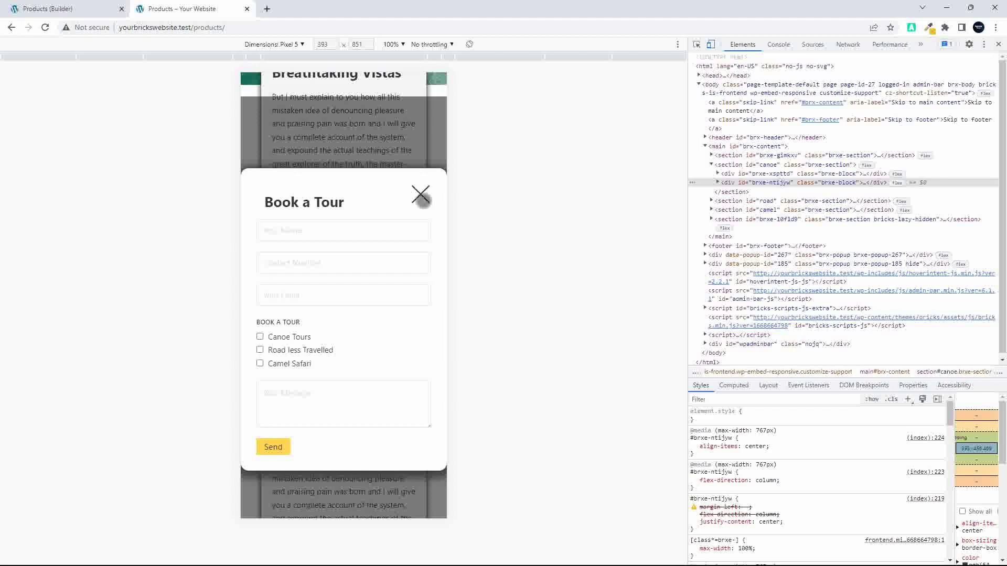
click(421, 197)
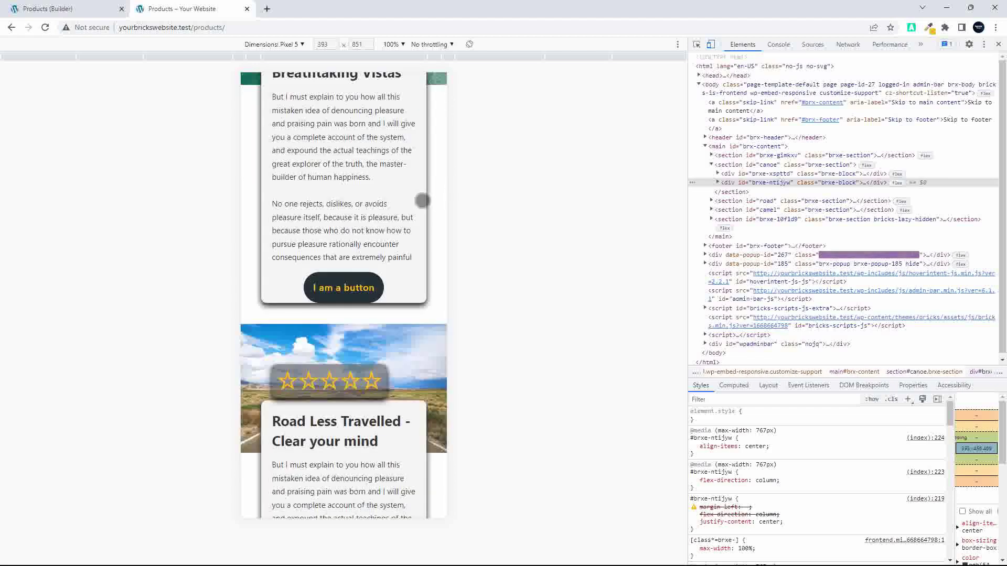
- Return to the Bricks builder, open the Form Popup template for editing and preview it at the mobile landscape and tablet breakpoints
click(36, 9)
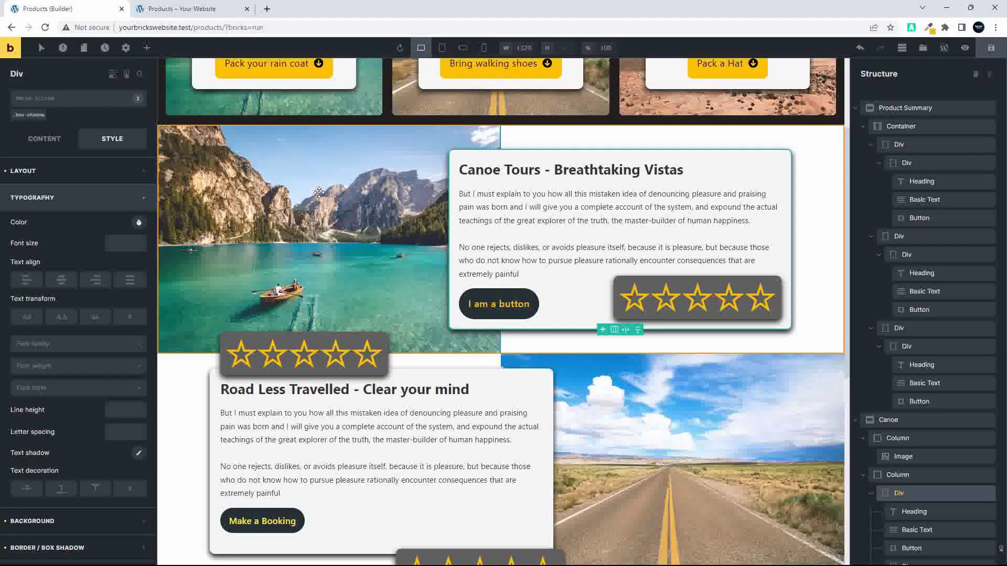
scroll(392, 263, up, 3)
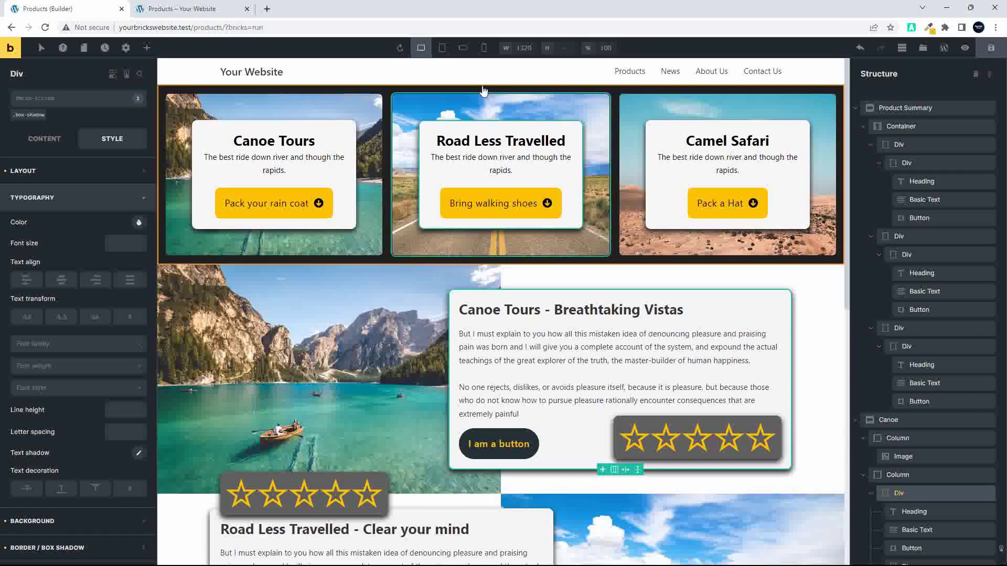
click(924, 48)
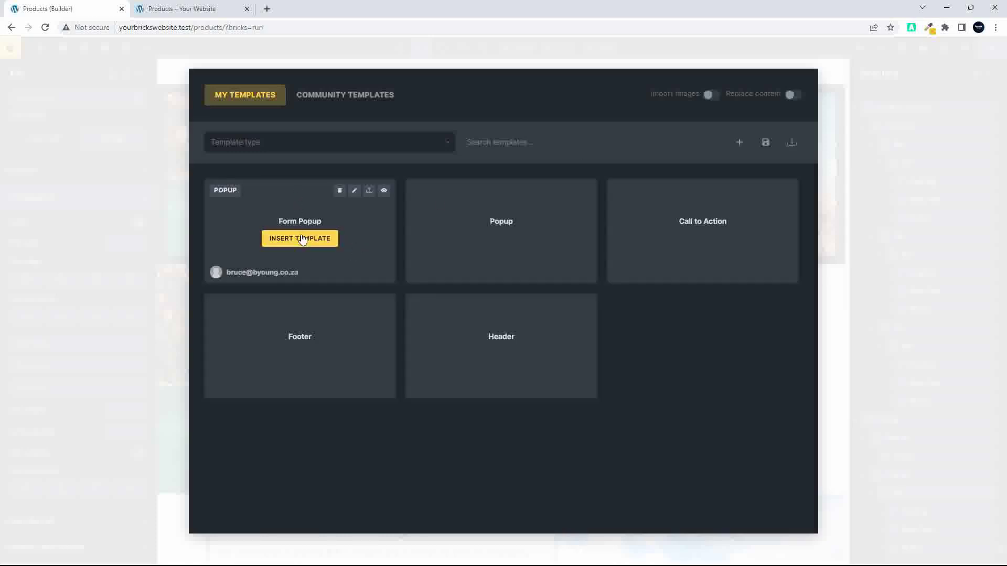
click(355, 192)
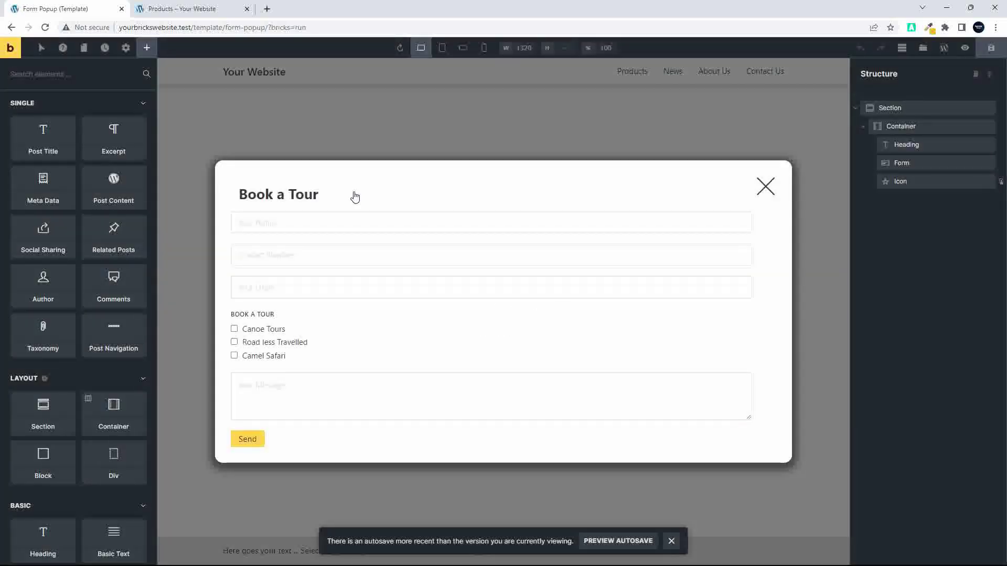
click(464, 48)
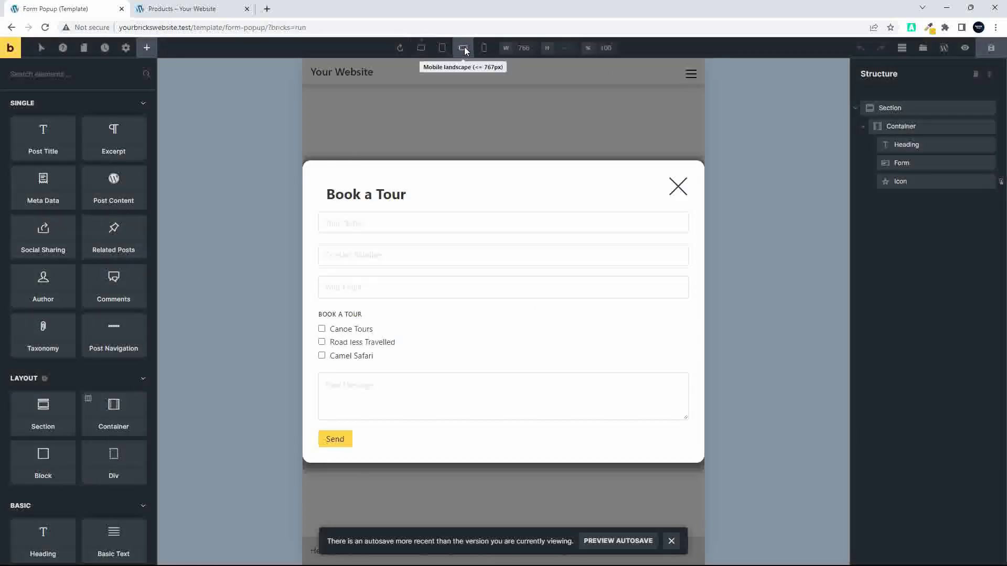
click(442, 48)
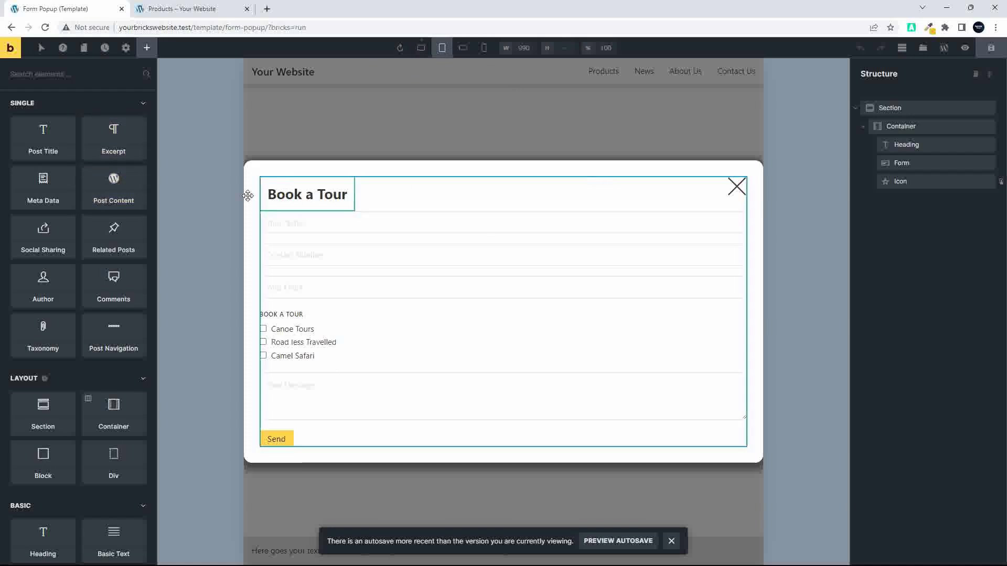
- Set the popup's left and right padding to 20 in the template settings at the tablet breakpoint
click(127, 46)
click(38, 156)
click(34, 109)
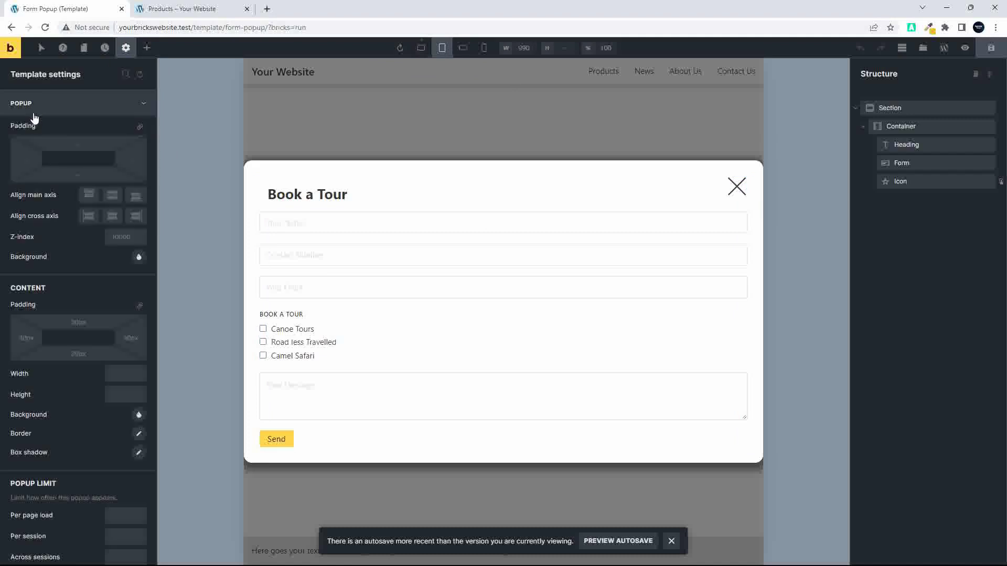
click(22, 161)
text(20)
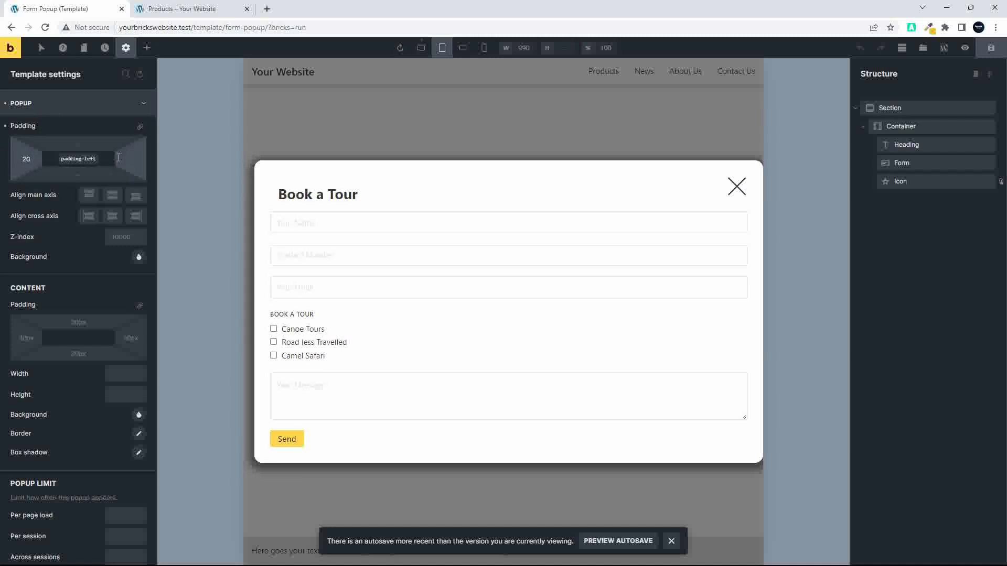
click(130, 159)
text(20)
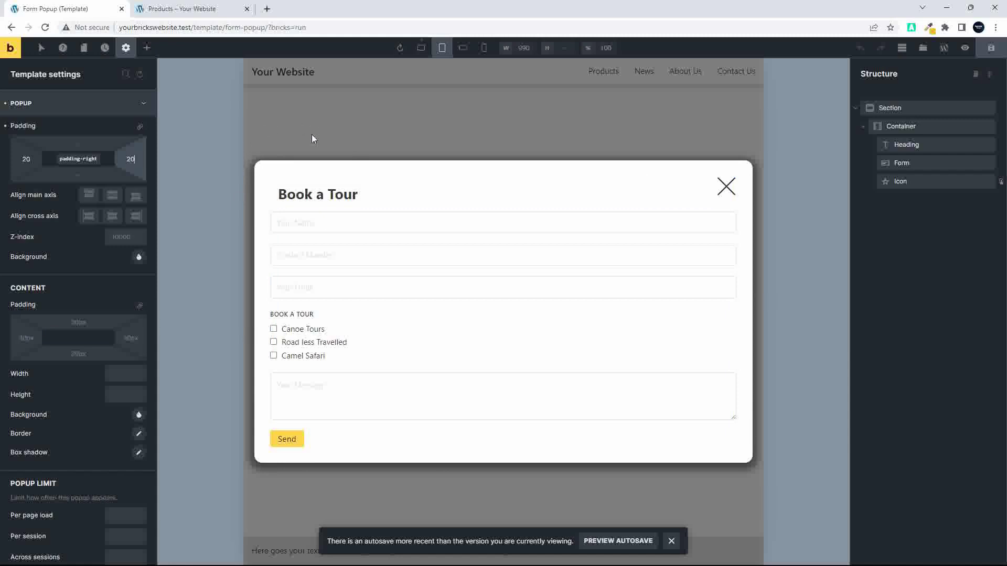
- At the desktop breakpoint, set the popup's background color to black (RGB 0, 0, 0) with 0.75 opacity
click(139, 257)
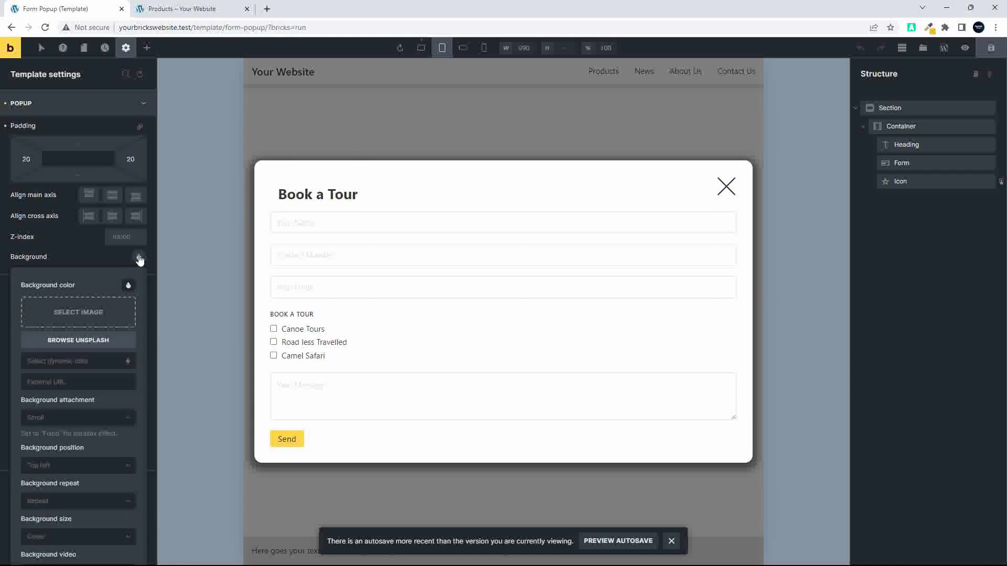
click(139, 257)
click(421, 49)
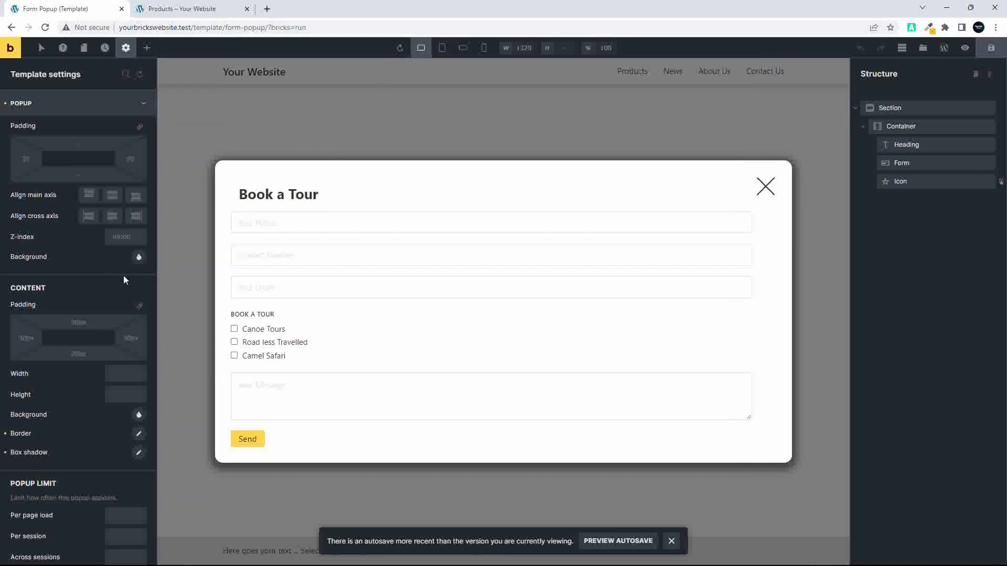
click(139, 257)
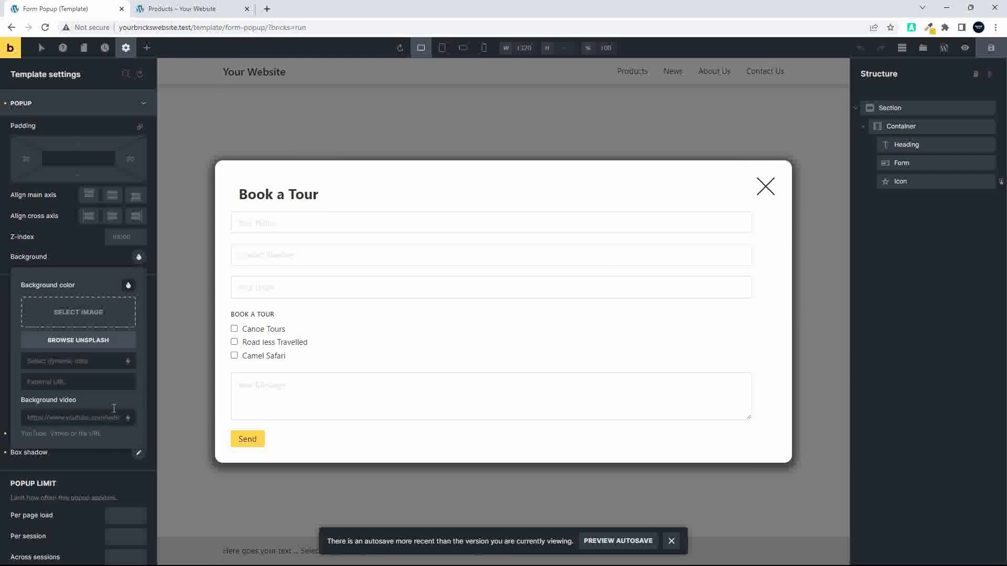
click(128, 286)
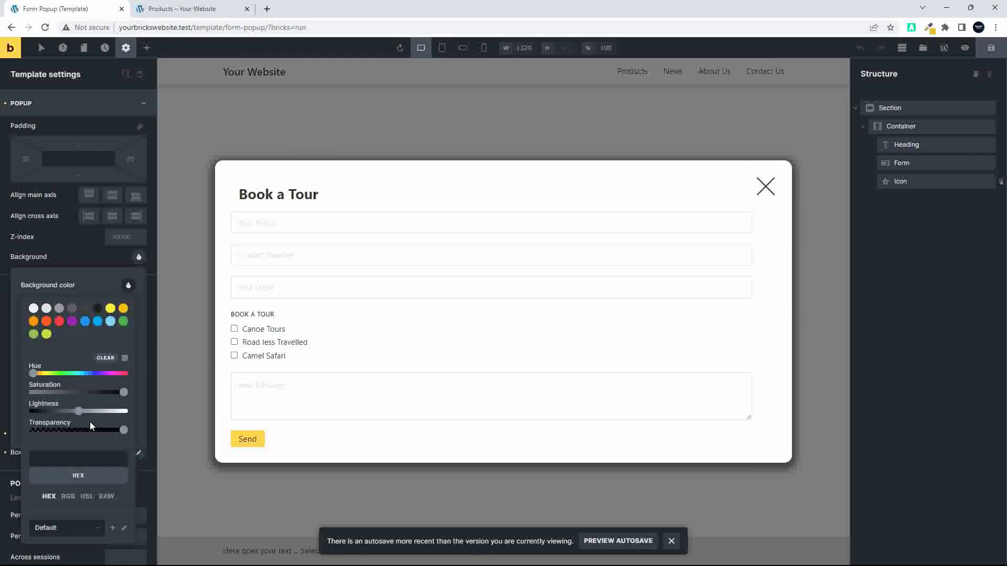
drag(124, 431, 13, 419)
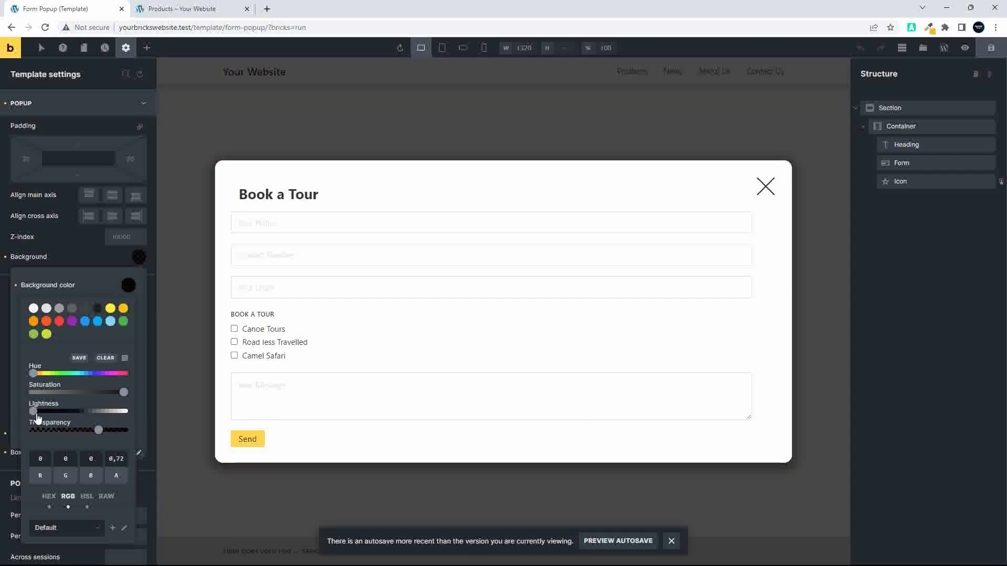
mouse_move(98, 434)
mouse_down()
mouse_move(110, 434)
mouse_move(62, 434)
mouse_move(103, 433)
mouse_up()
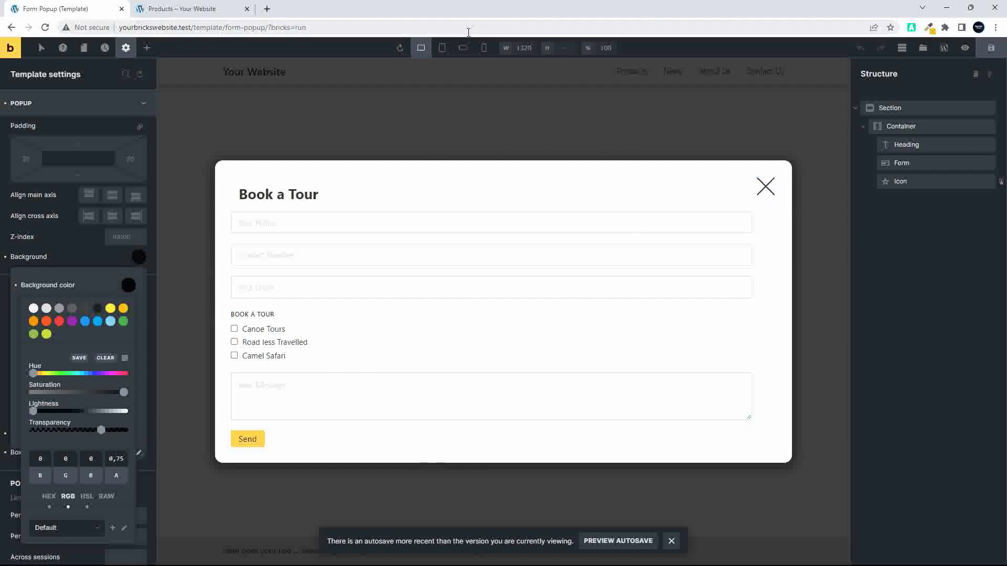
- Preview the popup at the tablet, mobile landscape and mobile portrait breakpoints, and return to the desktop breakpoint
click(441, 51)
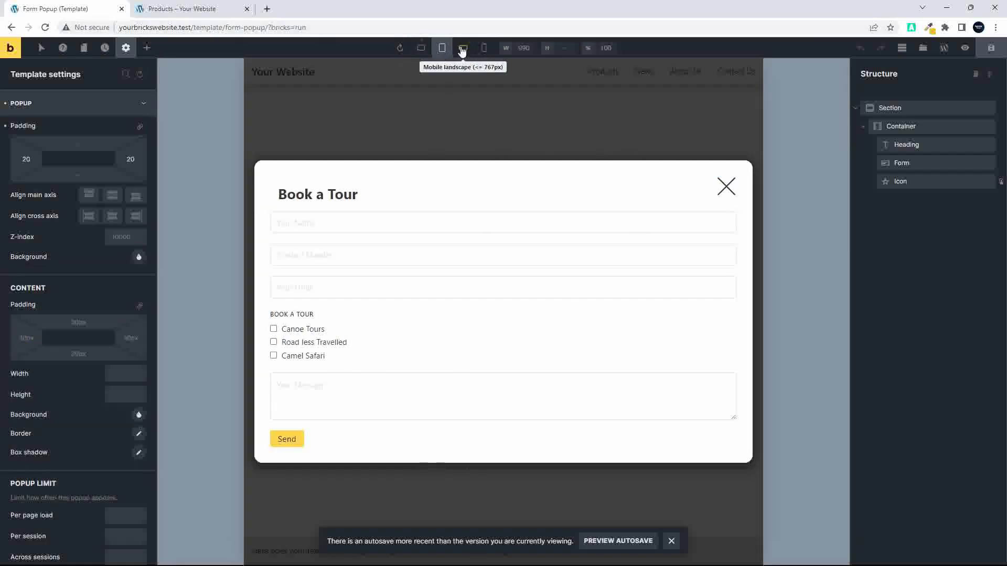
click(462, 49)
click(483, 48)
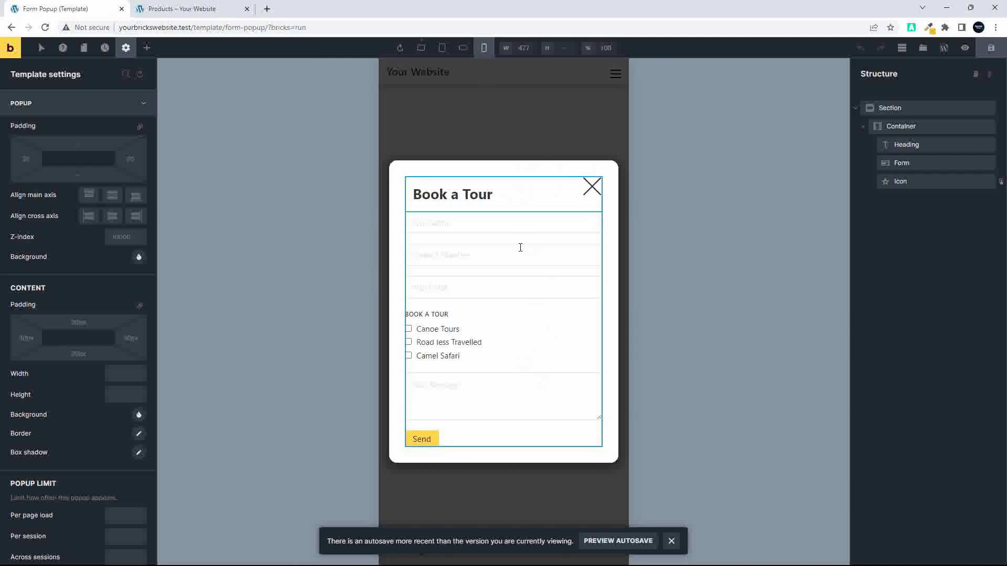
click(420, 47)
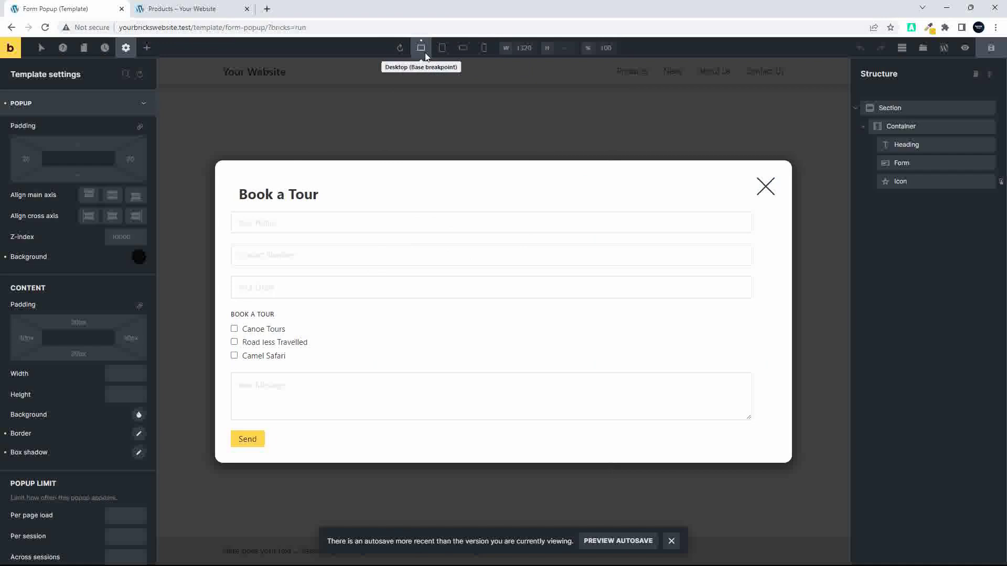
- Change the close icon's hover interaction animation to heartBeat and save the template
click(766, 192)
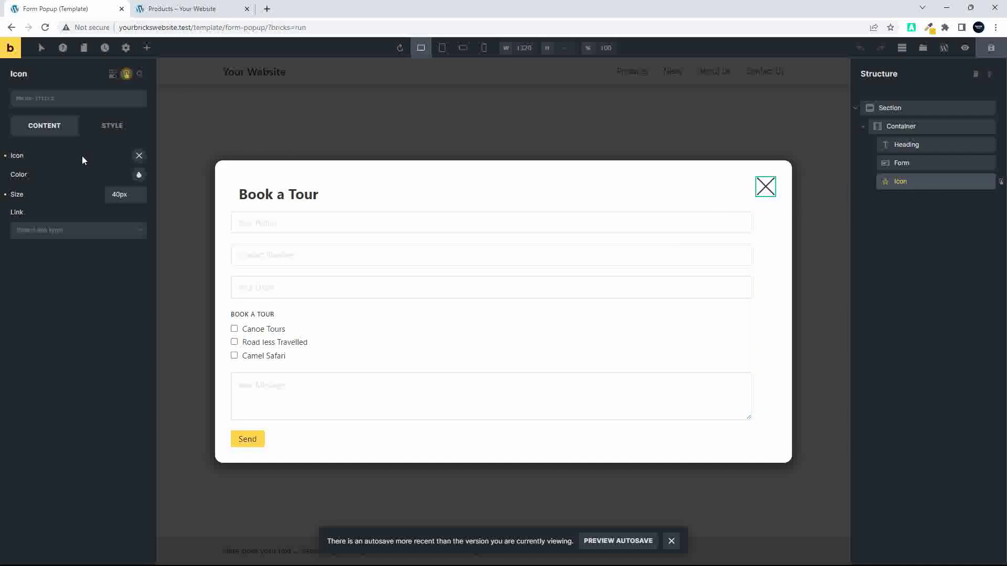
click(126, 75)
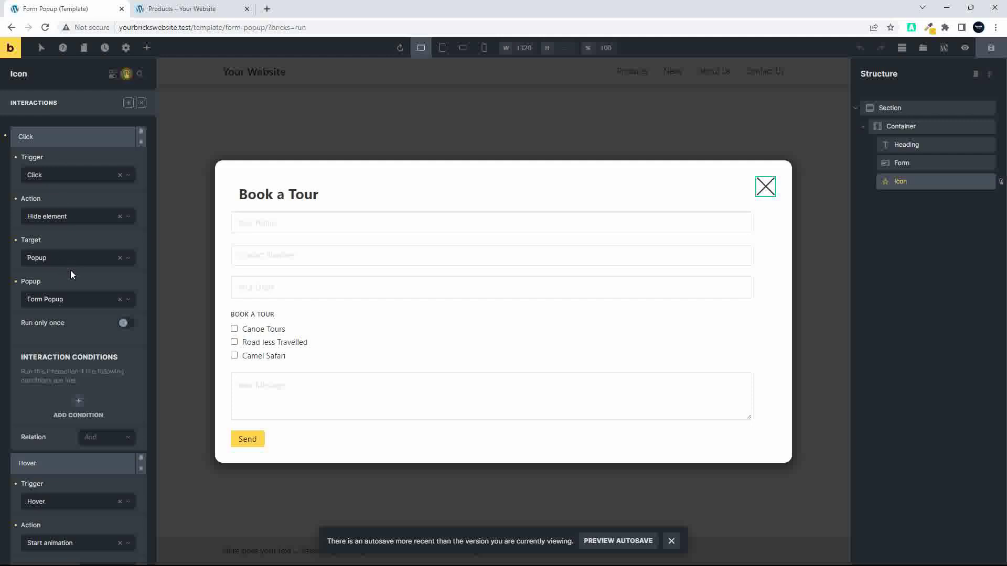
scroll(67, 319, down, 5)
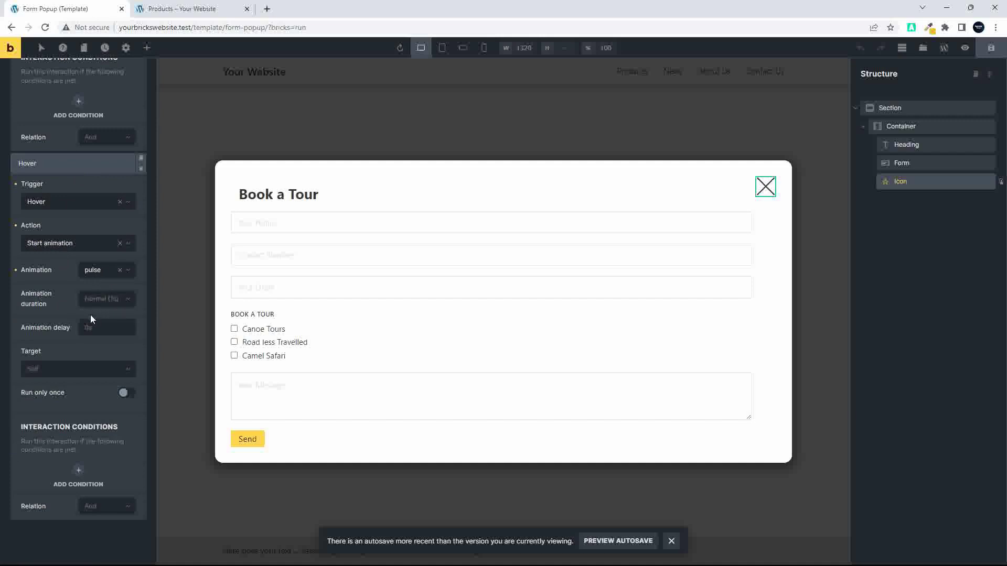
scroll(88, 346, up, 1)
scroll(93, 362, down, 1)
click(98, 273)
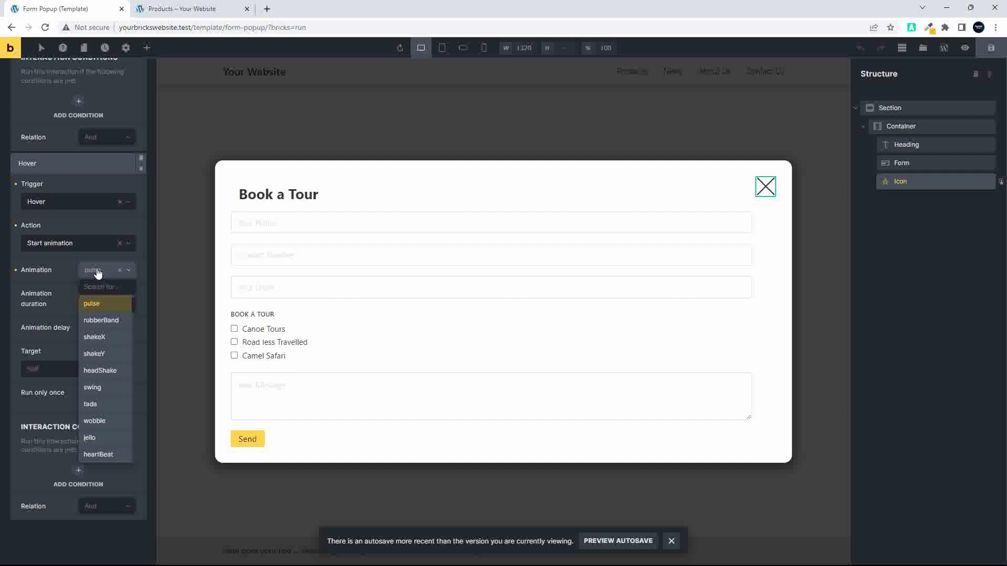
scroll(108, 367, down, 3)
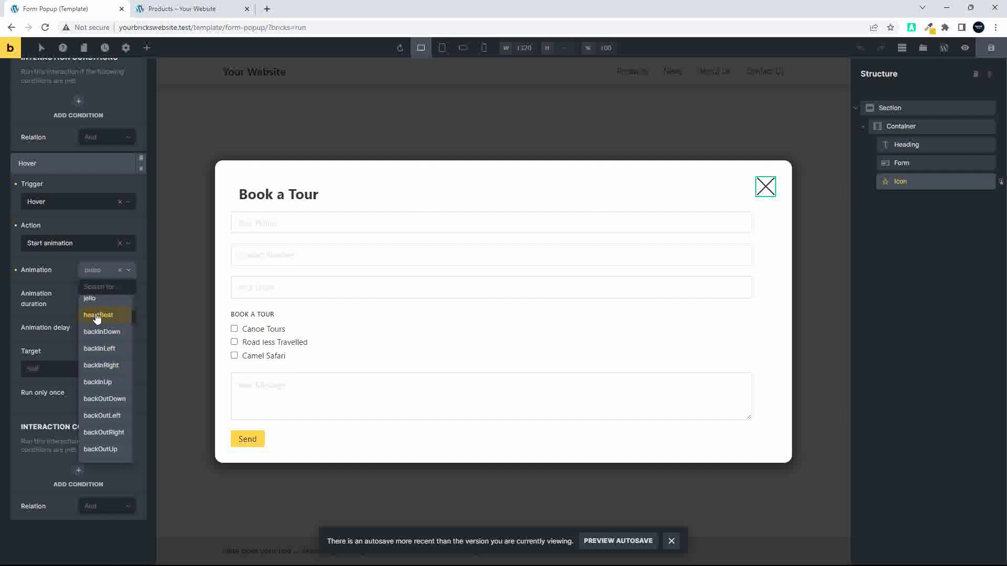
click(97, 315)
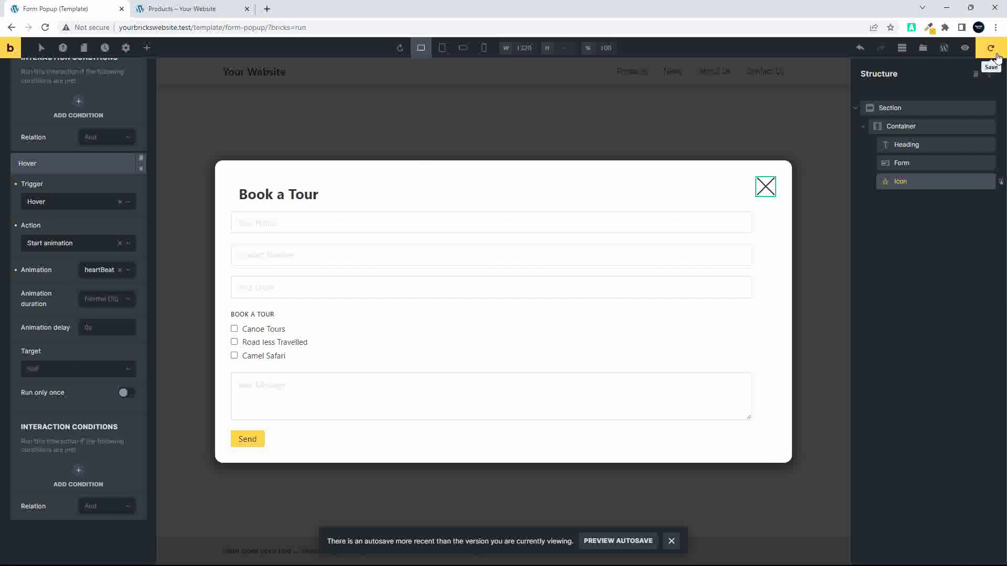
click(995, 55)
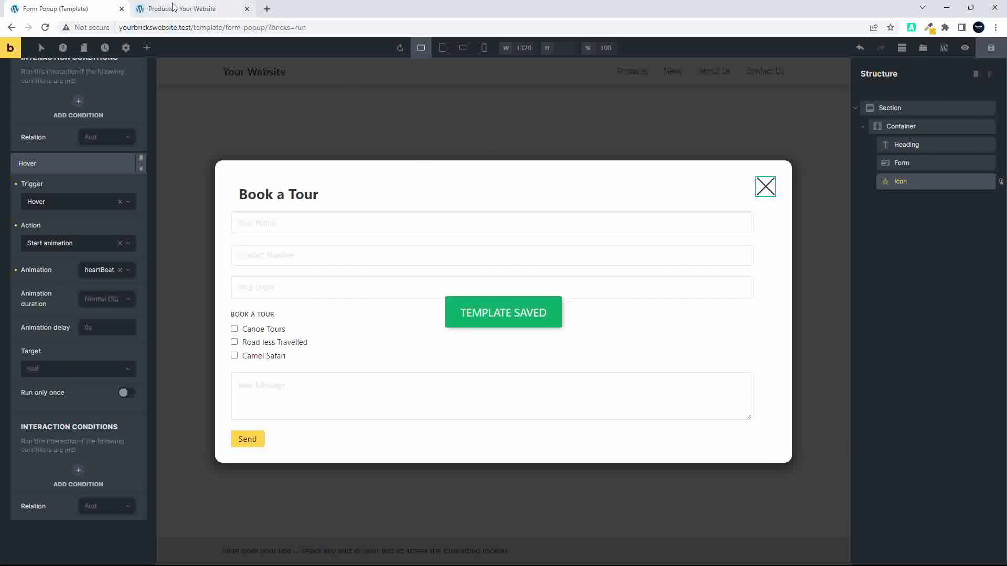
- Reload the live Products page in Pixel 5 emulation and open the booking popup from the Canoe Tours button
click(196, 7)
click(45, 27)
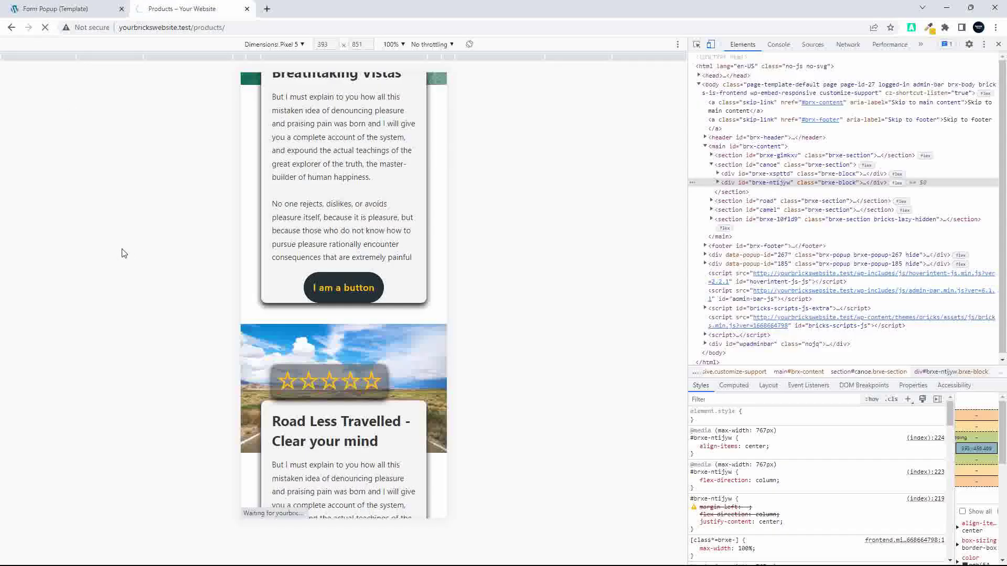
click(340, 290)
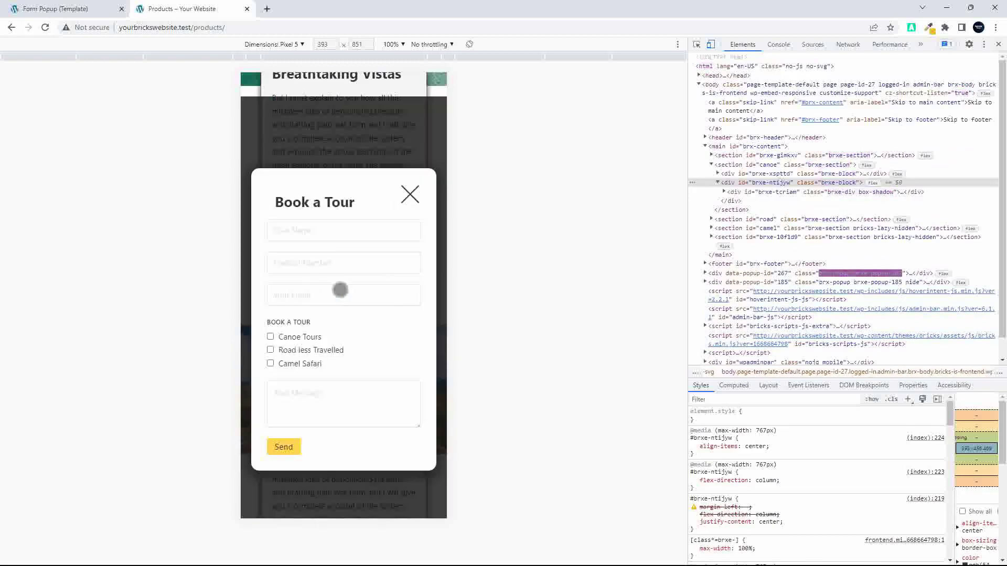
- Exit device emulation and the developer tools, and reopen the booking popup on the reloaded desktop Products page
click(712, 44)
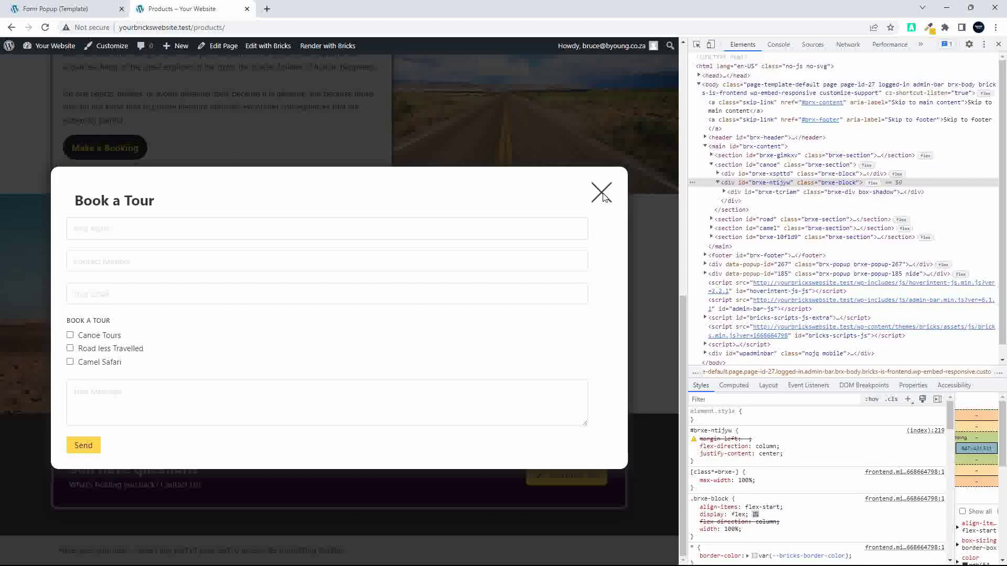
key(F12)
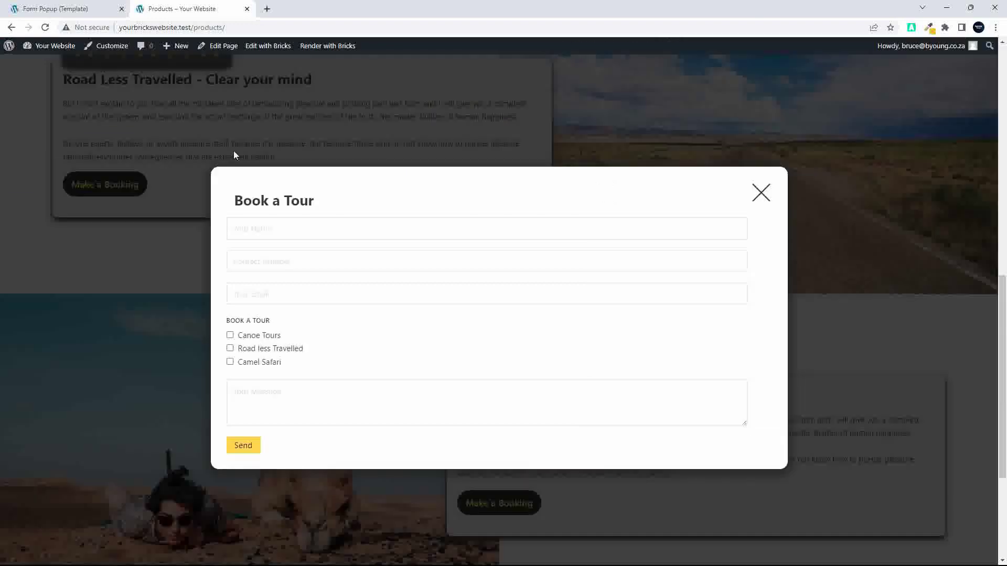
click(46, 27)
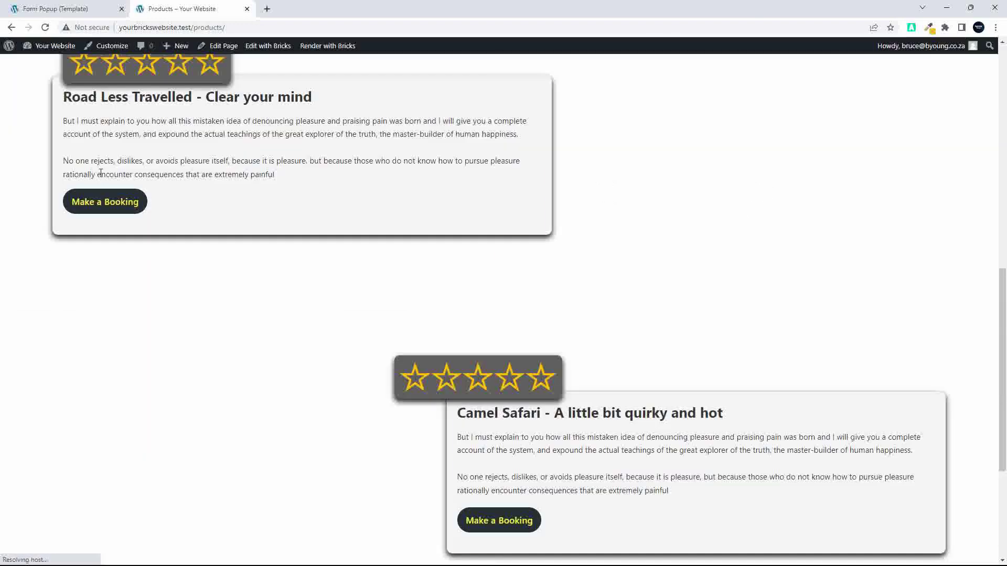
scroll(493, 302, up, 4)
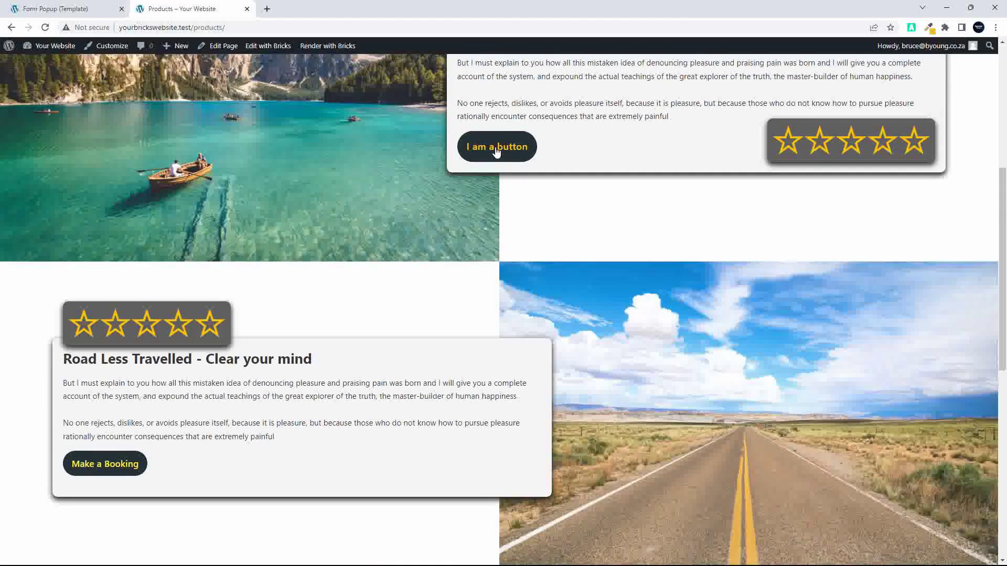
click(496, 149)
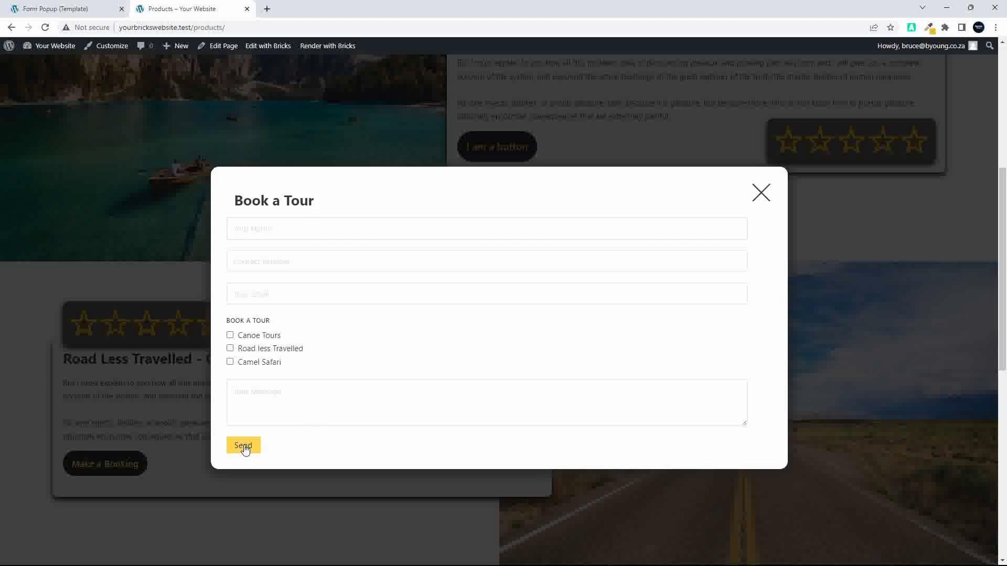
- Return to the Form Popup template in the Bricks builder and set the close icon's cursor style to pointer
click(55, 9)
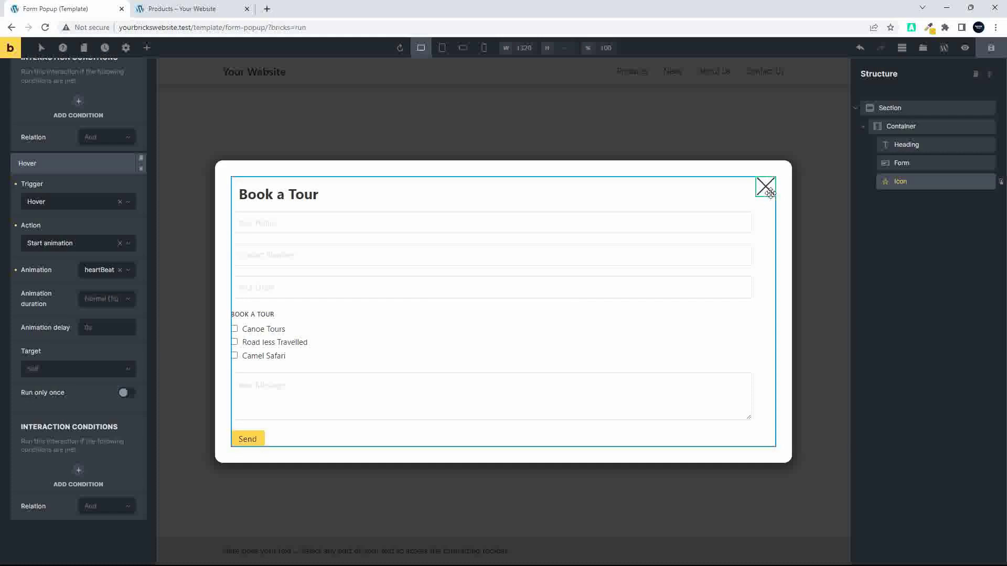
scroll(105, 158, up, 6)
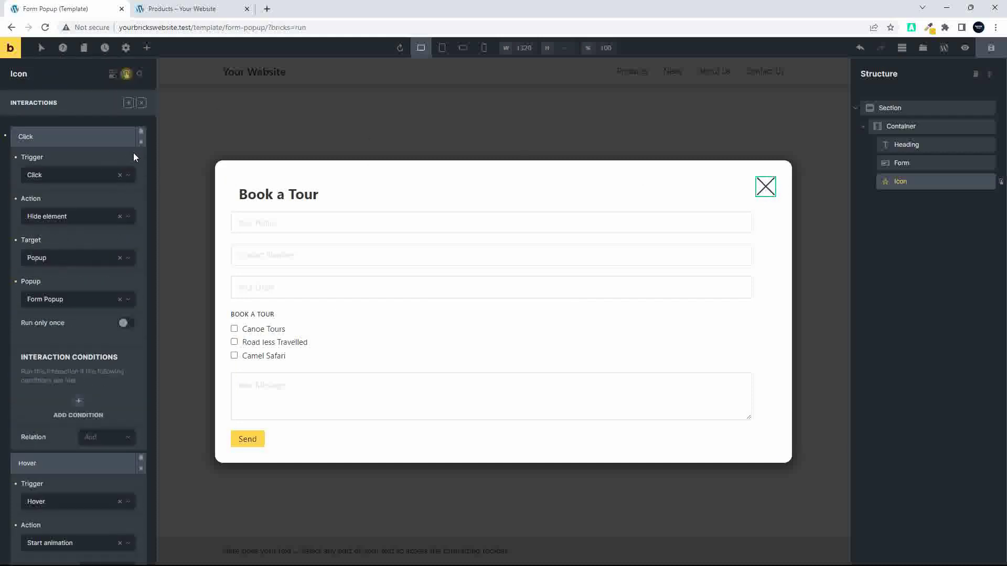
click(127, 77)
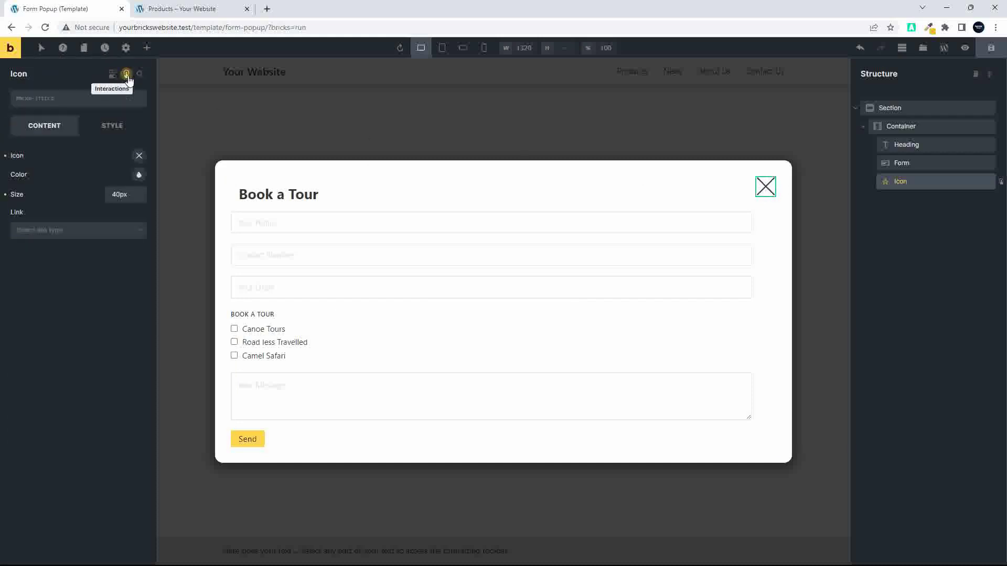
click(111, 128)
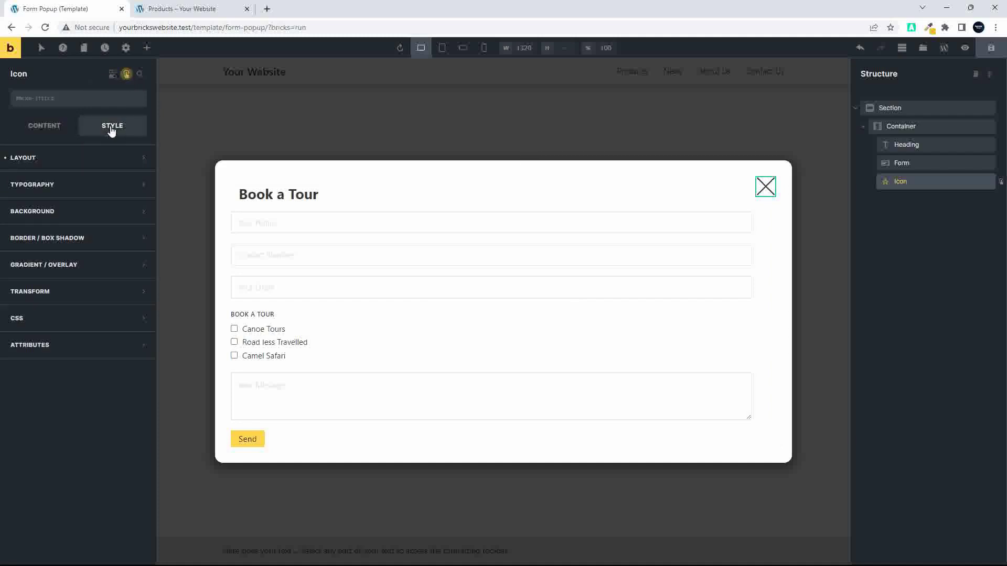
click(67, 164)
scroll(65, 386, down, 8)
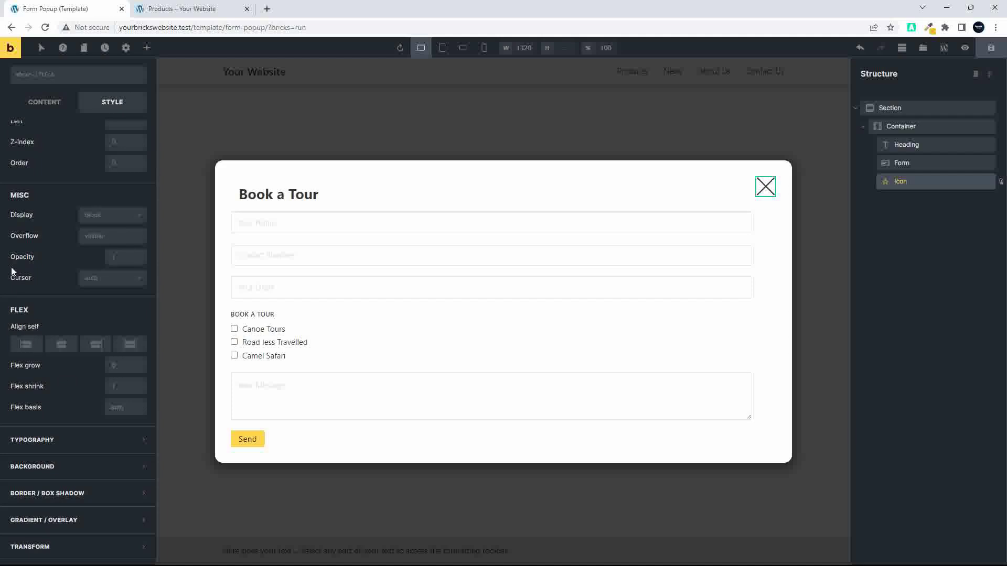
click(97, 281)
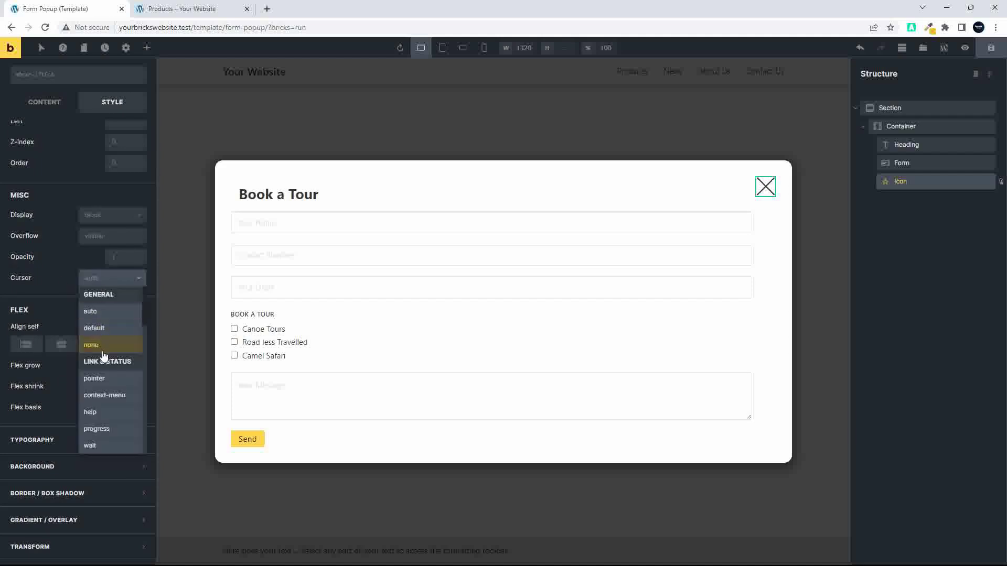
click(99, 381)
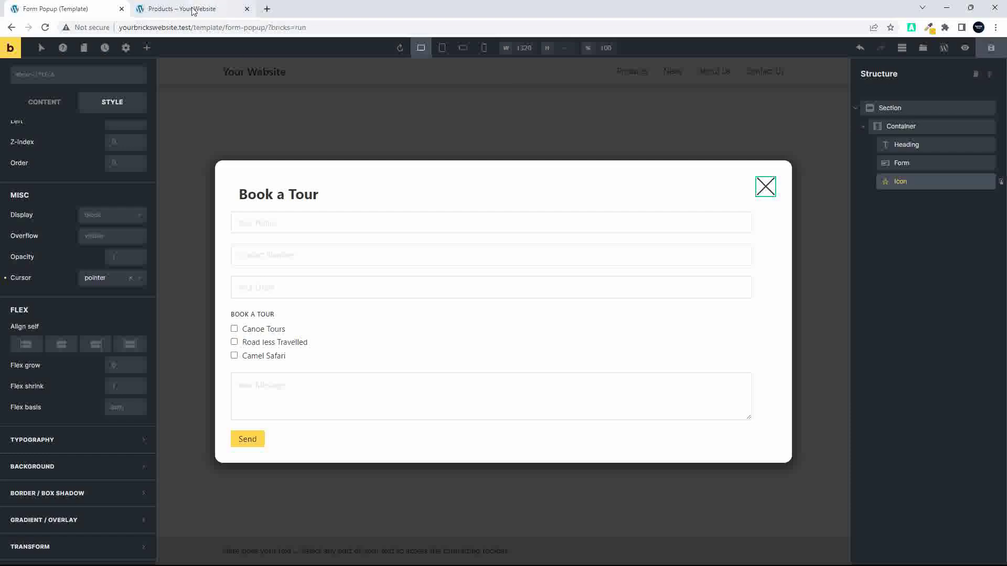
- Reload the live Products page and open the booking popup to check the close icon's new cursor
click(186, 9)
click(46, 29)
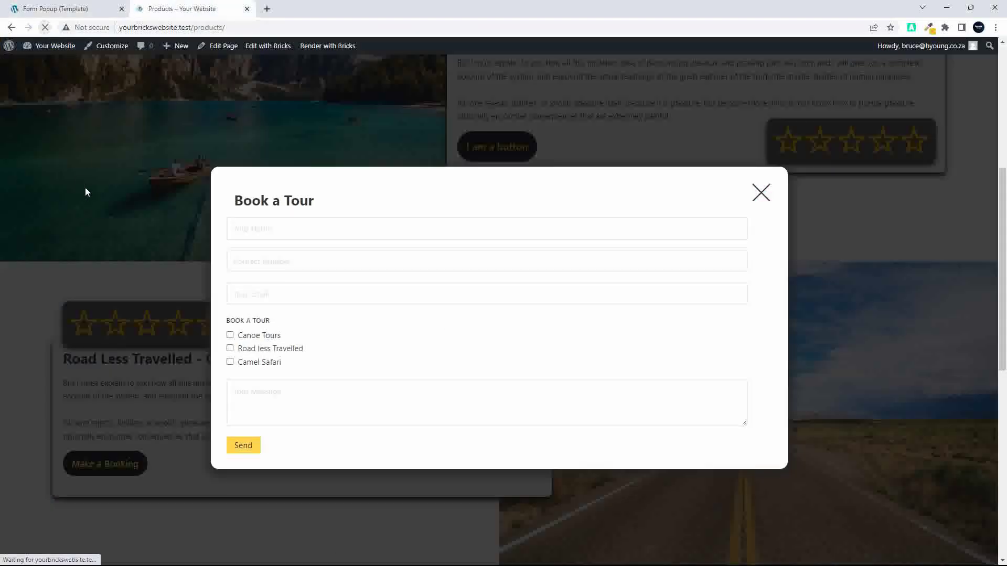
click(492, 146)
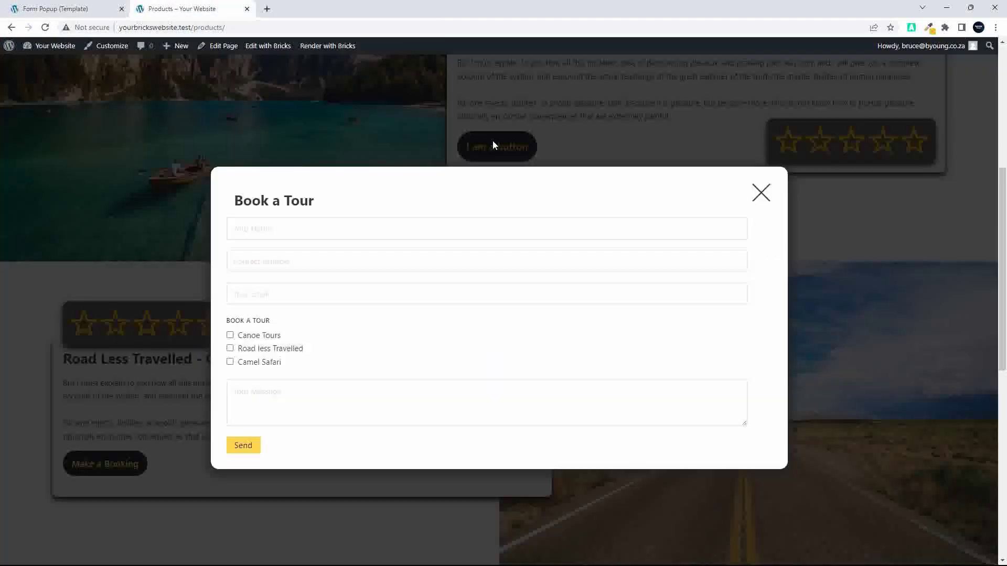
- Close the booking popup, emulate the live Products page on Pixel 5, and reopen the popup from the Canoe Tours button
click(755, 194)
right_click(839, 213)
click(713, 419)
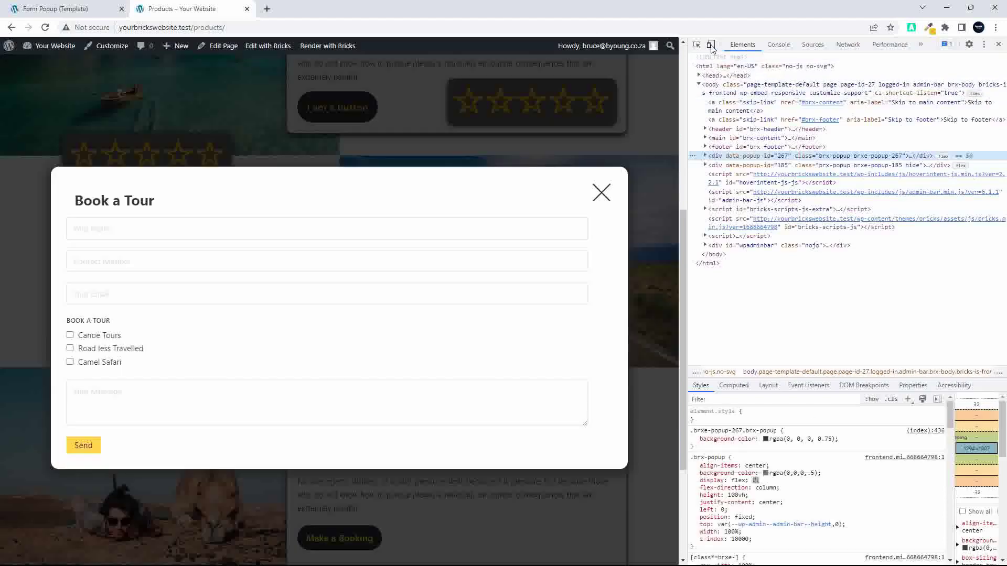
click(711, 45)
click(411, 197)
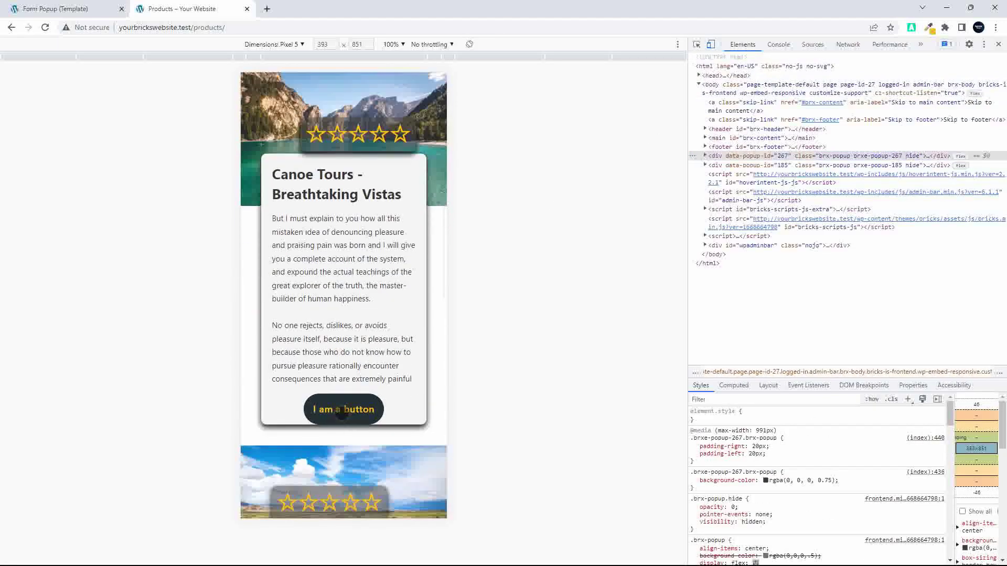
click(341, 415)
- Check how the page content scrolls behind the open booking popup in the mobile emulation
scroll(360, 405, down, 2)
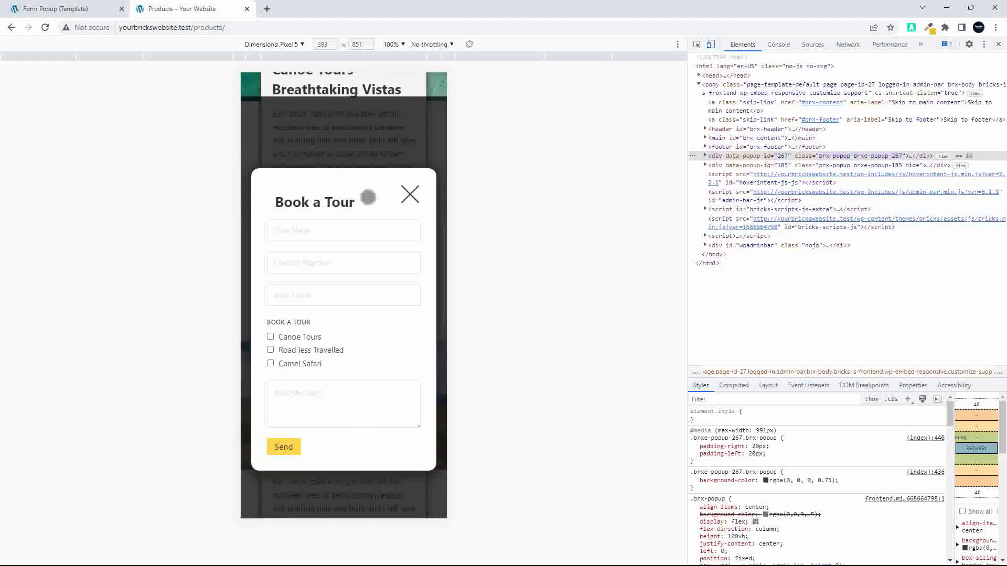
scroll(356, 369, down, 6)
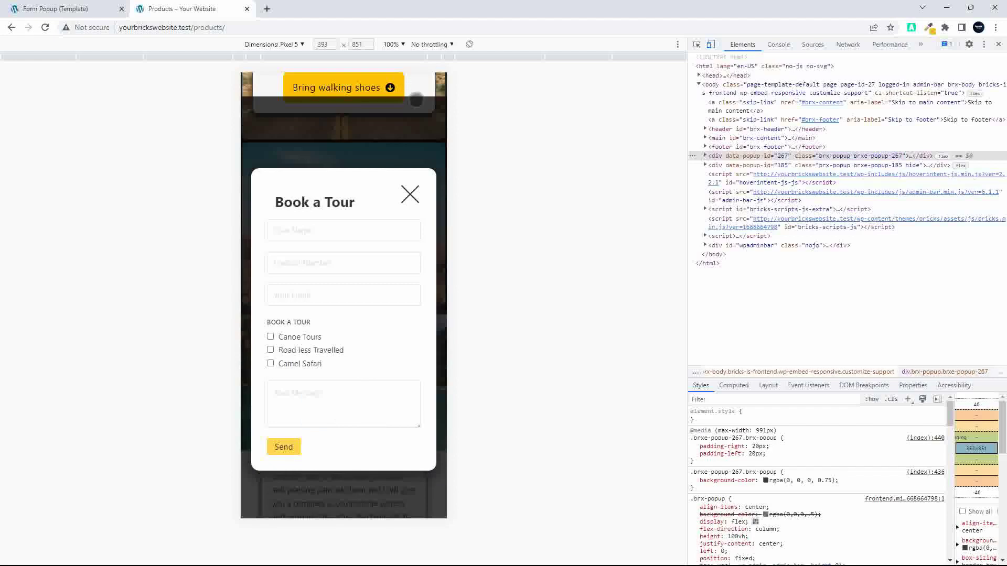
scroll(388, 222, up, 5)
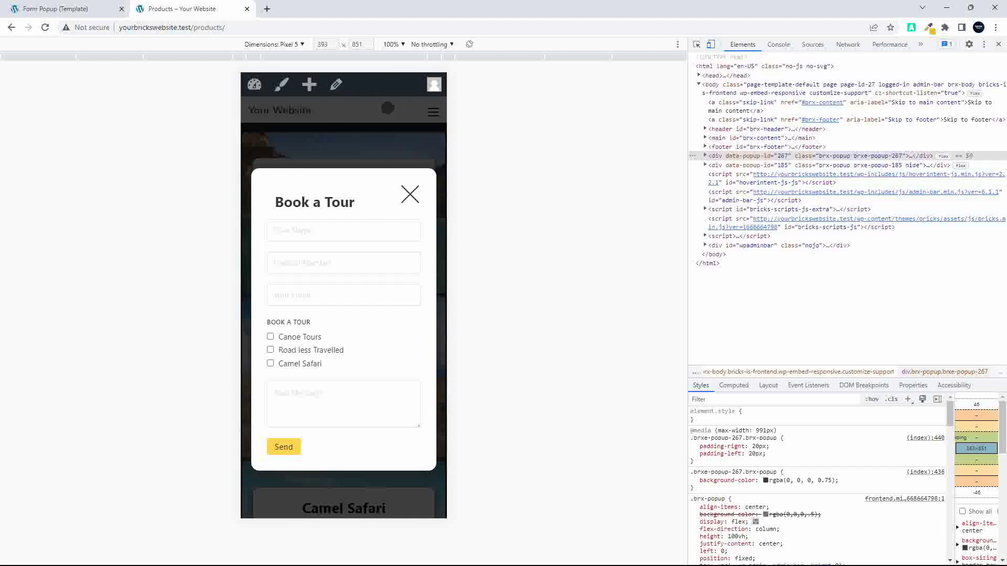
scroll(362, 203, down, 5)
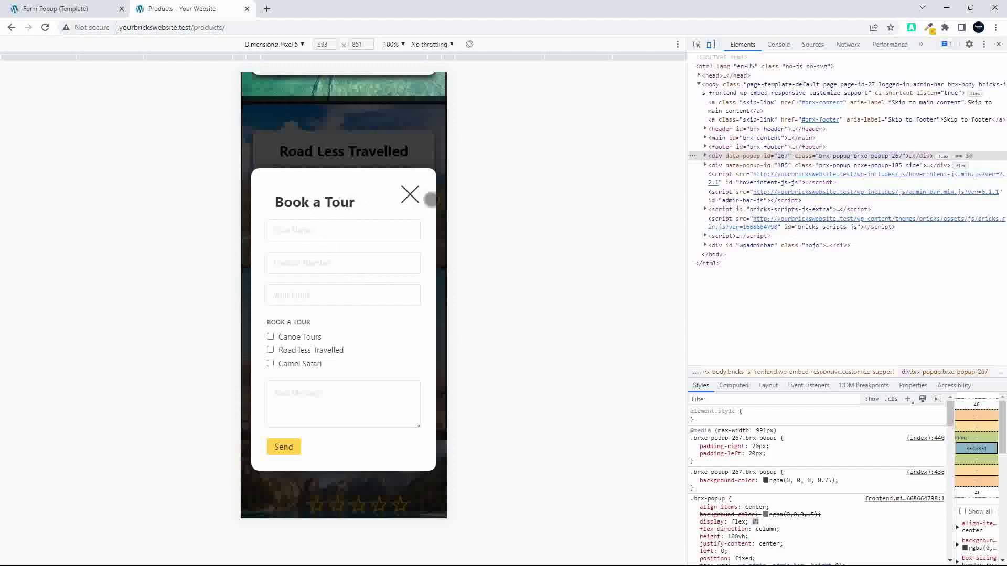
scroll(362, 288, up, 2)
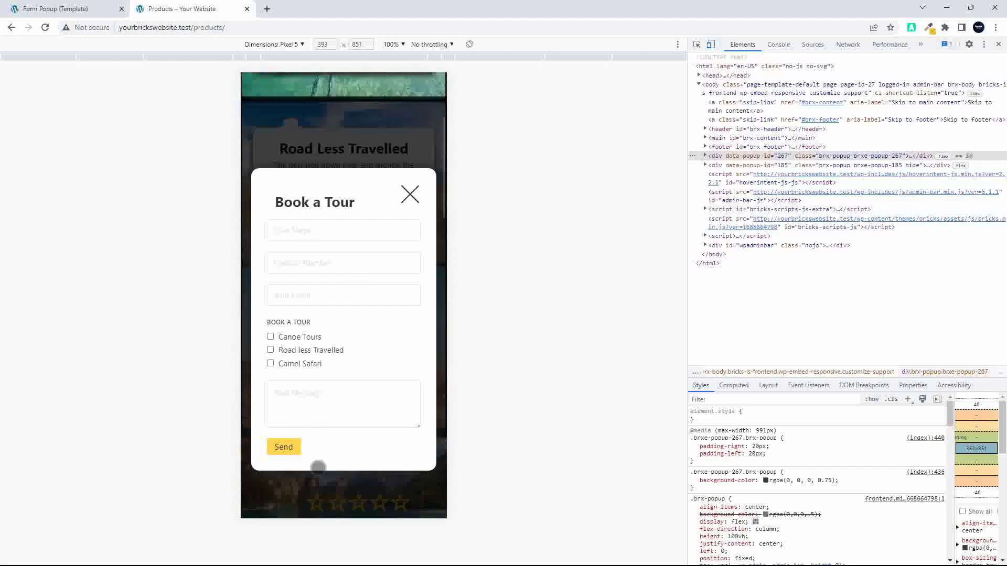
- Test the Canoe Tours and Road less Travelled checkboxes in the booking form, and close the popup
click(285, 336)
click(288, 350)
click(287, 336)
triple_click(291, 351)
click(409, 197)
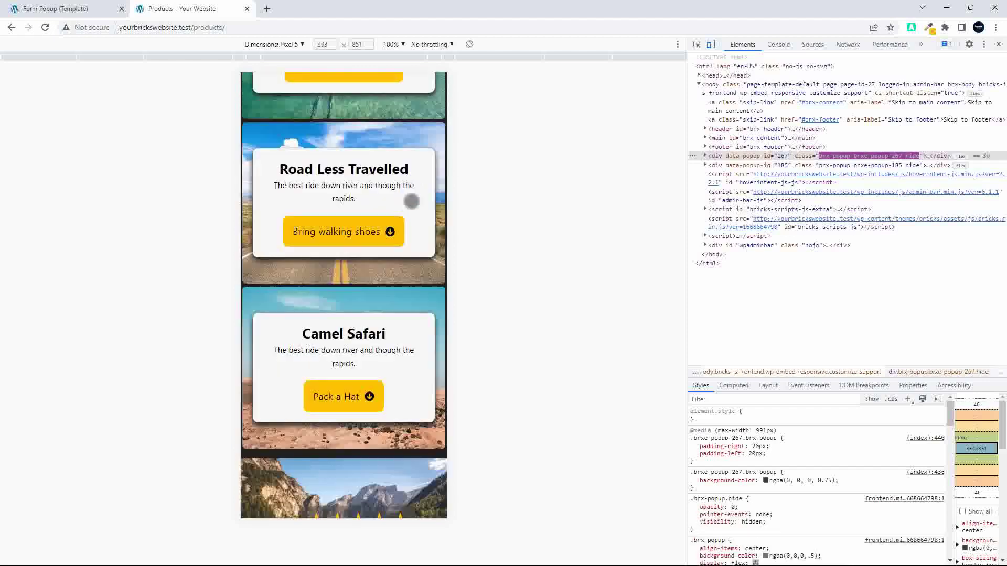
- Return to the Bricks builder and open the Products page for editing
click(88, 11)
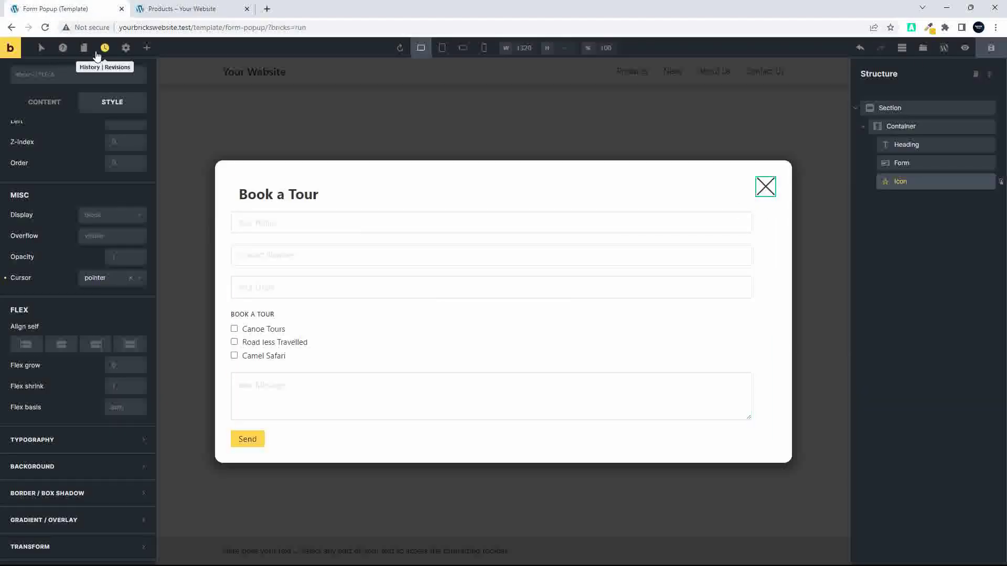
click(82, 48)
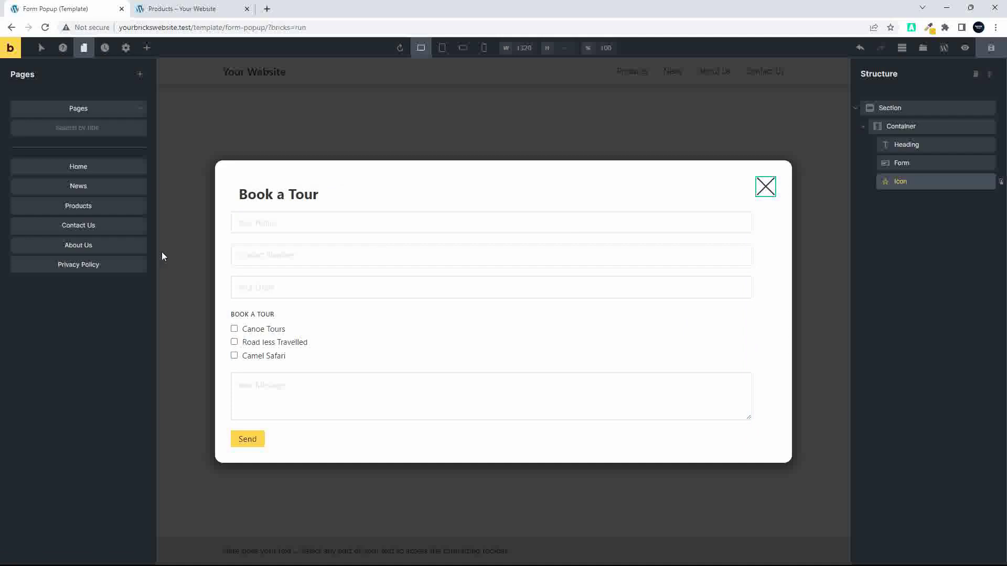
click(78, 207)
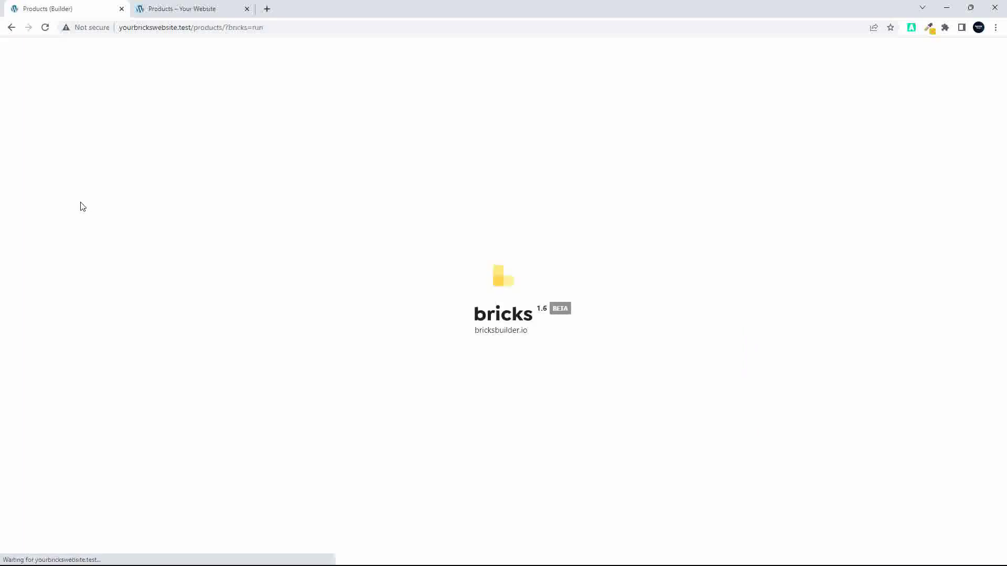
- Delete the Make a Booking buttons from the Road Less Travelled and Camel Safari cards
scroll(546, 390, down, 2)
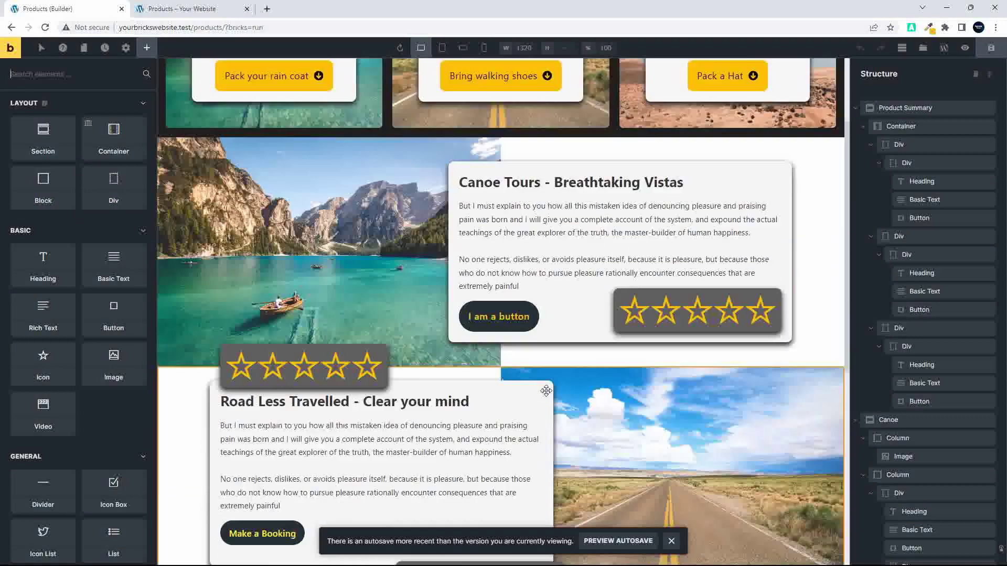
scroll(546, 391, down, 2)
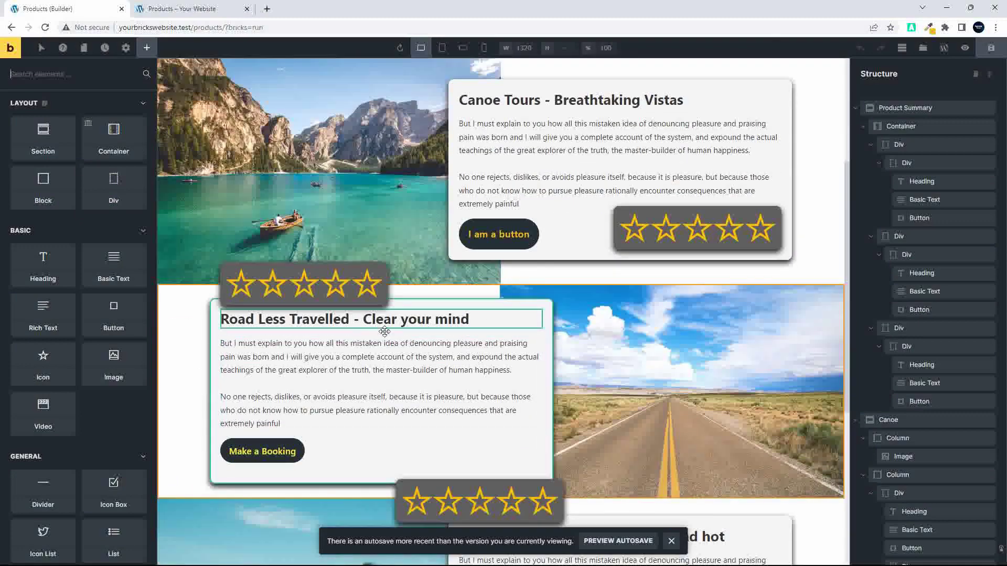
scroll(319, 420, down, 3)
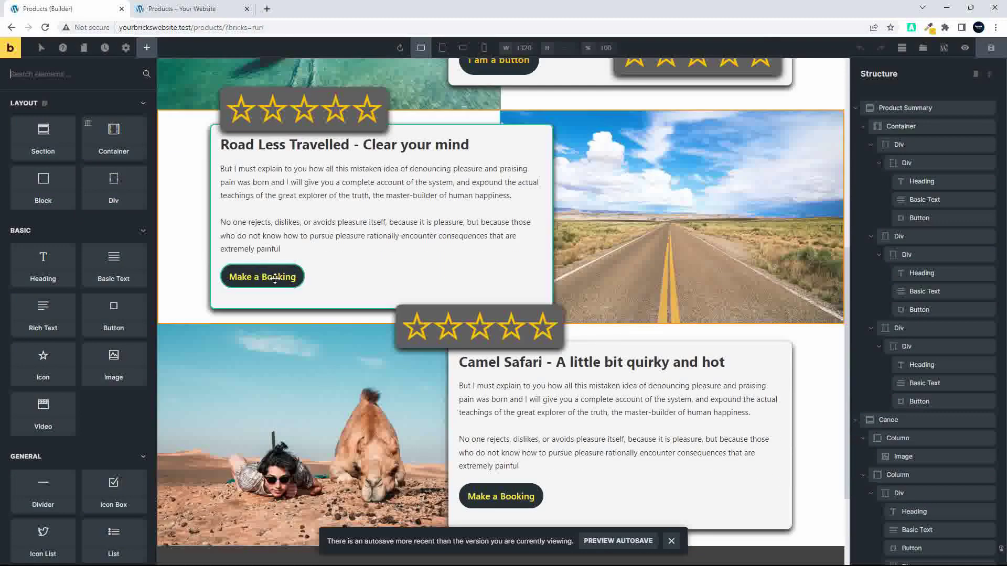
right_click(280, 273)
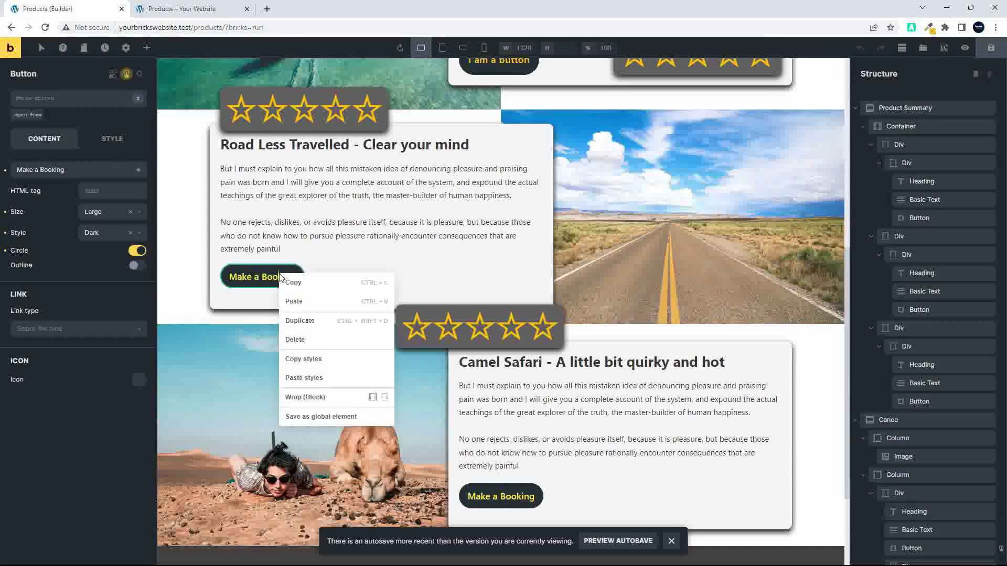
click(318, 341)
right_click(505, 497)
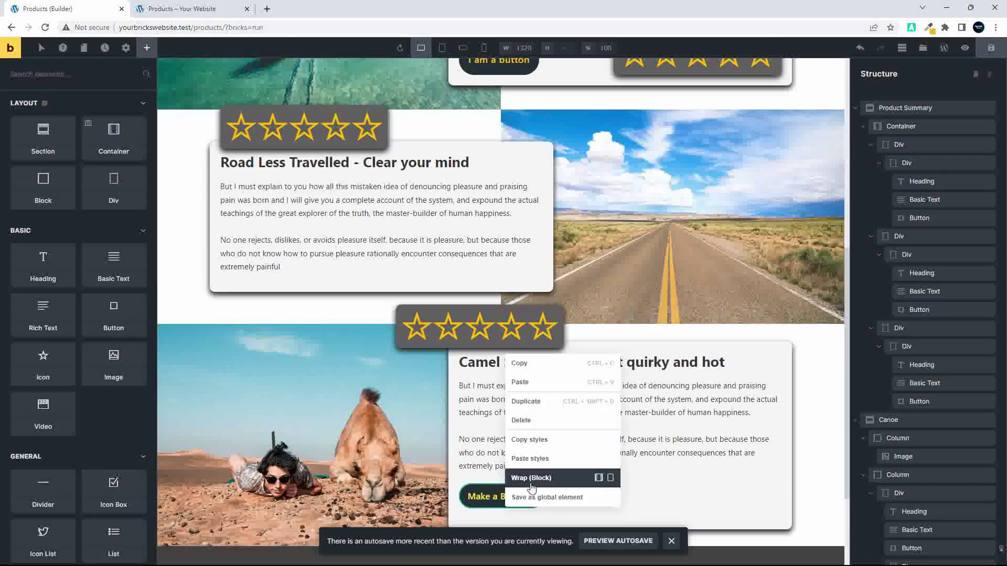
- Duplicate the Canoe Tours card's button and move the copy below the text in the Road Less Travelled card
scroll(504, 362, up, 3)
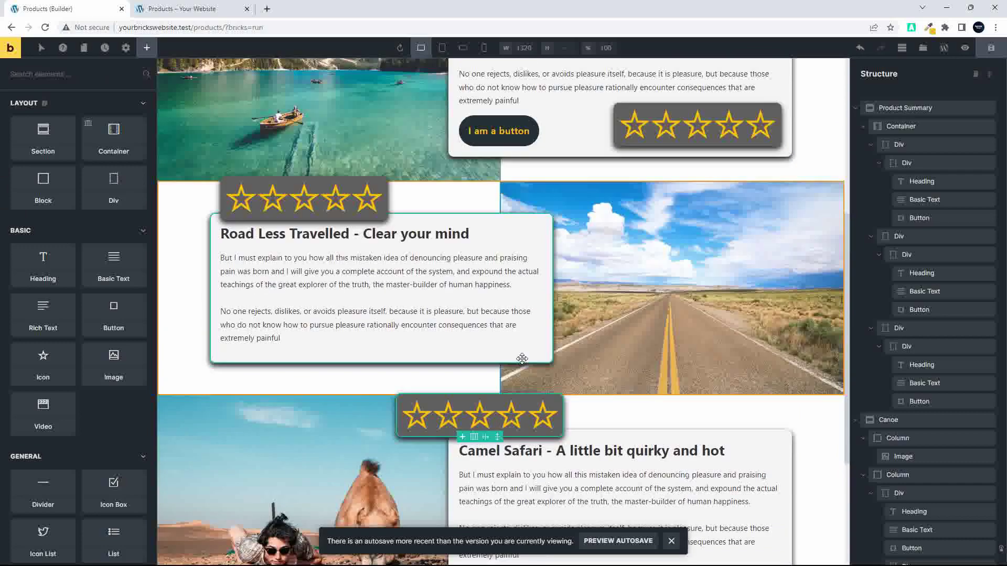
right_click(528, 162)
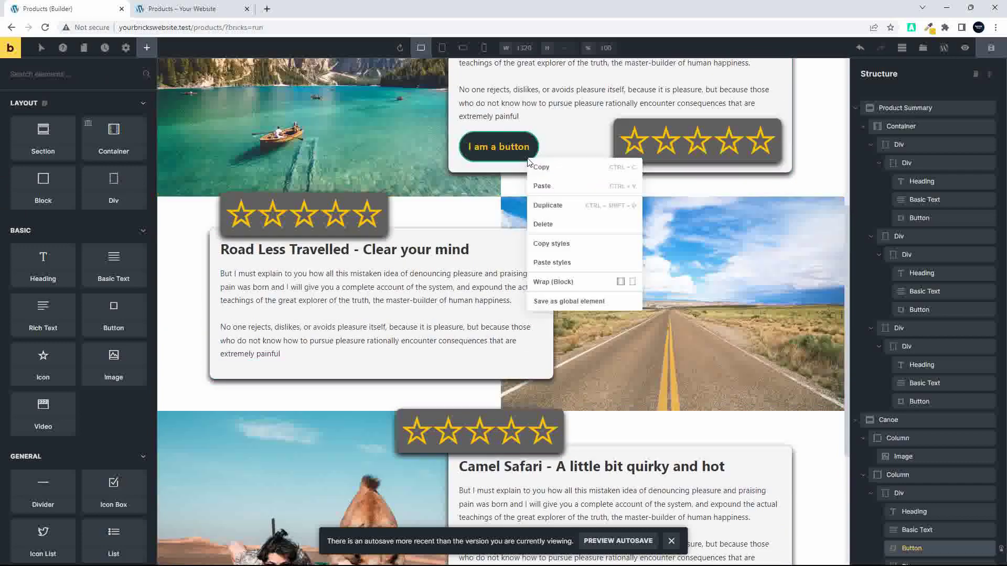
click(551, 206)
drag(561, 143, 294, 367)
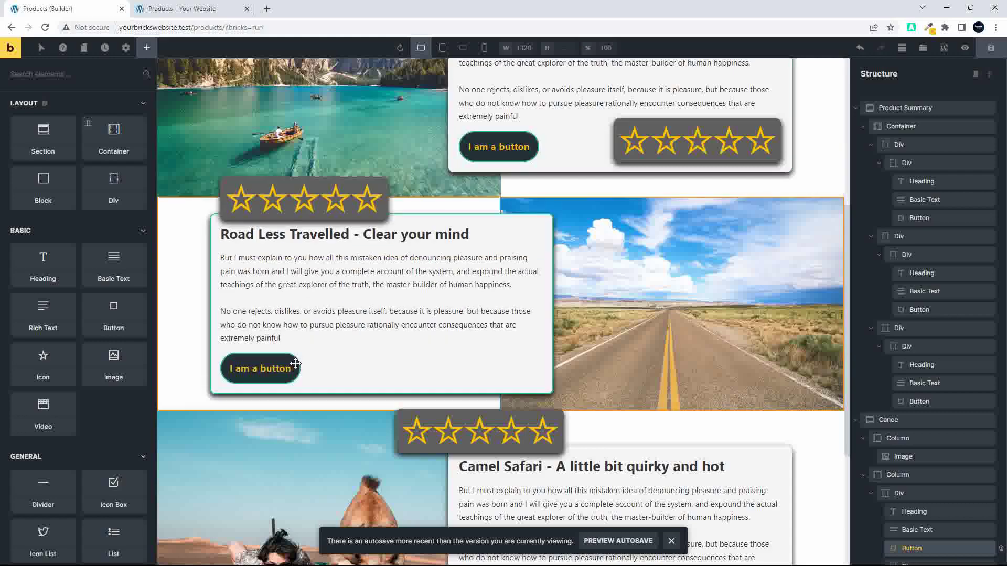
- Duplicate the Road Less Travelled card's button and move the copy below the text in the Camel Safari card
right_click(288, 365)
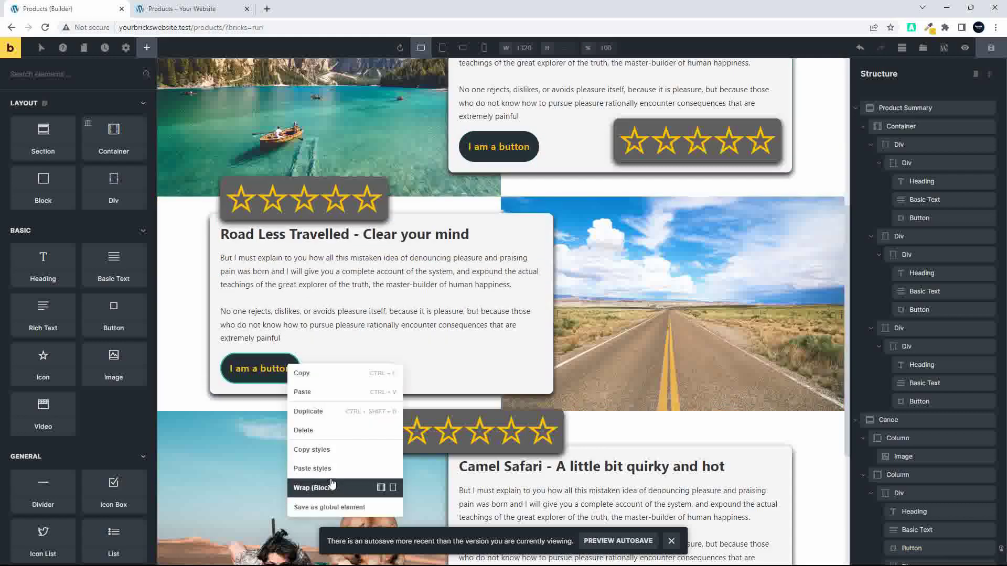
key(Escape)
scroll(570, 436, up, 1)
scroll(569, 436, down, 5)
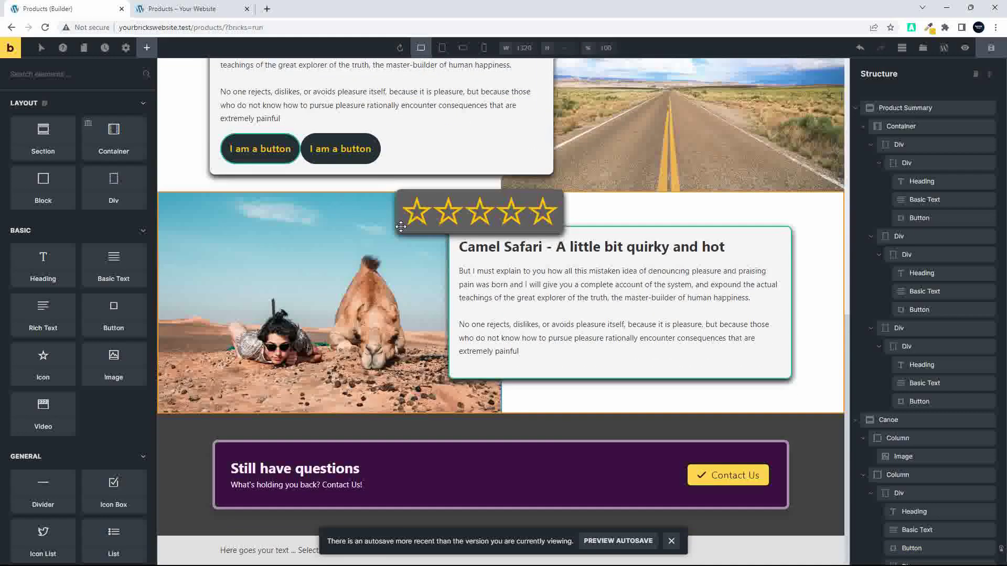
drag(338, 148, 502, 365)
- Review the tour cards at the tablet and mobile landscape breakpoints, ending on the mobile portrait breakpoint
scroll(436, 341, up, 4)
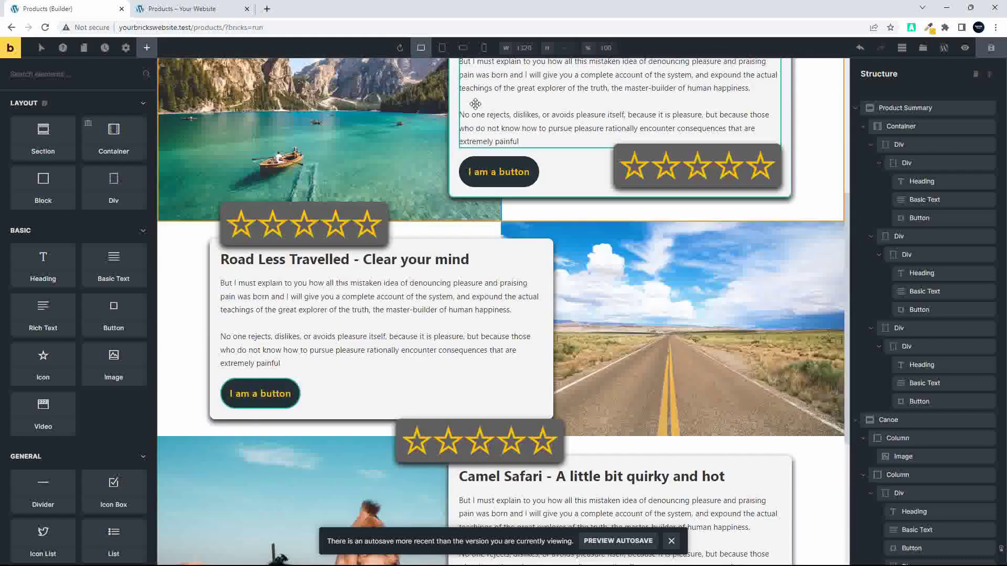
click(442, 48)
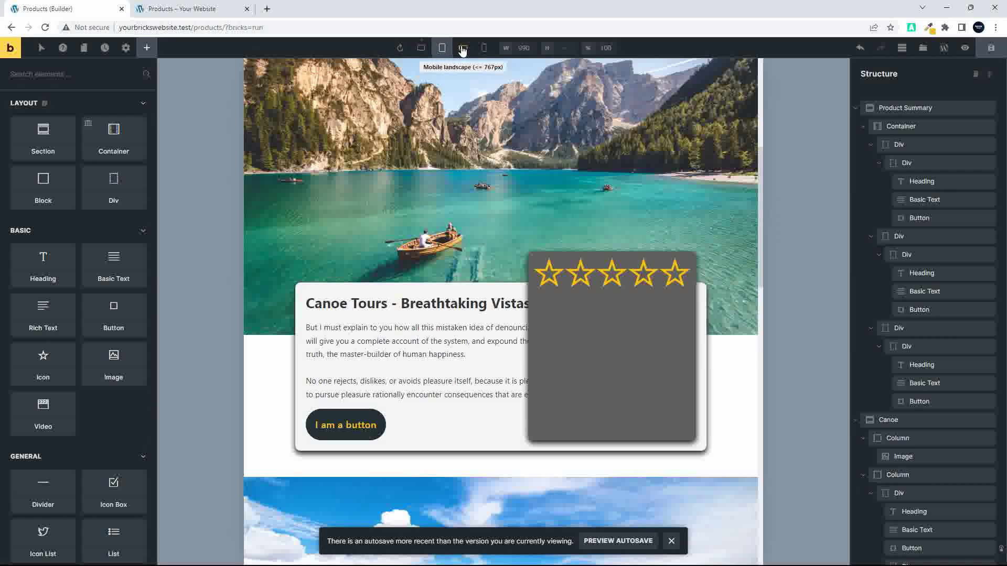
click(462, 48)
click(483, 49)
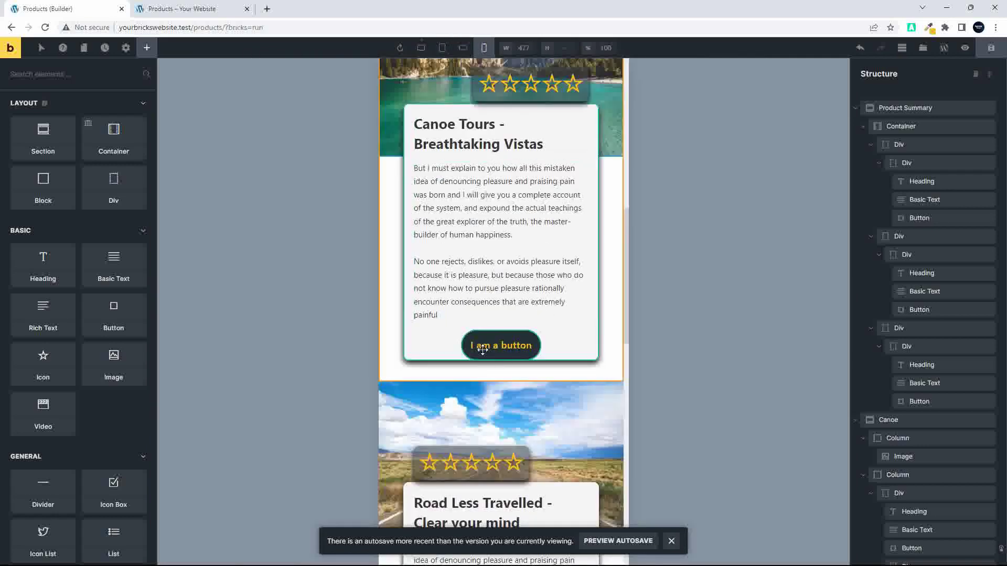
scroll(505, 349, down, 3)
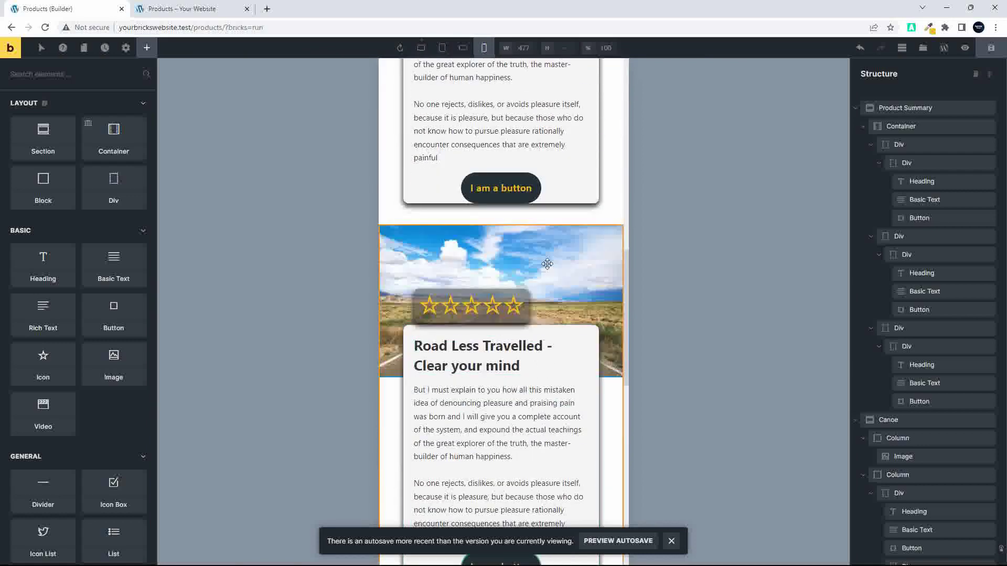
- Set the bottom margin of the Canoe Tours card's button to 20 at the mobile portrait breakpoint
click(581, 194)
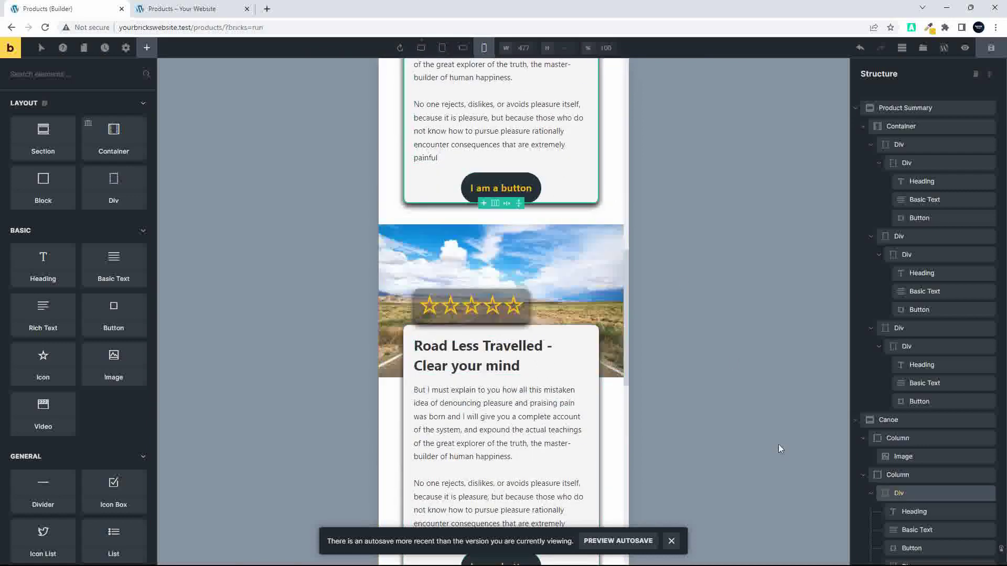
click(897, 477)
click(900, 492)
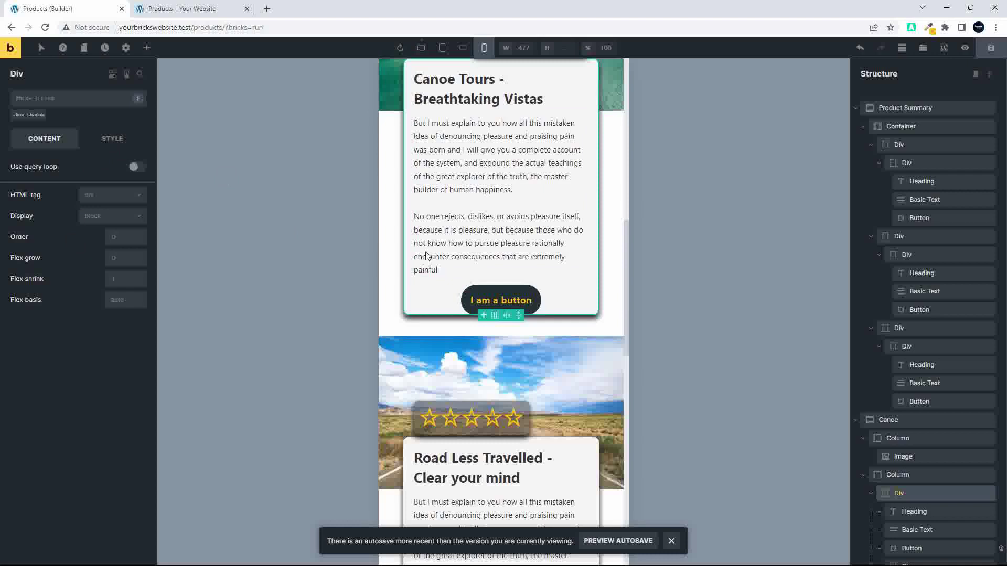
click(477, 296)
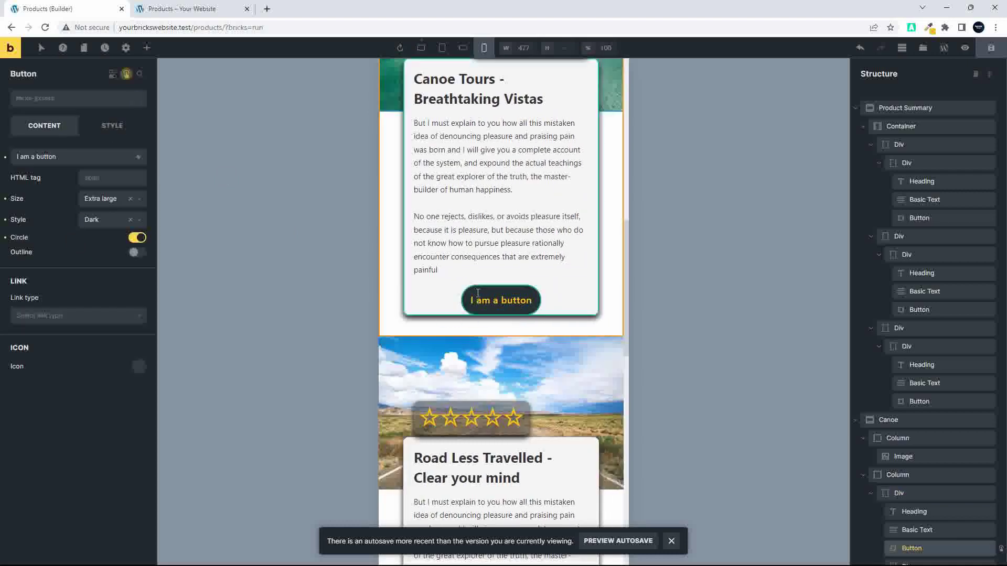
click(116, 126)
click(62, 167)
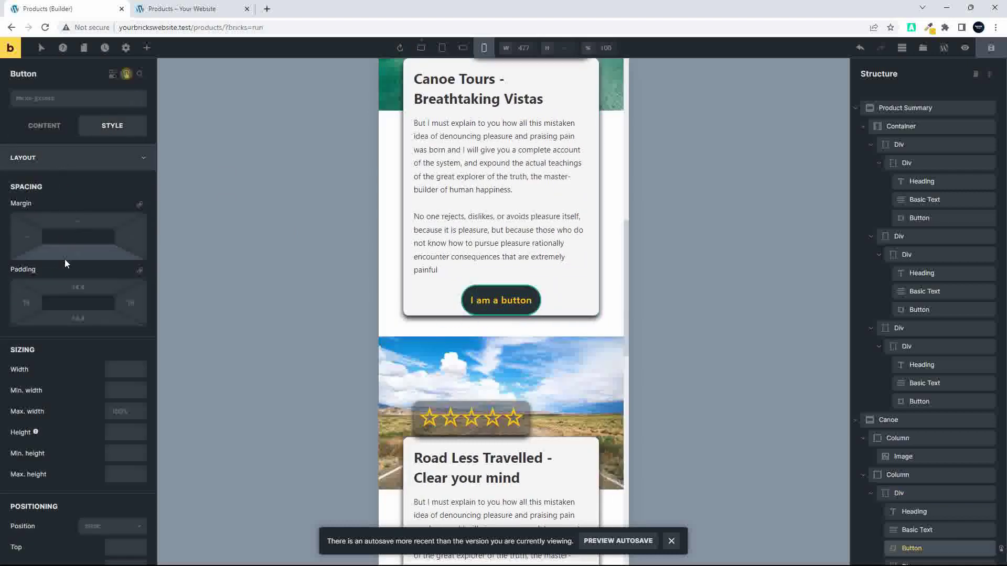
click(83, 253)
text(20)
- Set the bottom margin of the Road Less Travelled card's button to 20
scroll(477, 384, down, 1)
scroll(476, 384, down, 6)
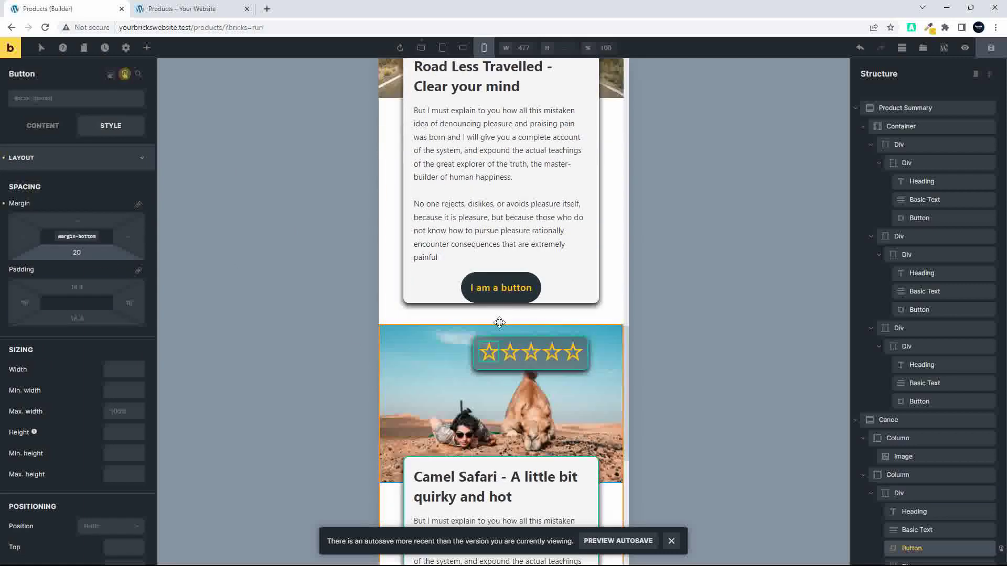
click(496, 286)
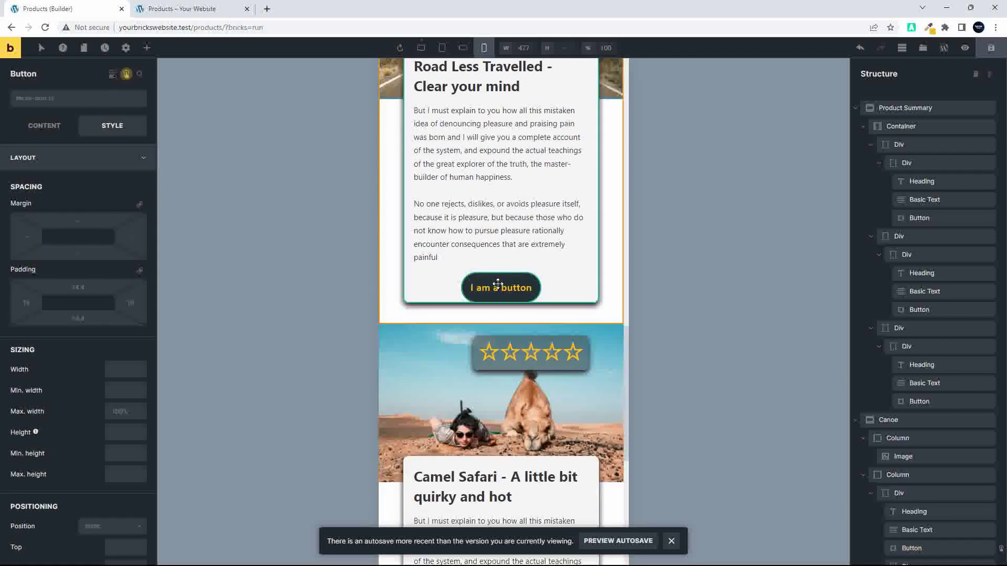
click(86, 252)
text(20)
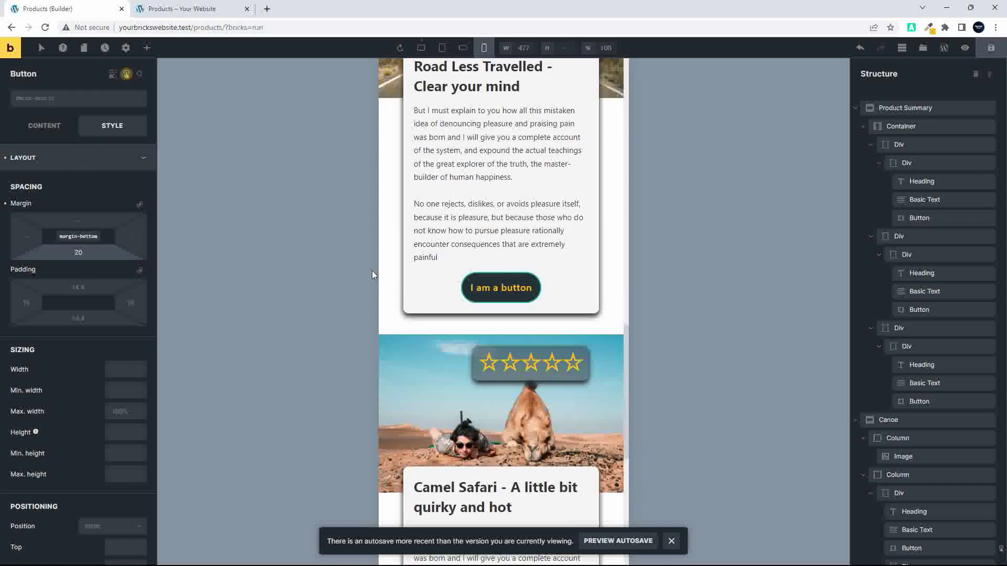
- Set the bottom margin of the Camel Safari card's button to 20
scroll(370, 261, down, 6)
key(ctrl+z)
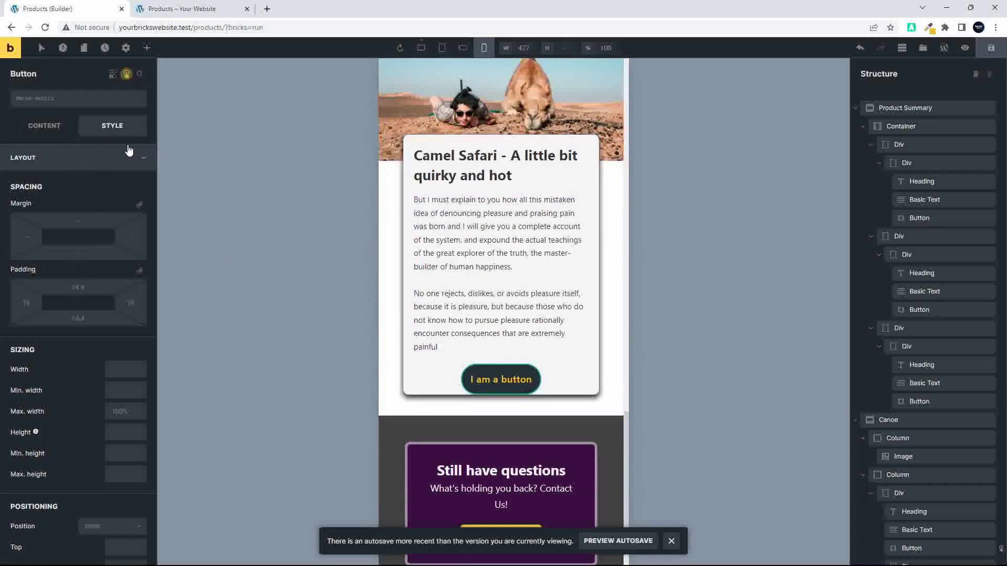
click(88, 250)
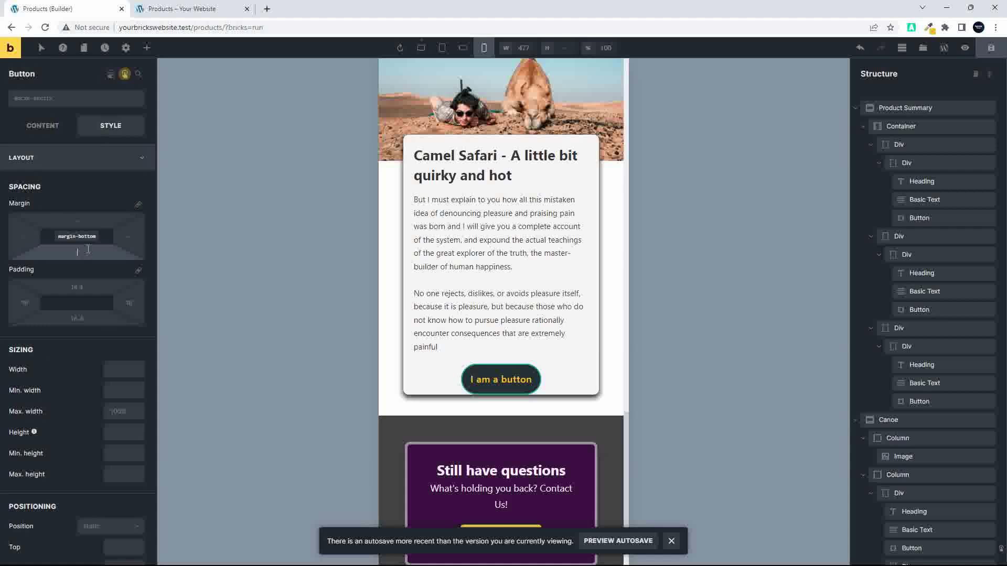
text(20)
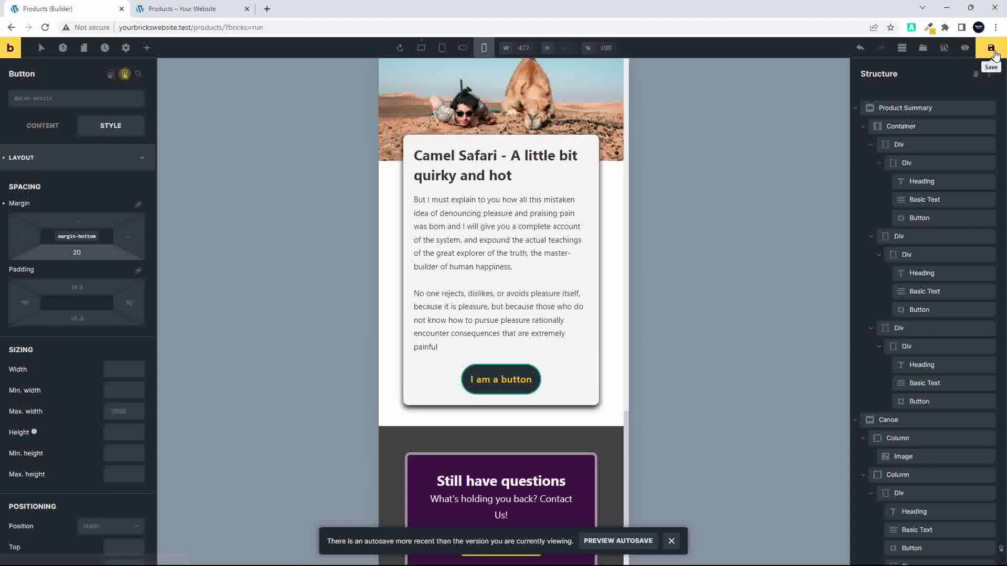
- Save the Products page, test the booking popup from the Canoe Tours card on the reloaded phone-size live page, and leave the device preview
click(991, 48)
click(194, 9)
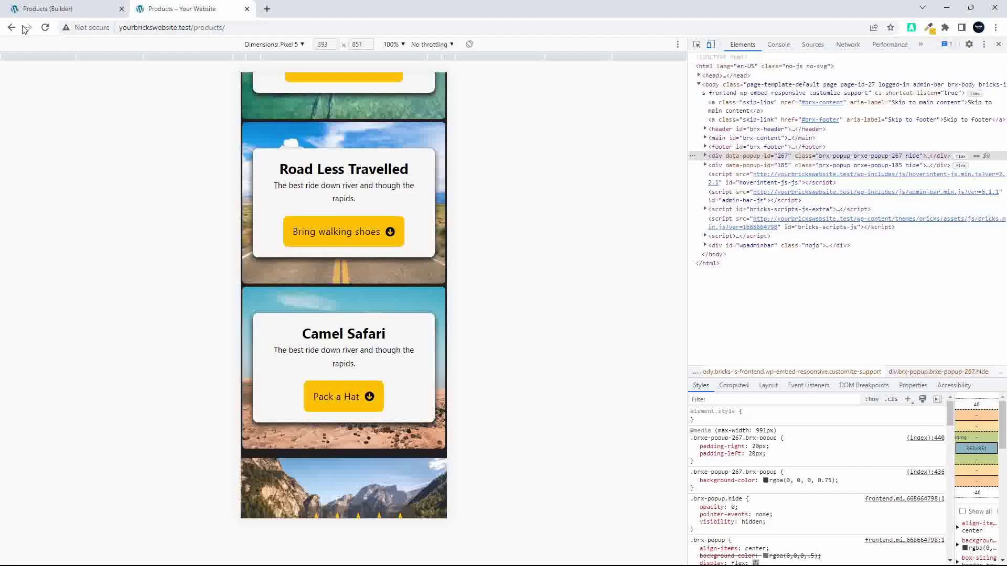
click(44, 28)
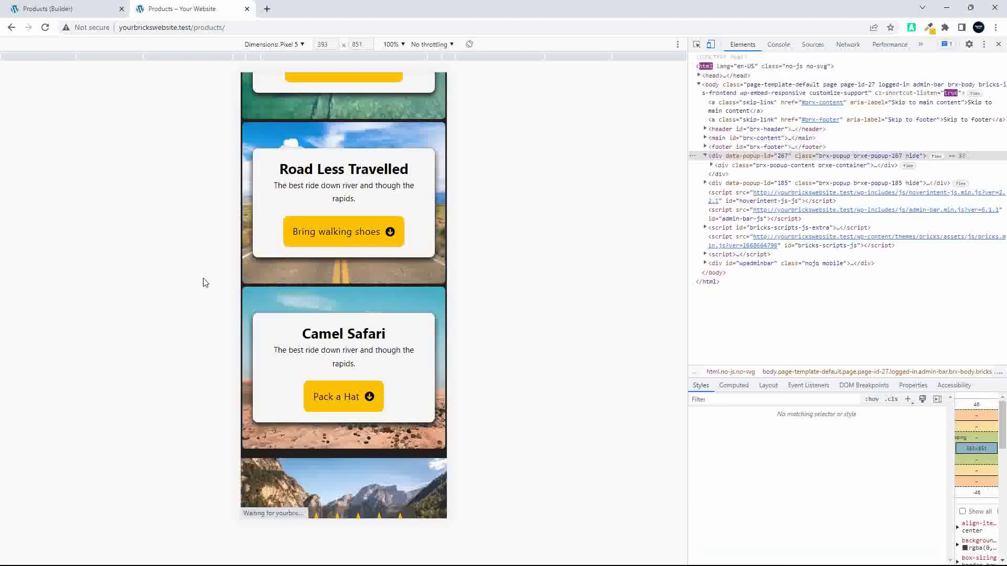
scroll(375, 339, down, 7)
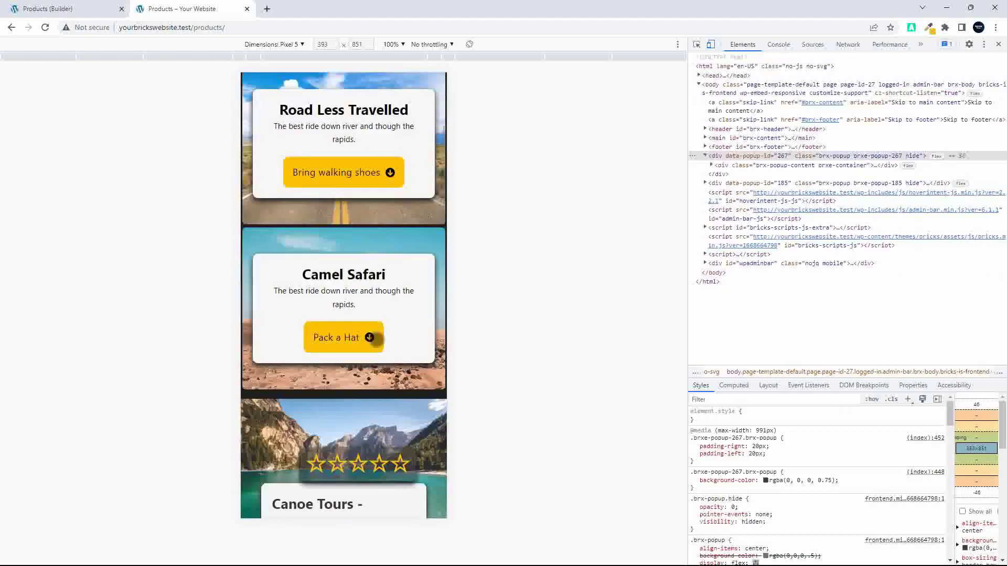
scroll(376, 340, down, 2)
click(321, 317)
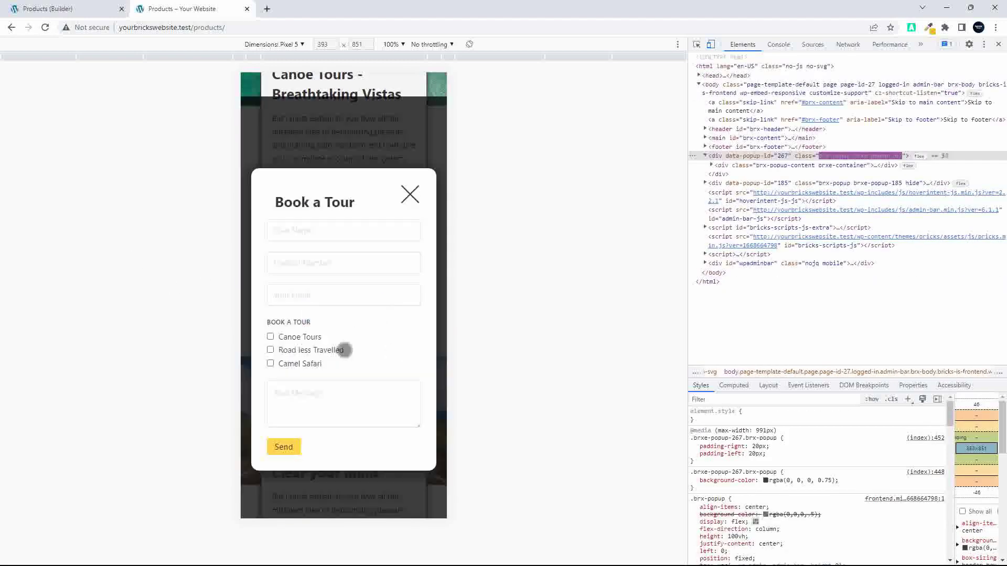
click(410, 194)
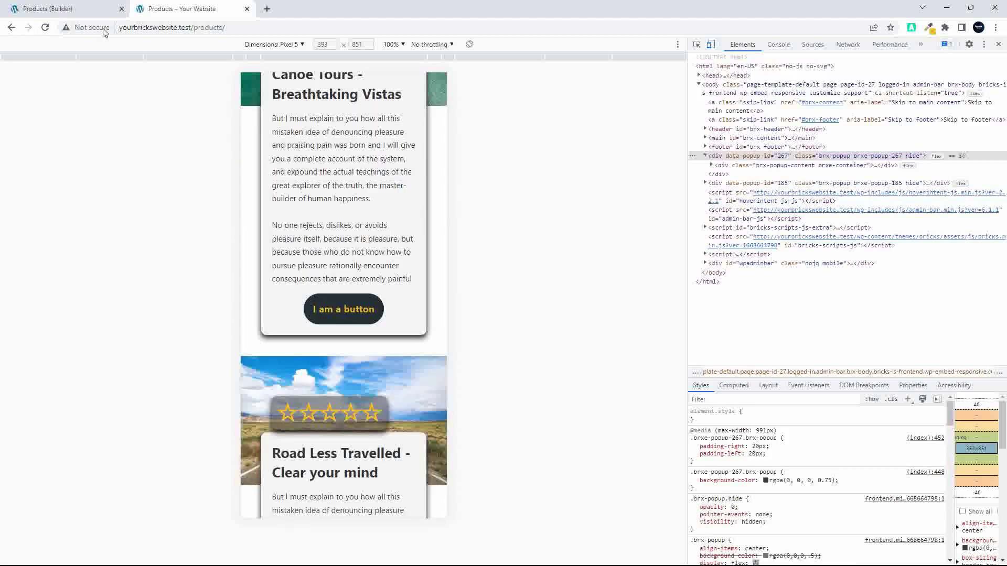
key(F12)
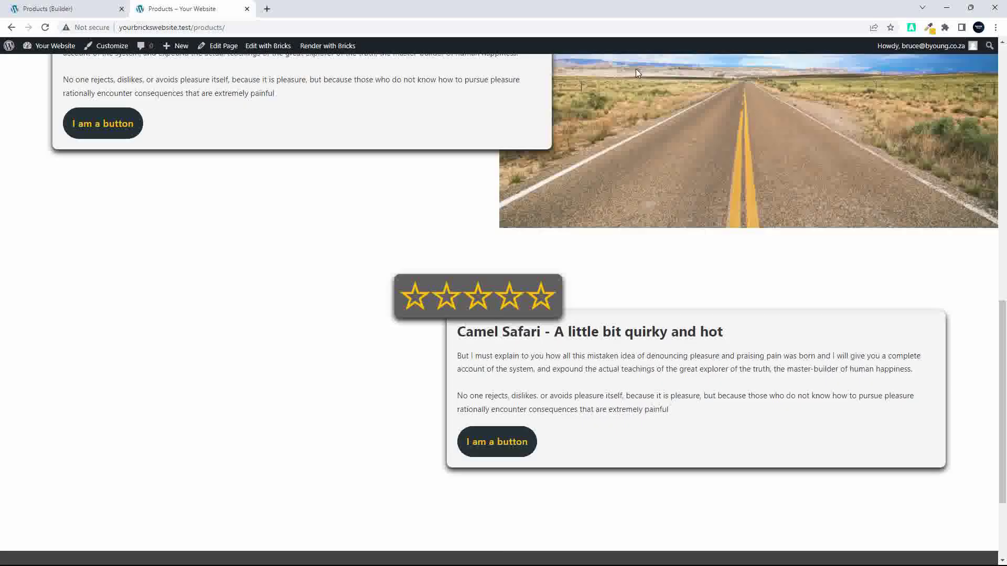
- Open the Form Popup template in the builder and expand its Individual display condition in the template settings
click(103, 8)
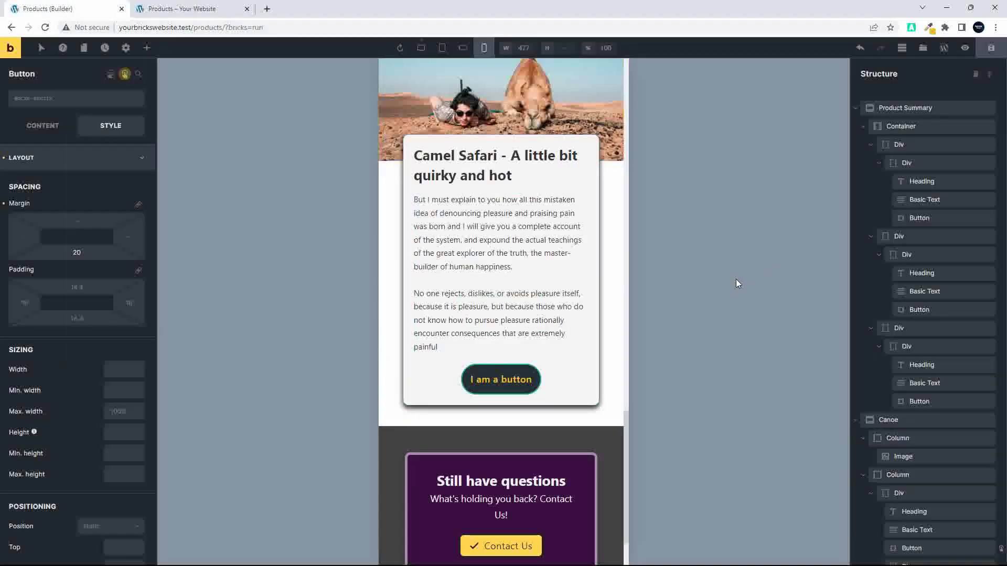
click(923, 48)
mouse_move(300, 218)
click(353, 192)
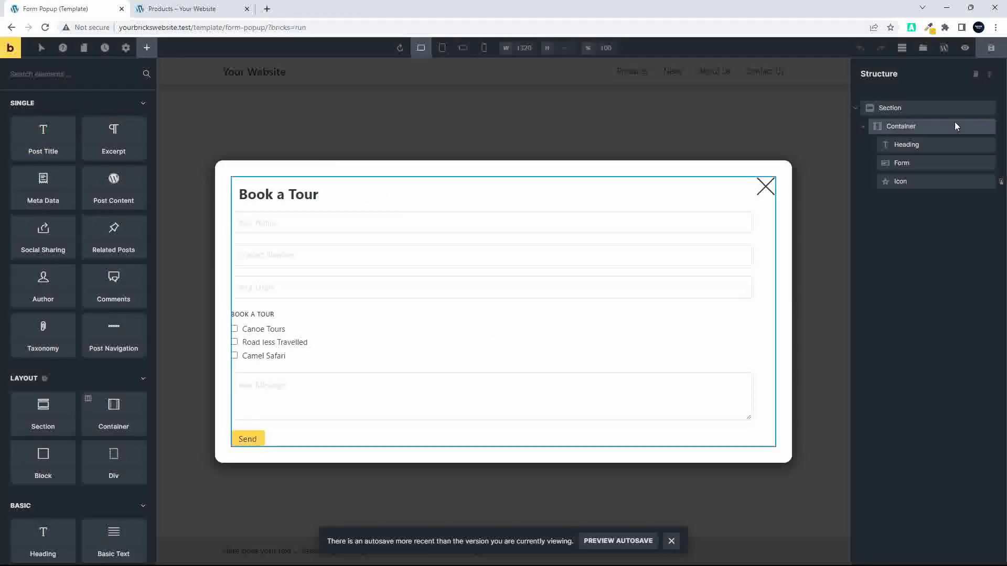
click(127, 46)
click(74, 155)
click(34, 131)
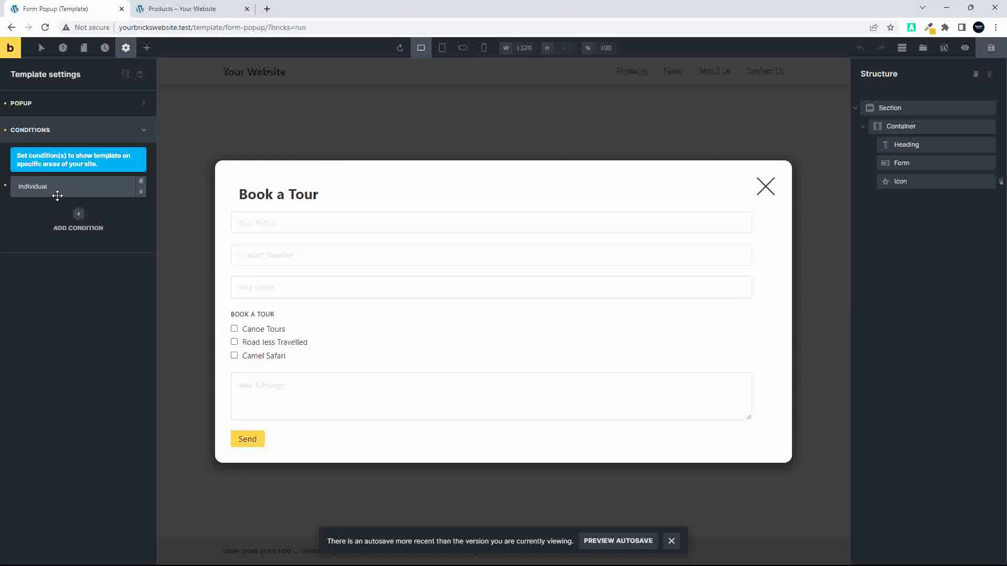
click(57, 197)
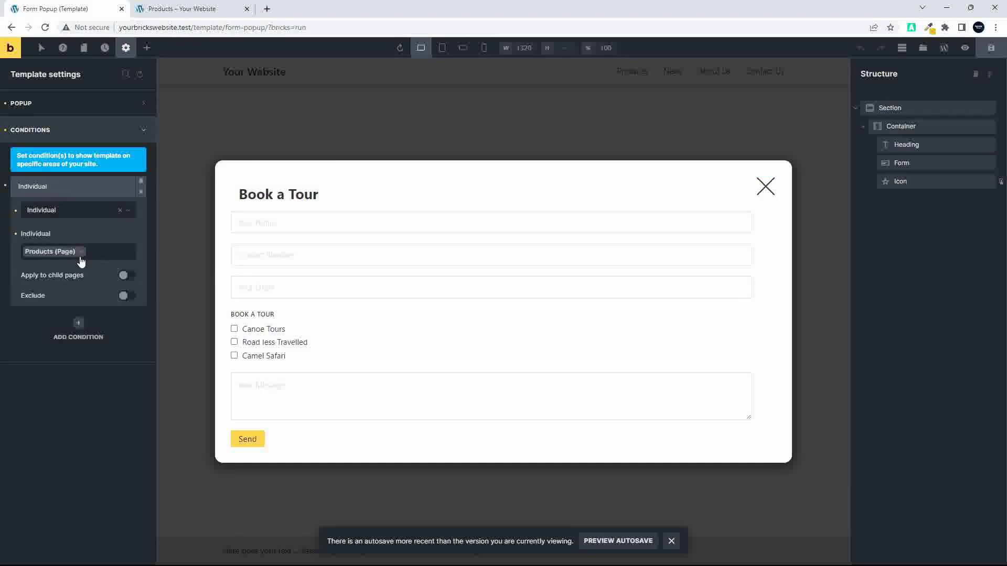
- Open and close the booking popup from the Road Less Travelled card on the live Products page
click(181, 7)
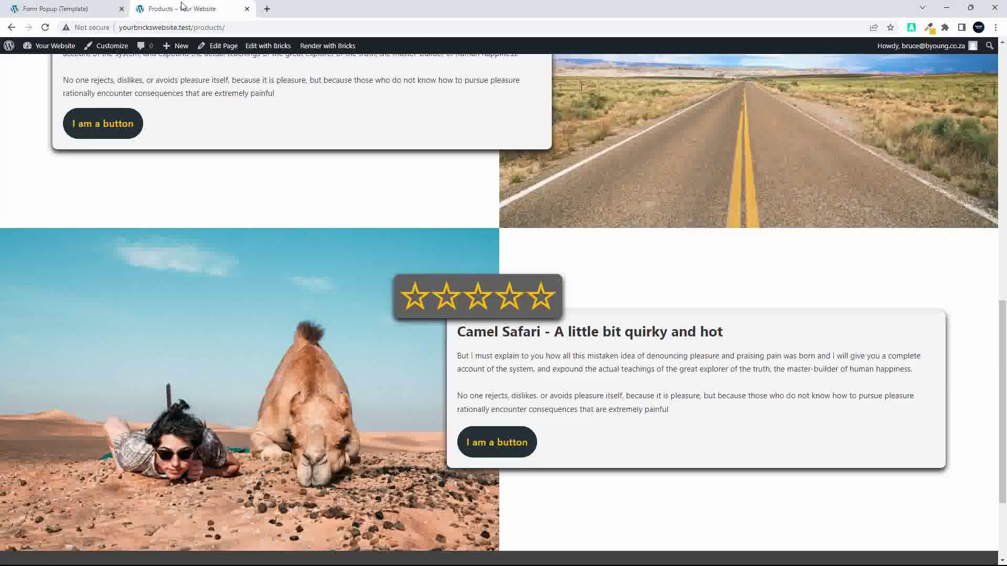
click(90, 126)
click(794, 142)
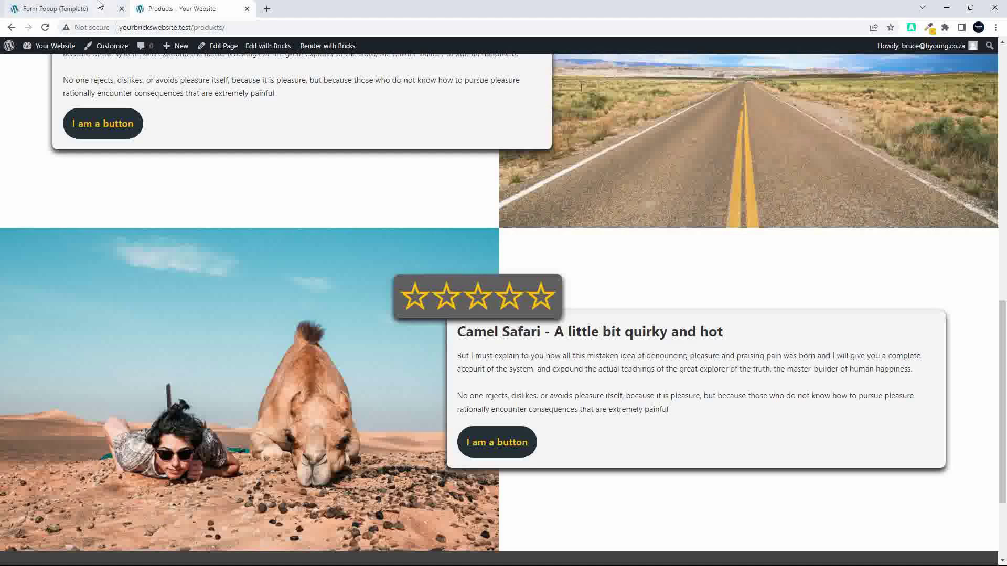
- Delete the Individual display condition from the Form Popup template and save the template
click(63, 9)
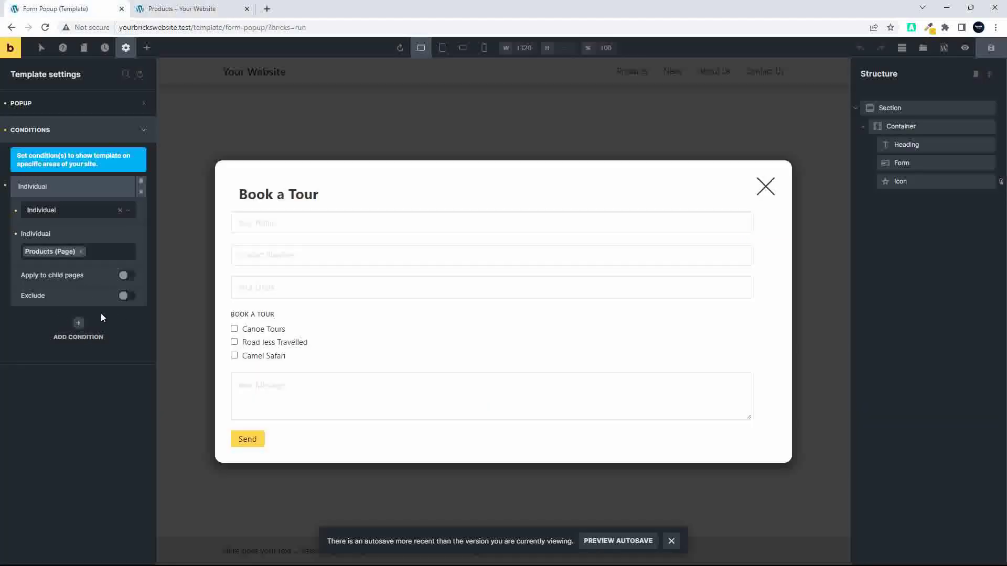
click(141, 193)
click(141, 193)
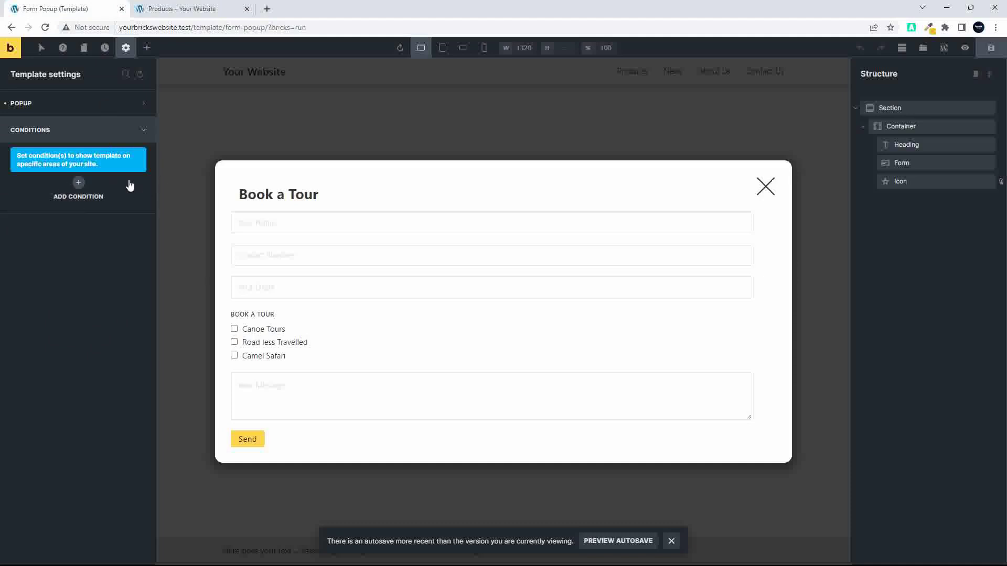
click(48, 131)
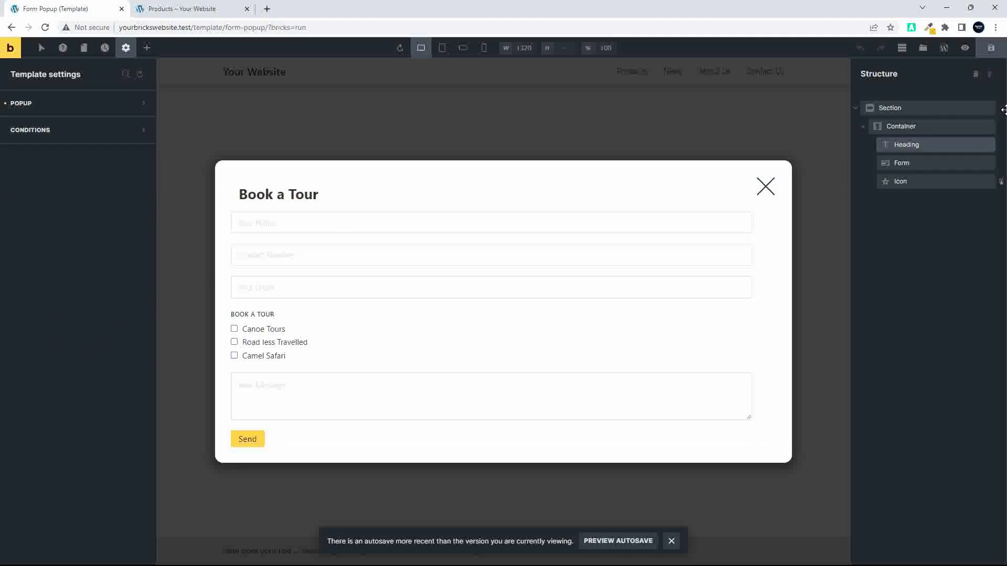
click(990, 53)
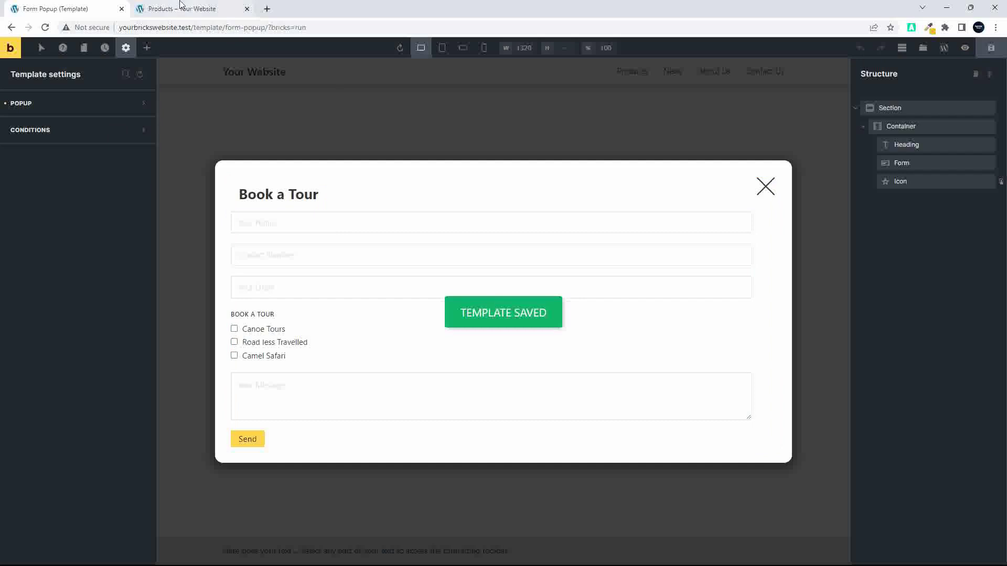
- Reload the live Products page and check whether the tour cards' buttons open the popup without a display condition
click(156, 15)
click(46, 27)
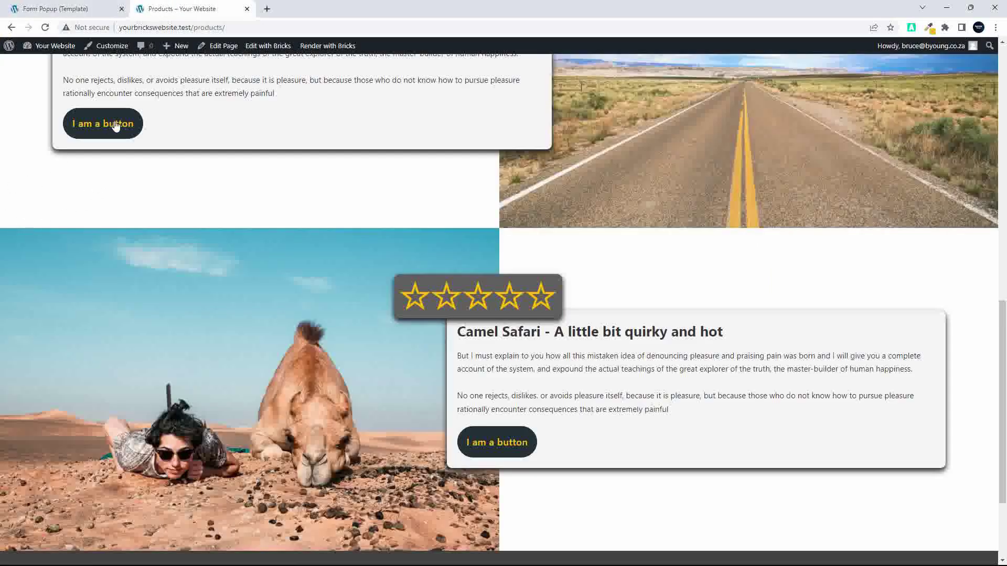
scroll(351, 278, up, 8)
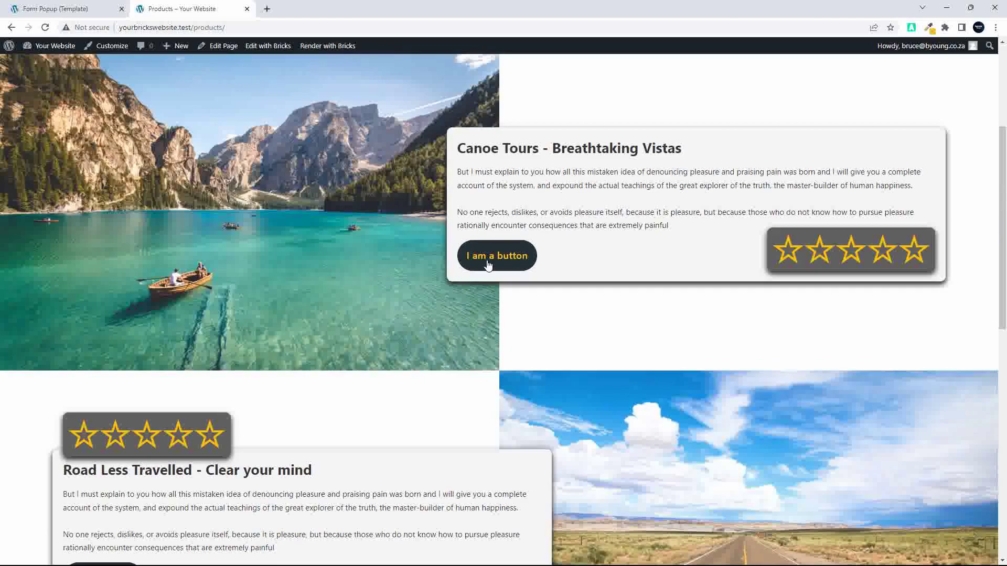
scroll(513, 320, down, 8)
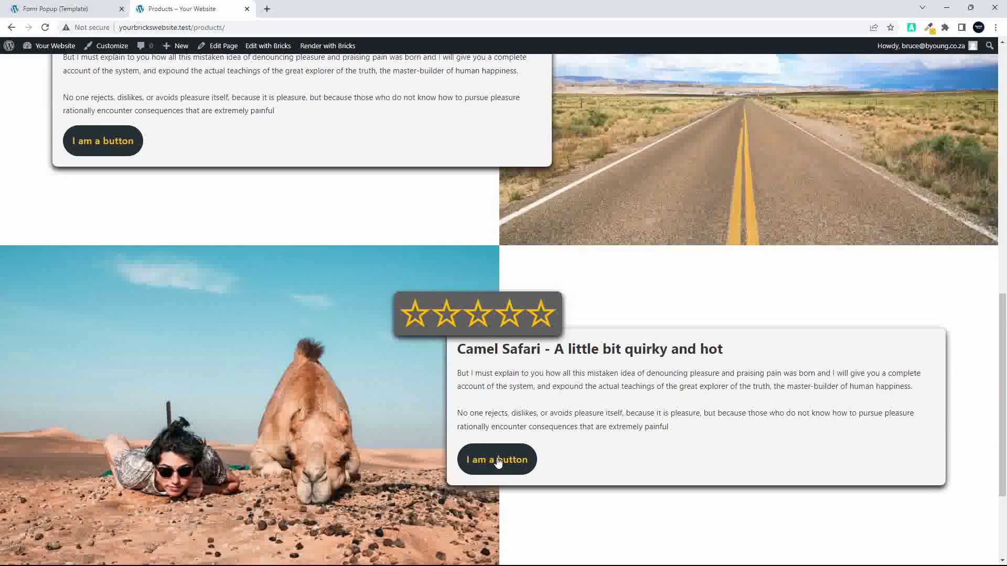
scroll(414, 250, up, 5)
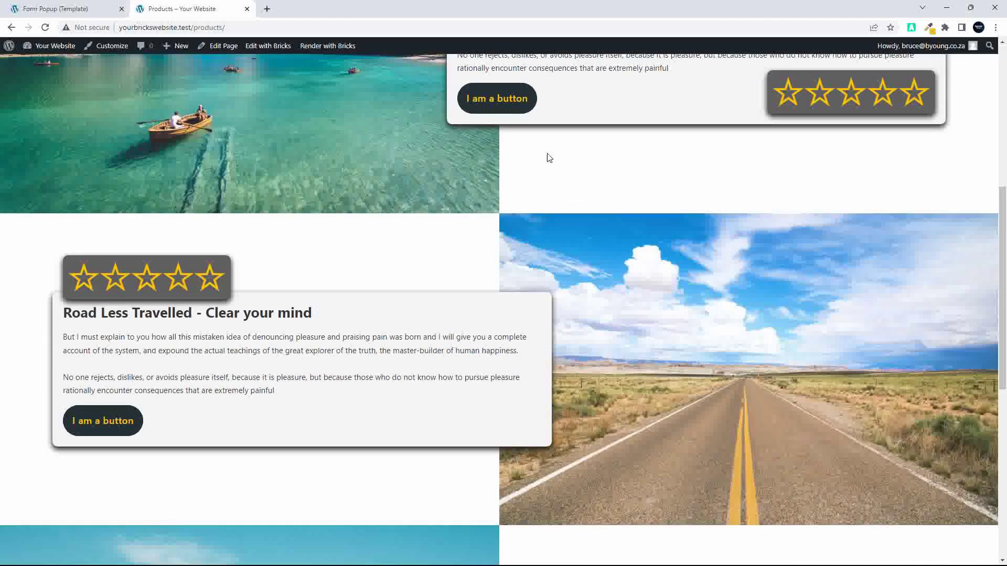
- Add an Individual display condition for Products (Page) to the Form Popup template and save the template
click(67, 8)
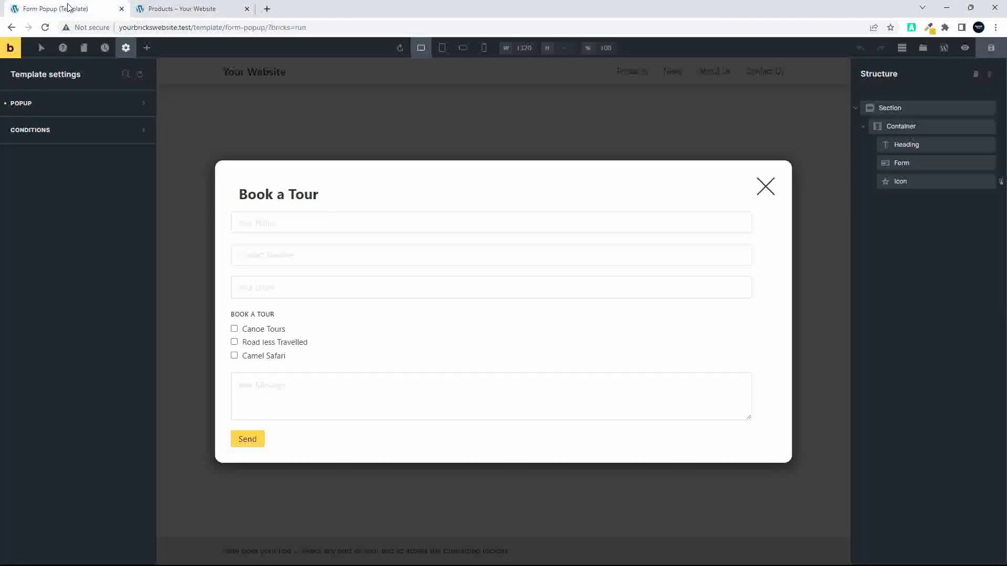
click(21, 135)
click(78, 187)
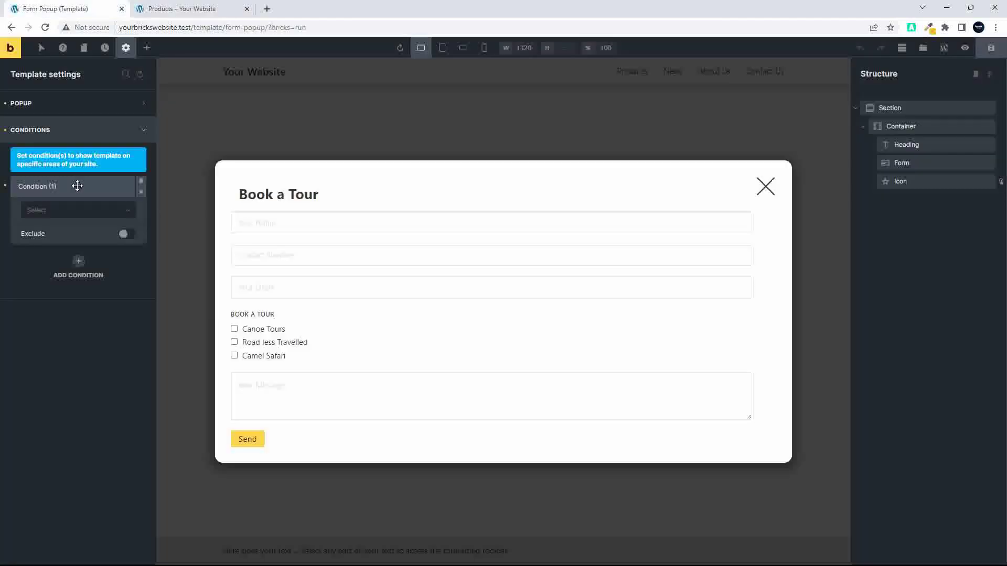
click(74, 216)
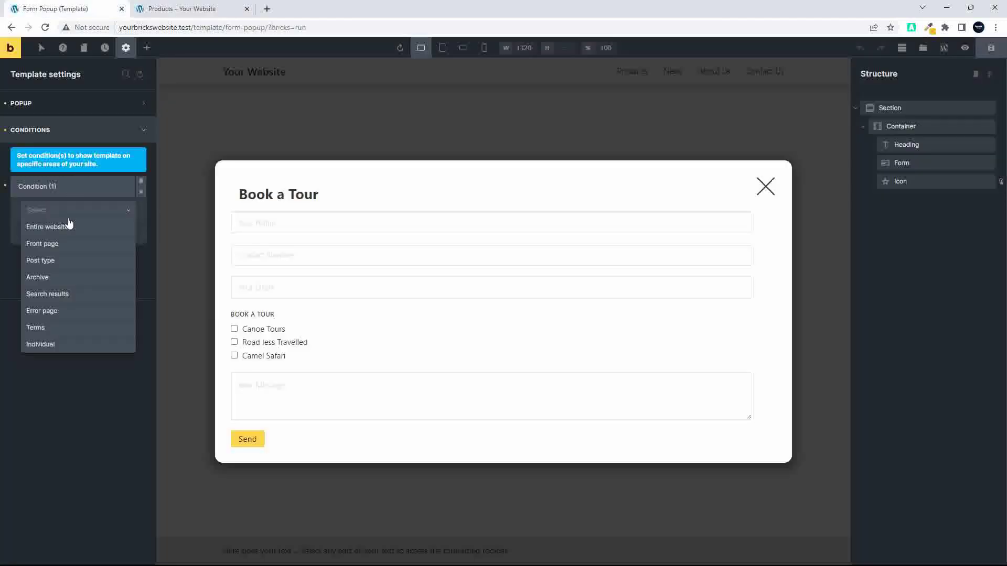
click(42, 345)
click(58, 253)
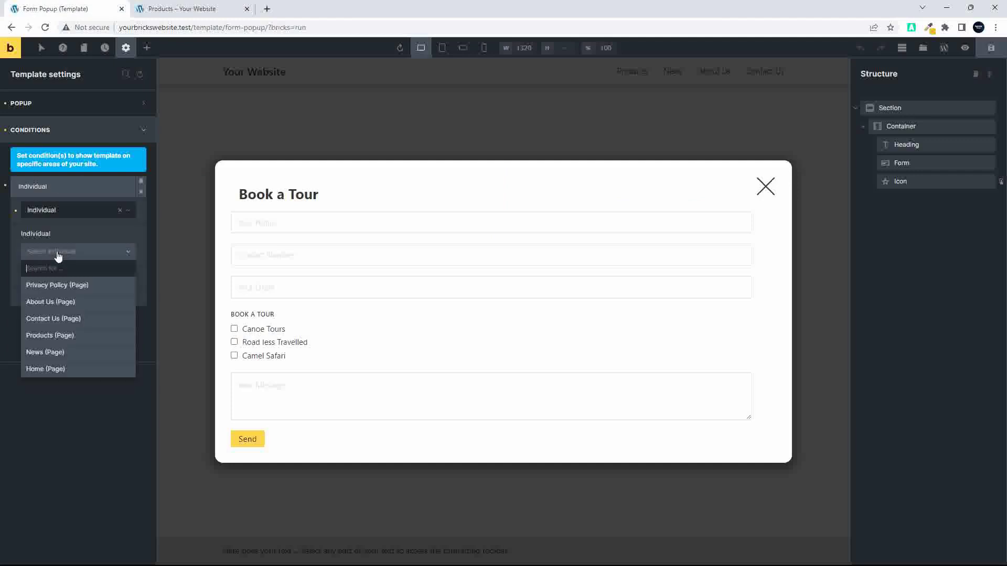
click(48, 338)
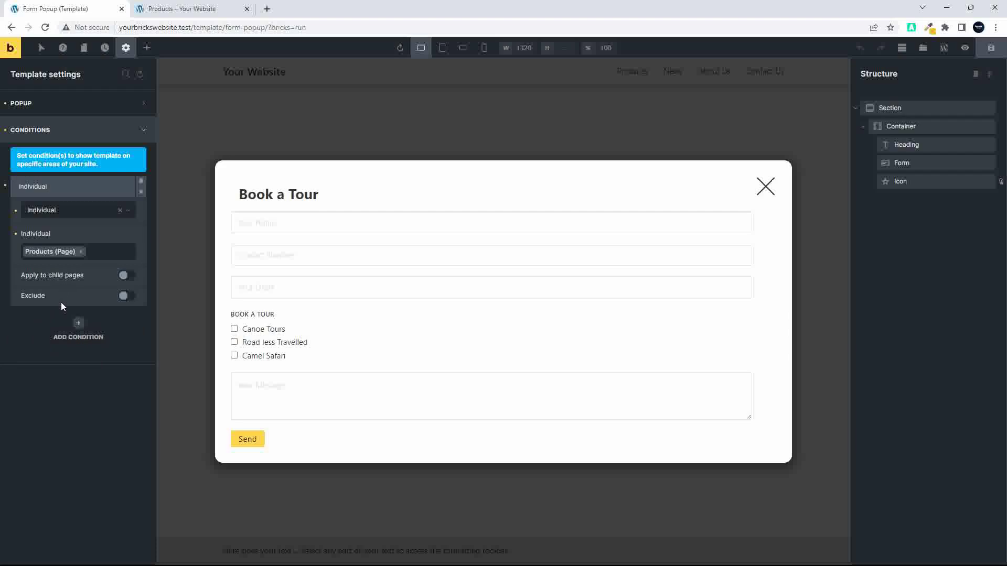
click(991, 48)
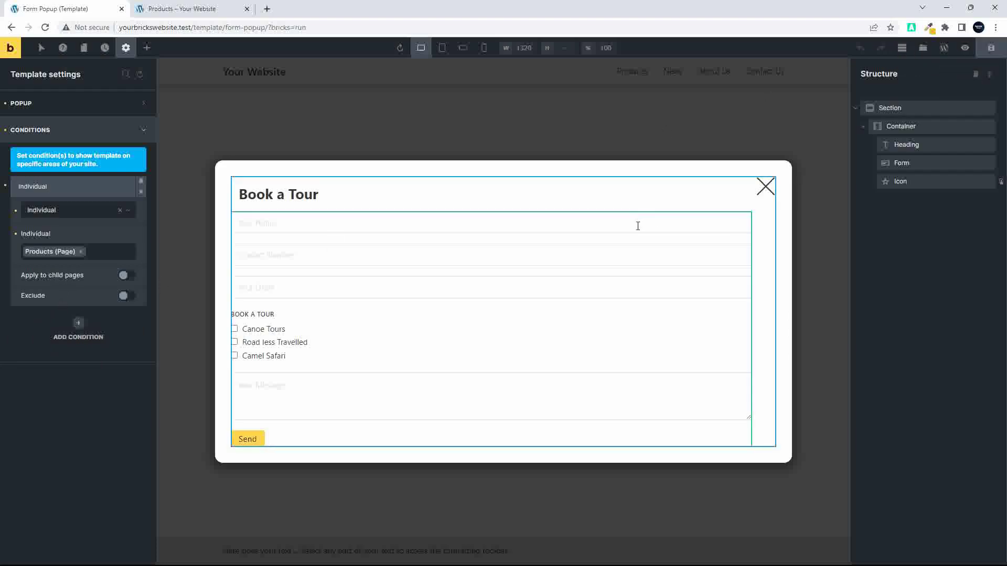
- Reload the live Products page and test opening and closing the booking popup from the Canoe Tours card's button
click(190, 9)
click(45, 28)
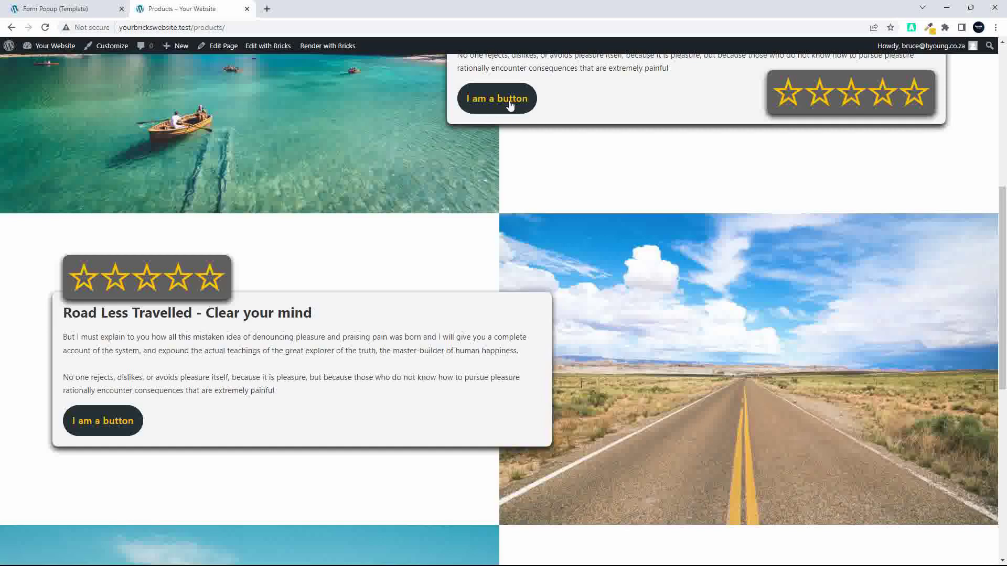
click(504, 102)
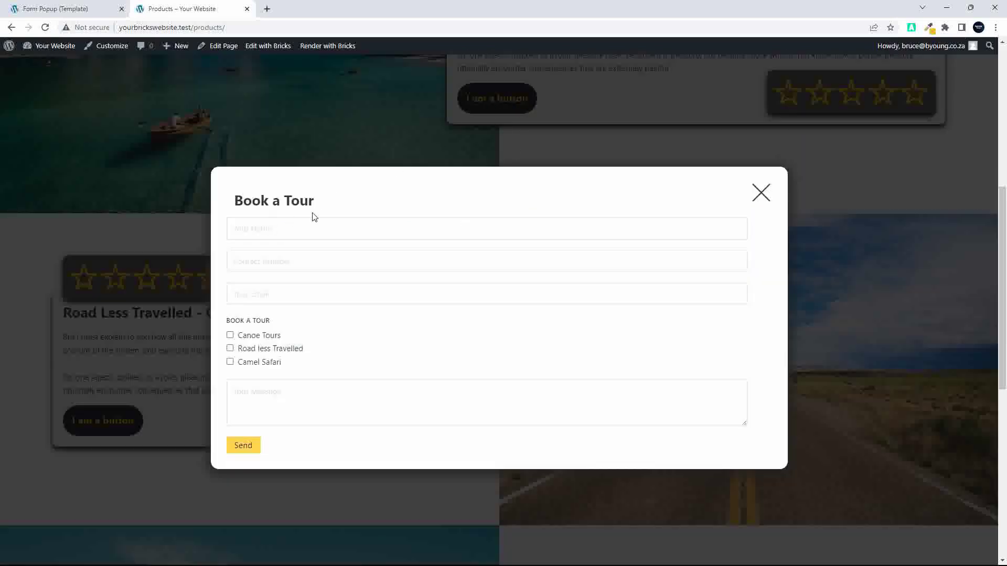
click(761, 192)
scroll(709, 287, up, 7)
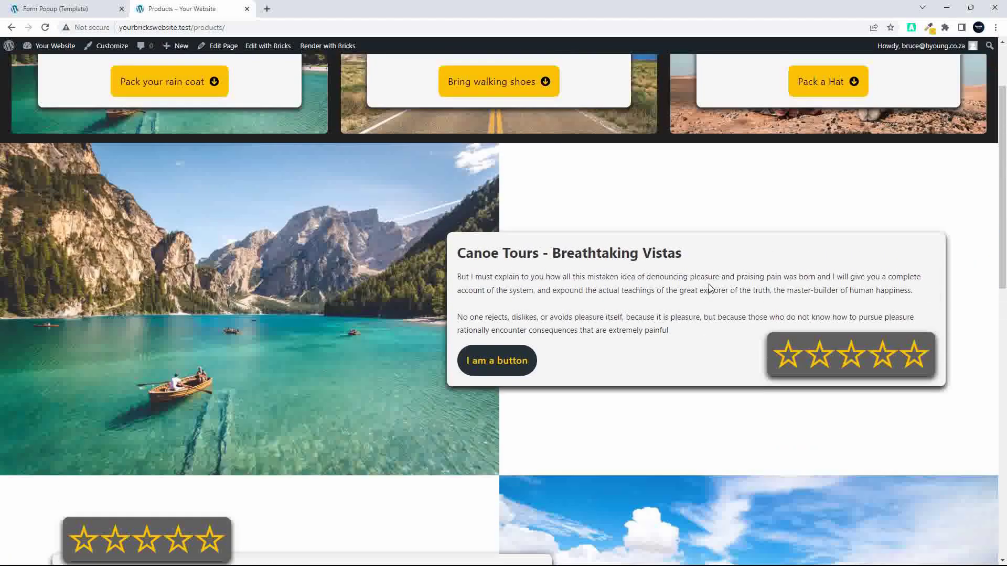
scroll(708, 287, down, 4)
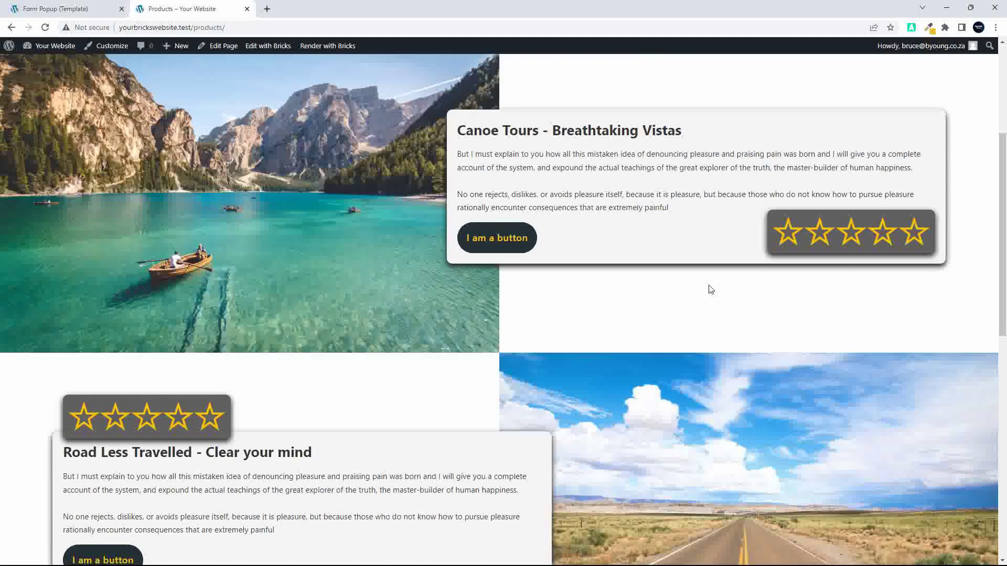
click(507, 244)
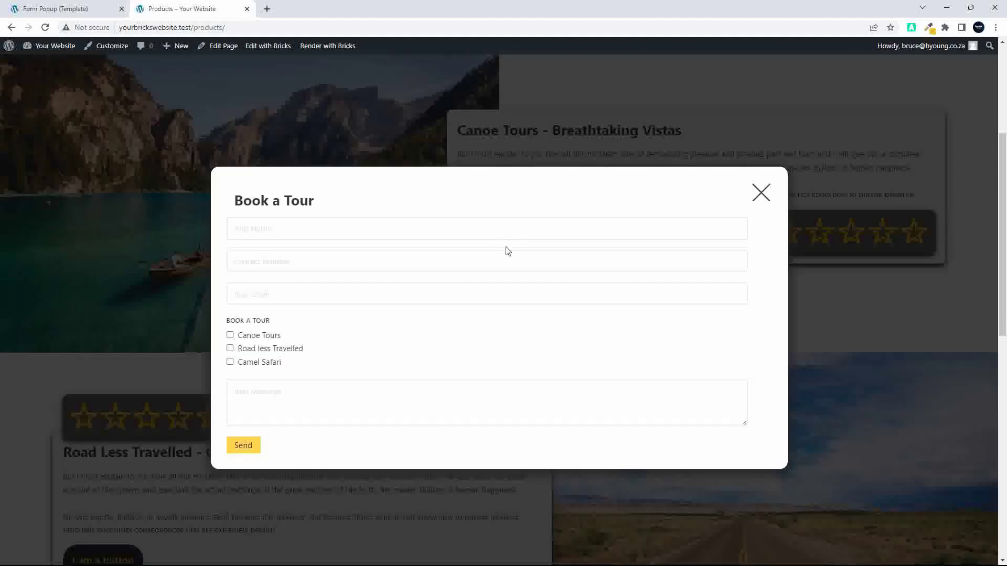
click(762, 198)
scroll(754, 322, up, 4)
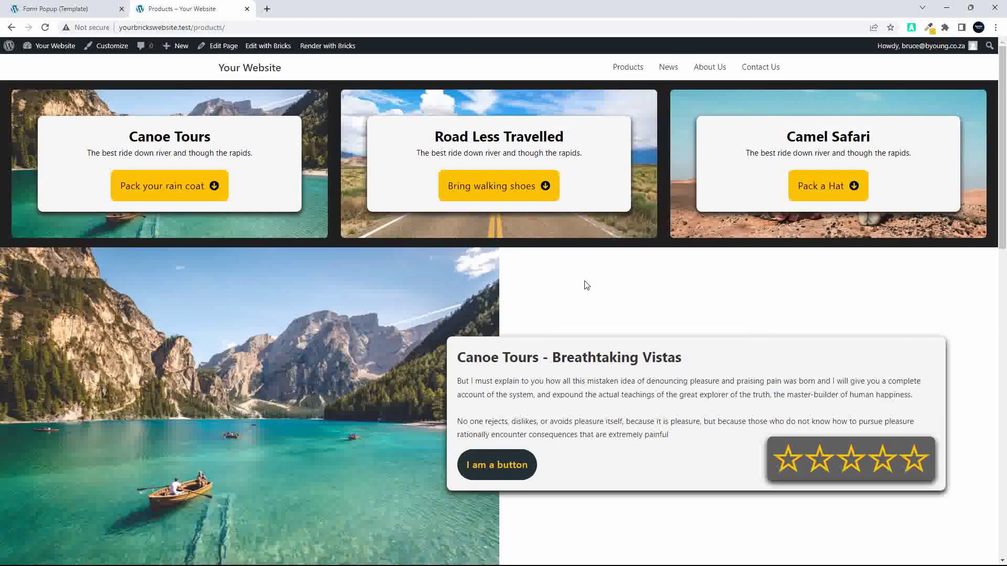